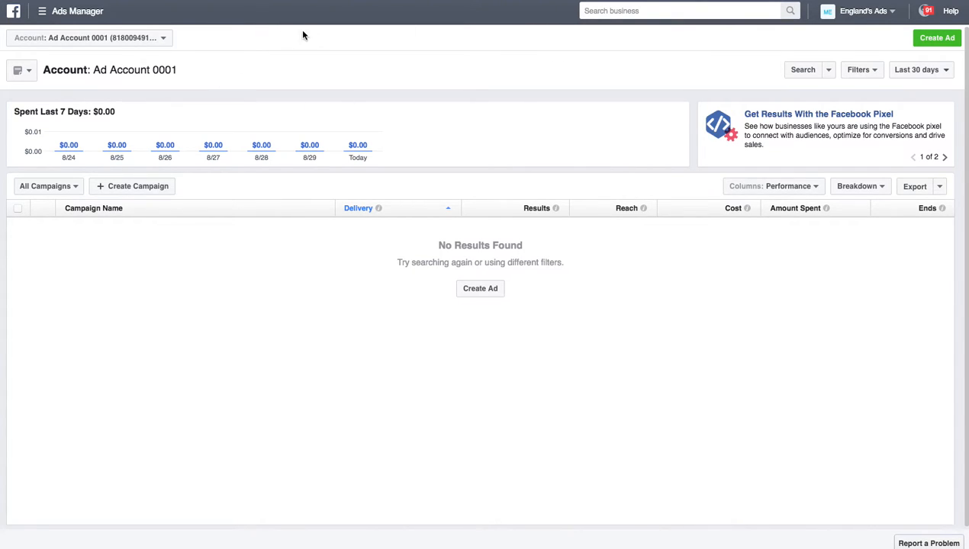
Step: Load facebook.com in a new tab and go to Manage Ads for Ad Account 0001
{"action": "left_click", "coordinate": [892, 13]}
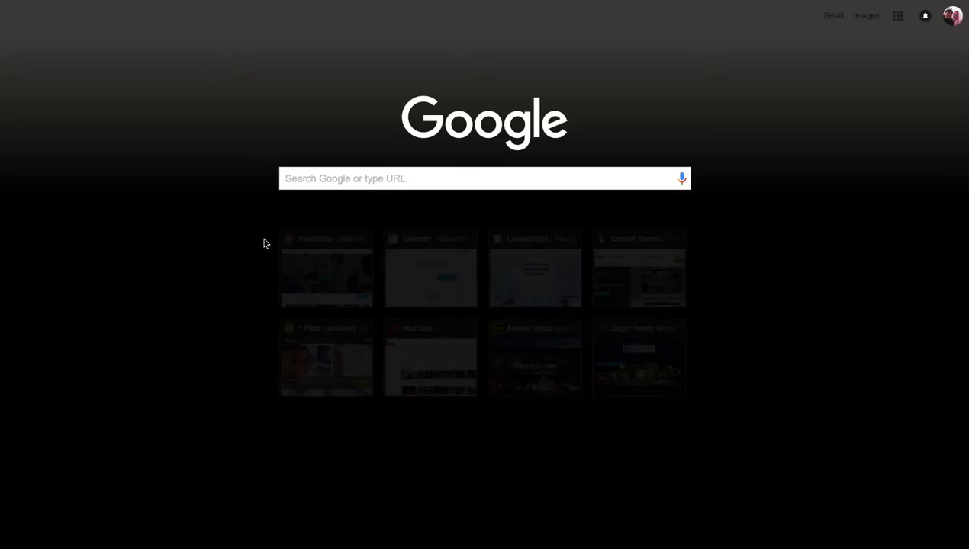
{"action": "type", "text": "fa"}
{"action": "key", "text": "Return"}
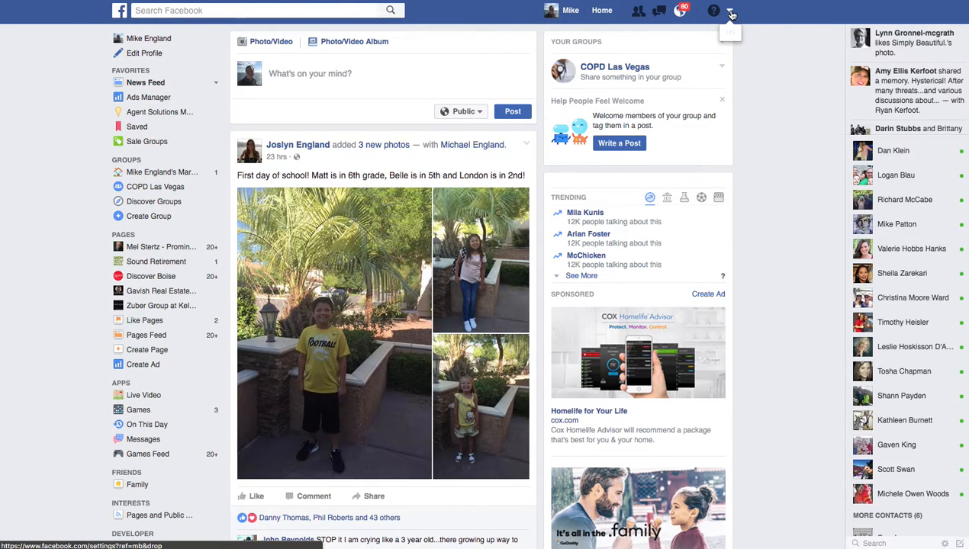
{"action": "left_click", "coordinate": [730, 11]}
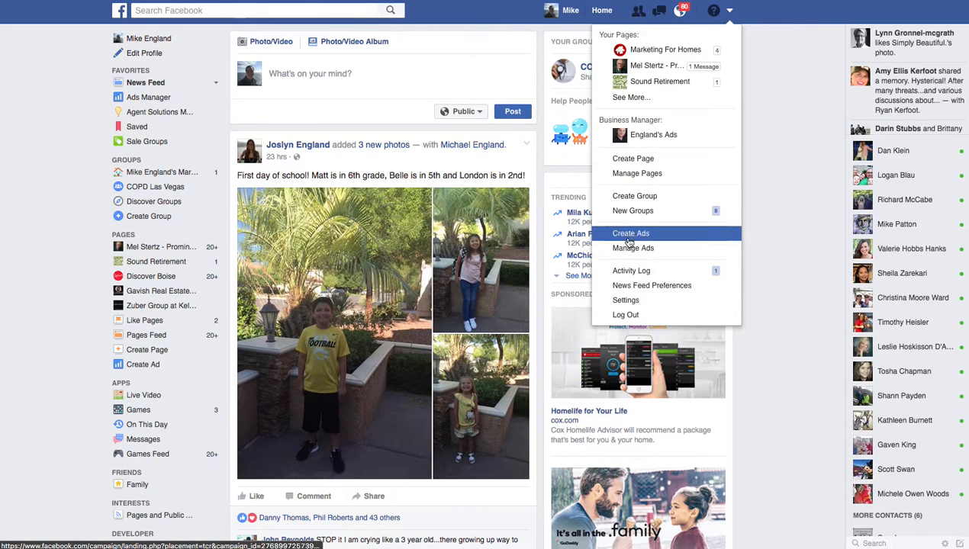
{"action": "left_click", "coordinate": [624, 250]}
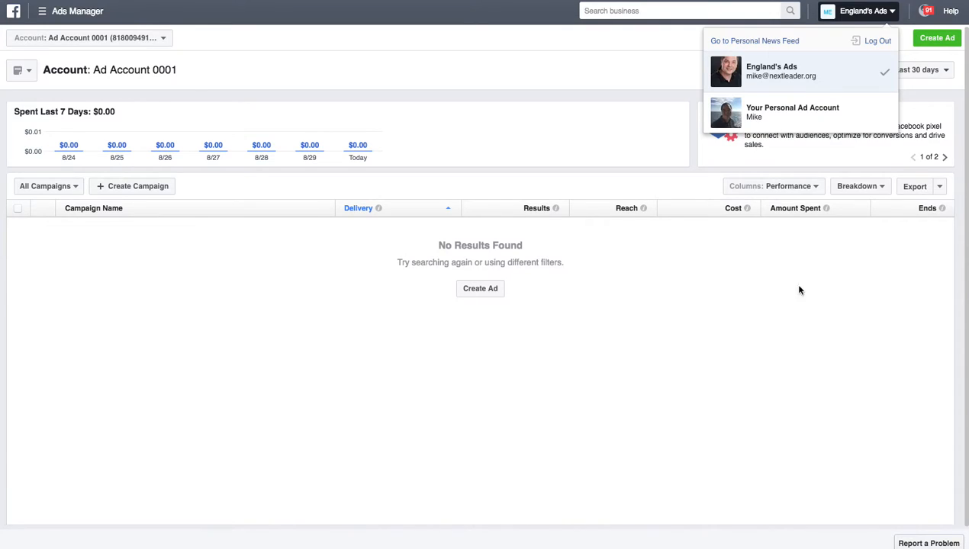
Step: Create an ad with the 'Collect leads for your business' objective and select its Lead Generation name
{"action": "left_click", "coordinate": [802, 339]}
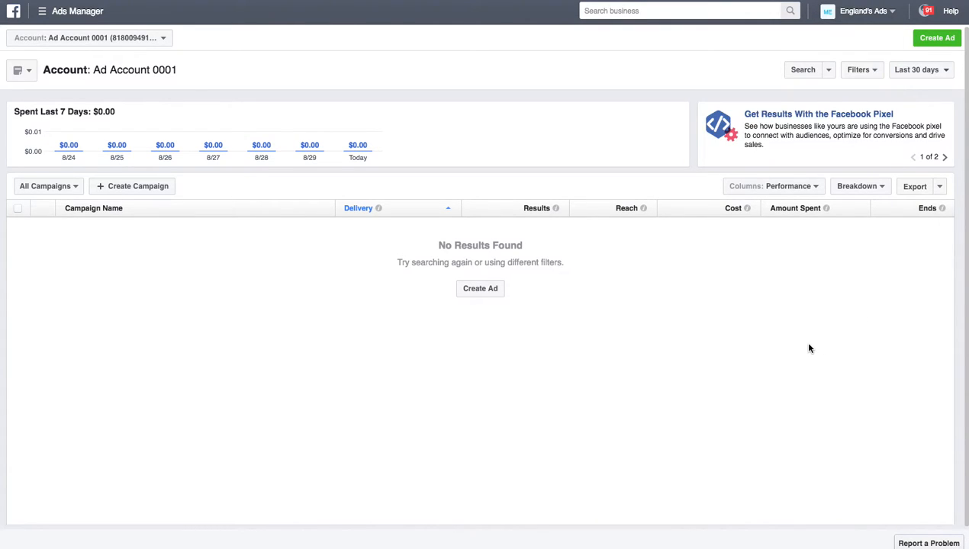
{"action": "left_click", "coordinate": [935, 39]}
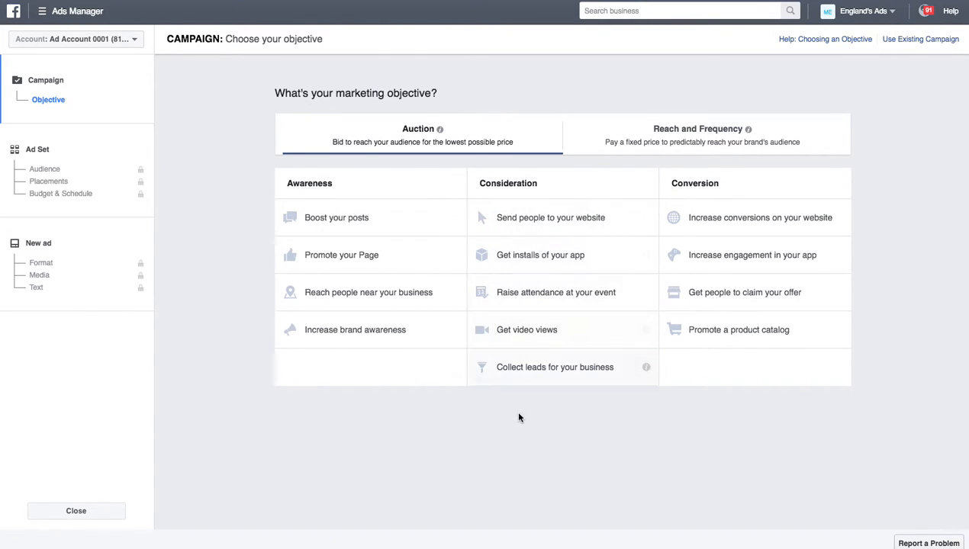
{"action": "left_click", "coordinate": [566, 377]}
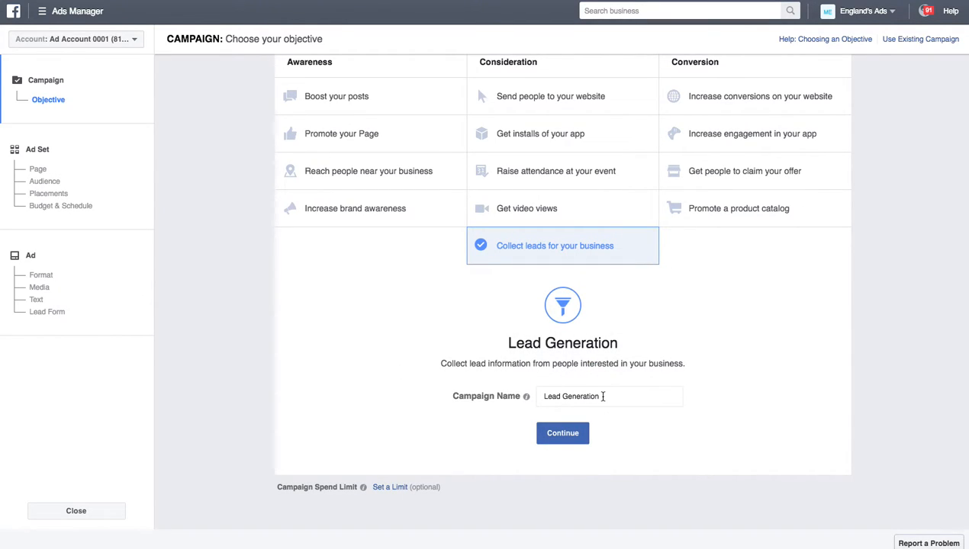
{"action": "left_click_drag", "start_coordinate": [603, 396], "coordinate": [552, 396]}
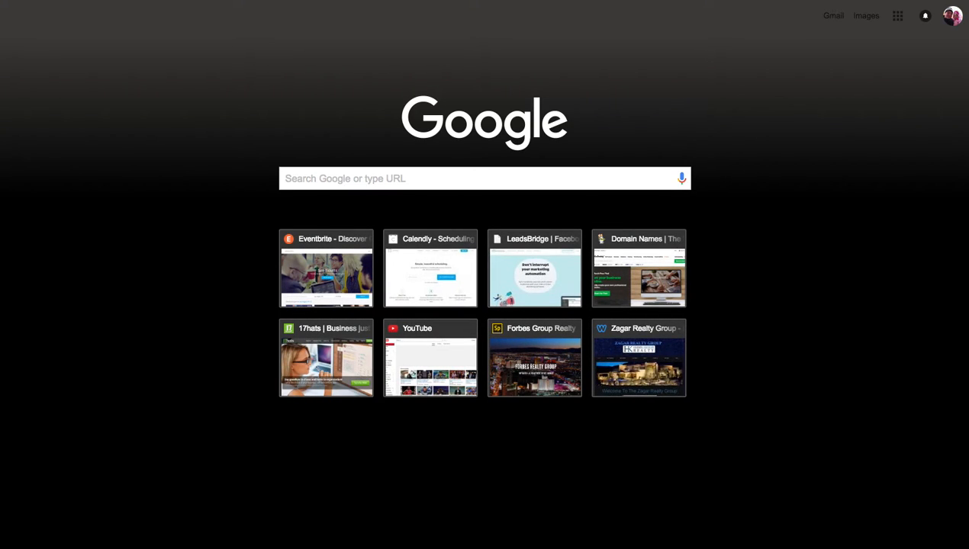
Step: Search realtor.com for homes for sale in Las Vegas, NV
{"action": "type", "text": "realtor.com"}
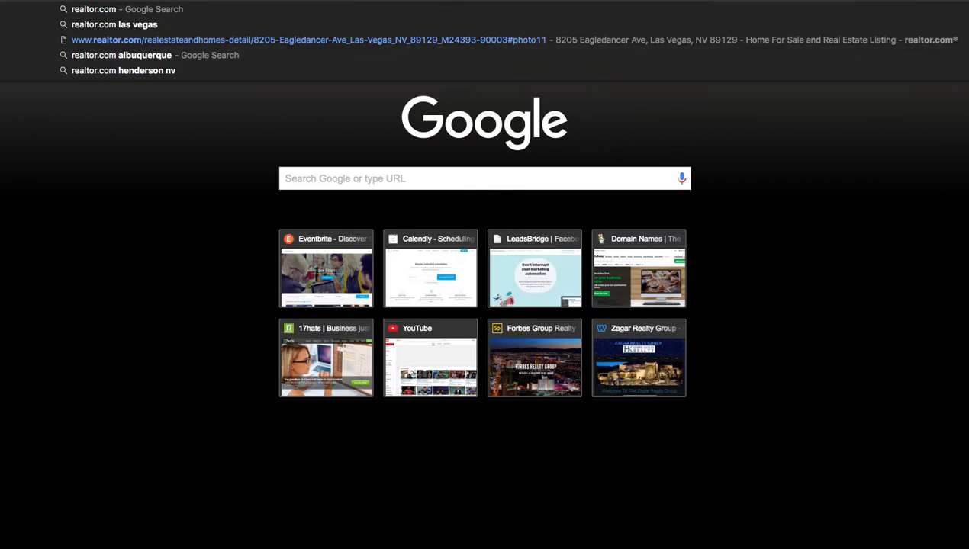
{"action": "key", "text": "Return"}
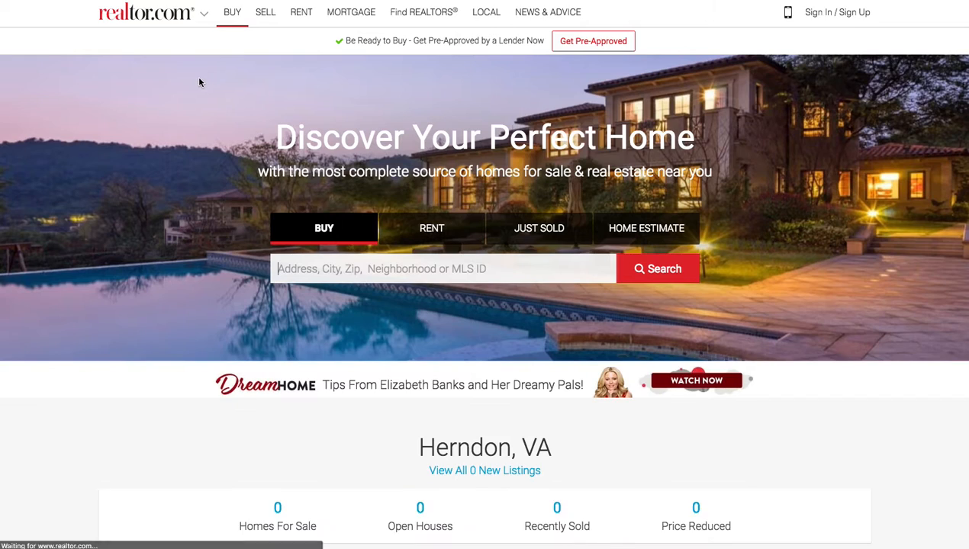
{"action": "left_click", "coordinate": [431, 276]}
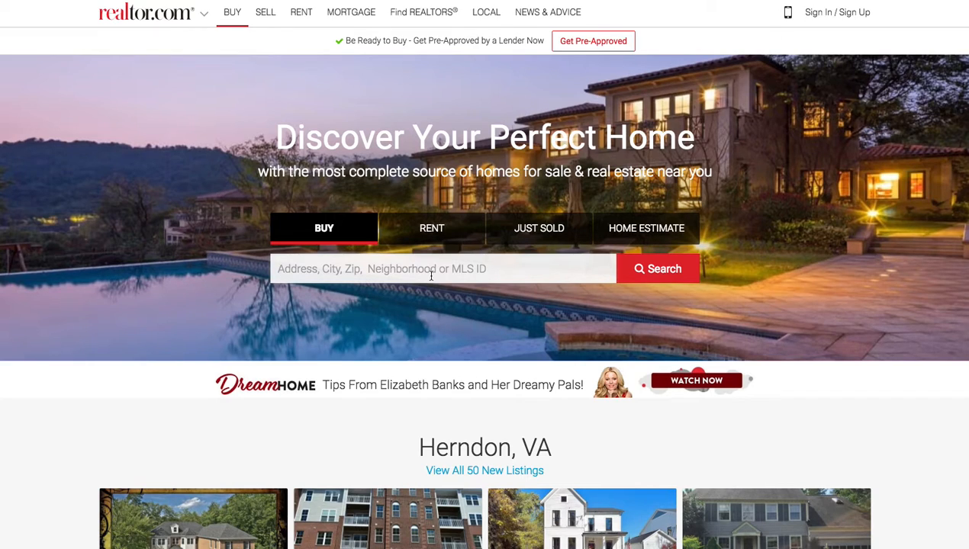
{"action": "type", "text": "las vega"}
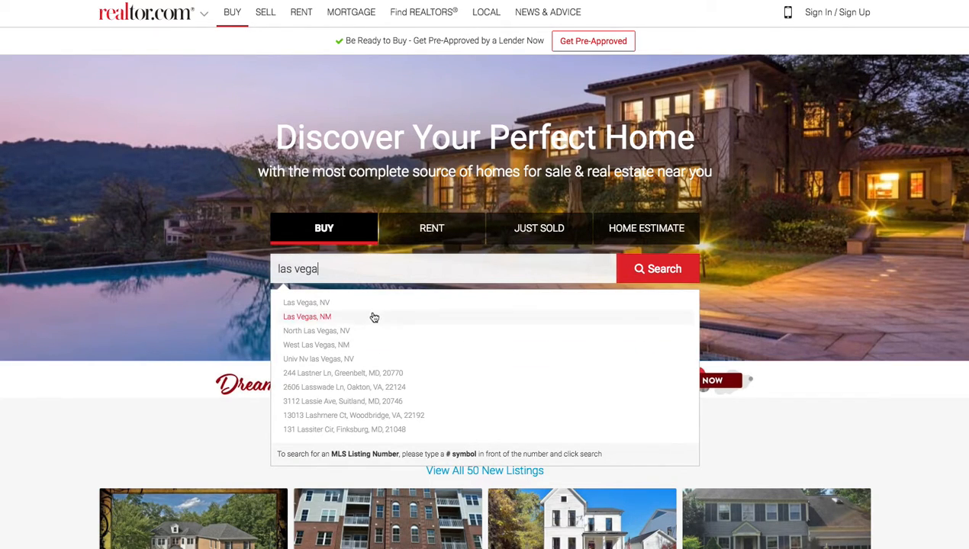
{"action": "left_click", "coordinate": [290, 304]}
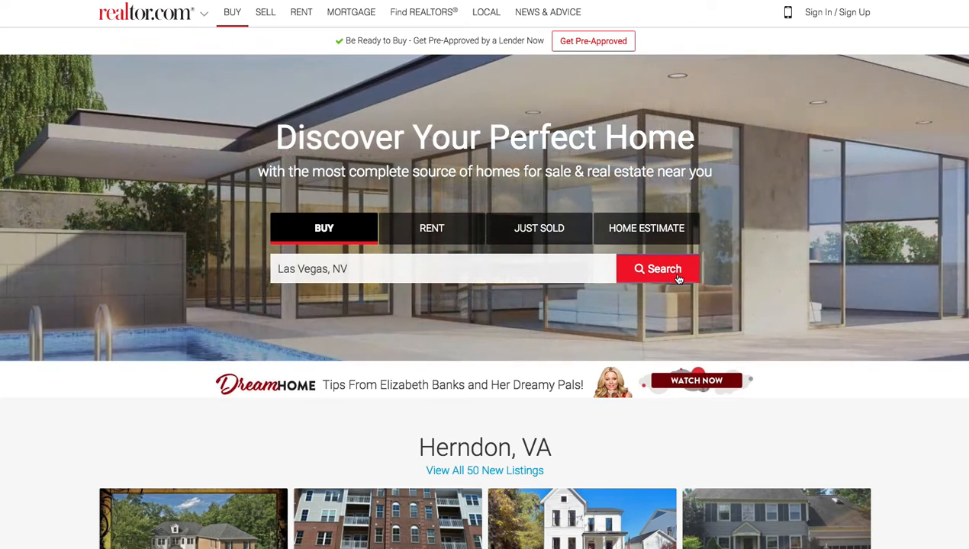
{"action": "left_click", "coordinate": [678, 280]}
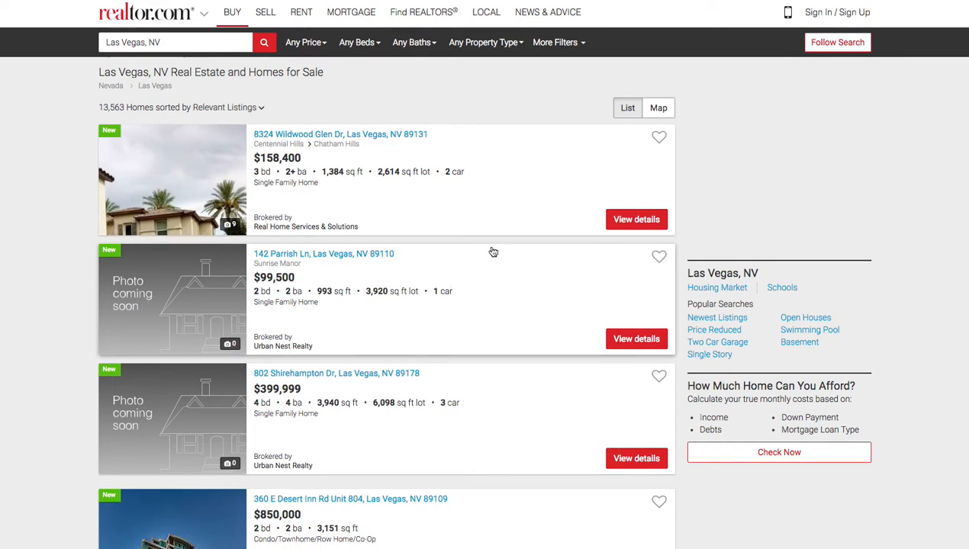
{"action": "scroll", "coordinate": [454, 308], "scroll_direction": "down", "scroll_amount": 2}
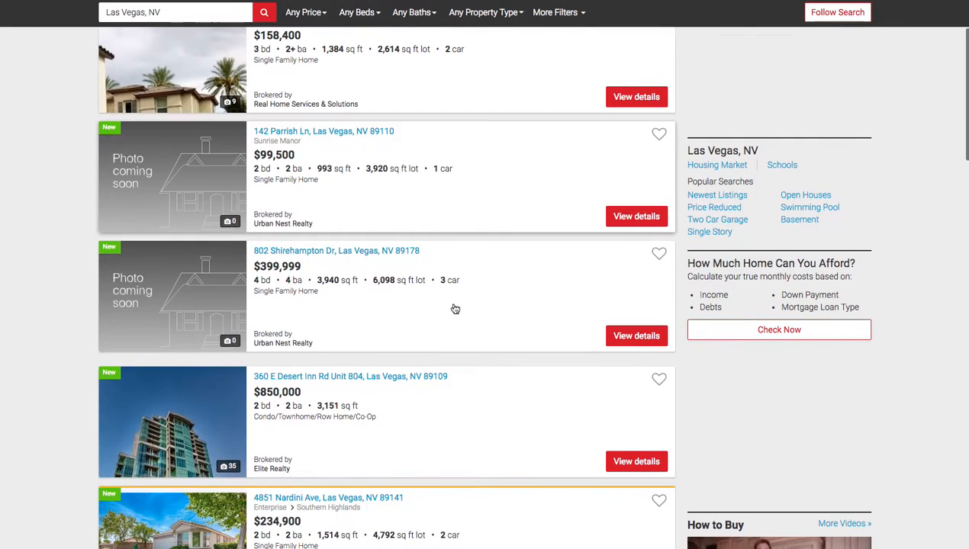
{"action": "scroll", "coordinate": [454, 309], "scroll_direction": "down", "scroll_amount": 2}
{"action": "scroll", "coordinate": [404, 277], "scroll_direction": "down", "scroll_amount": 2}
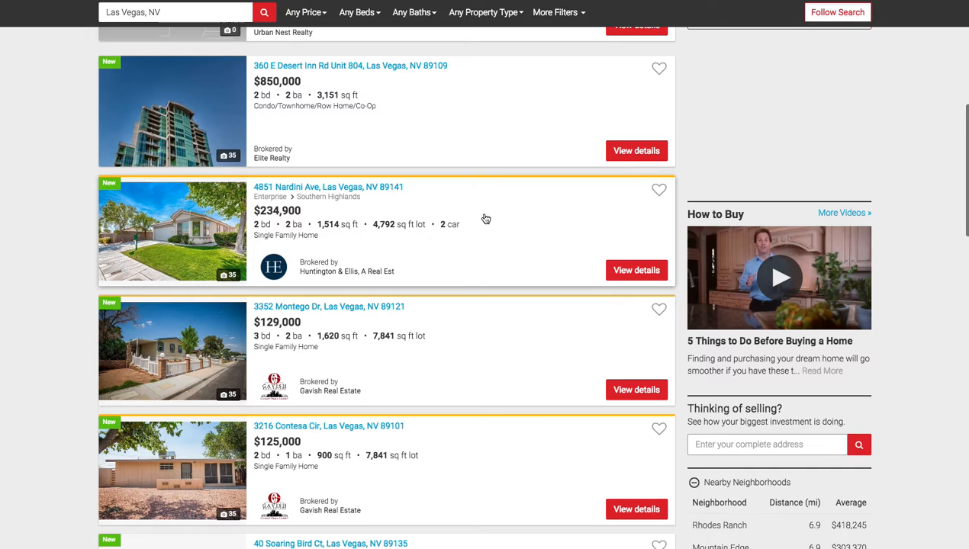
{"action": "scroll", "coordinate": [485, 219], "scroll_direction": "down", "scroll_amount": 1}
{"action": "scroll", "coordinate": [461, 277], "scroll_direction": "down", "scroll_amount": 4}
{"action": "scroll", "coordinate": [402, 278], "scroll_direction": "down", "scroll_amount": 2}
{"action": "scroll", "coordinate": [407, 266], "scroll_direction": "down", "scroll_amount": 2}
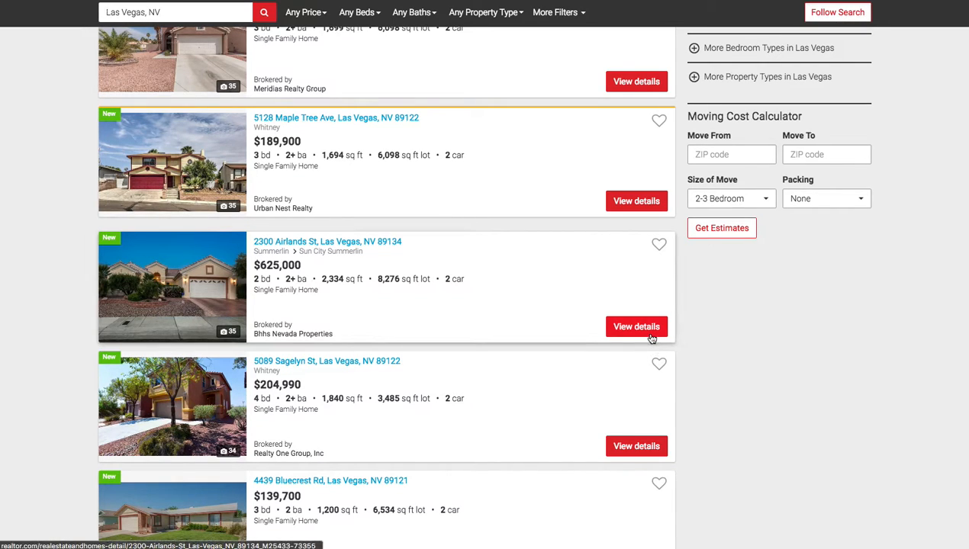
{"action": "left_click", "coordinate": [525, 282]}
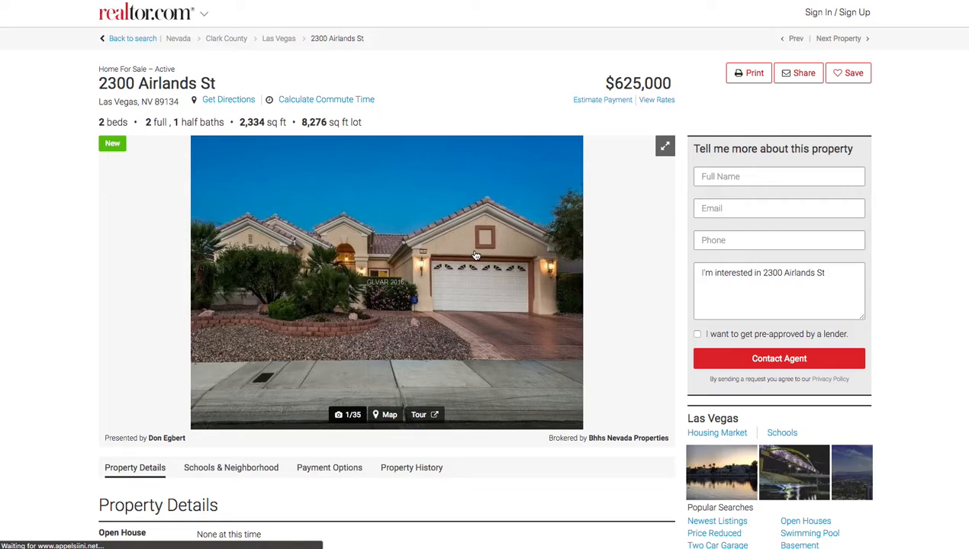
Step: Save the listing's front photo and aerial photo to the computer
{"action": "right_click", "coordinate": [445, 309]}
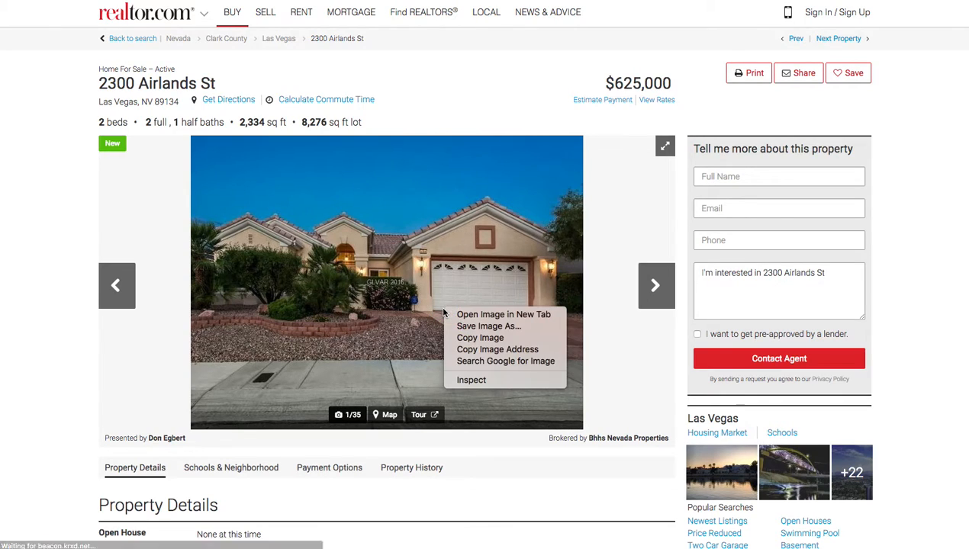
{"action": "left_click", "coordinate": [500, 327]}
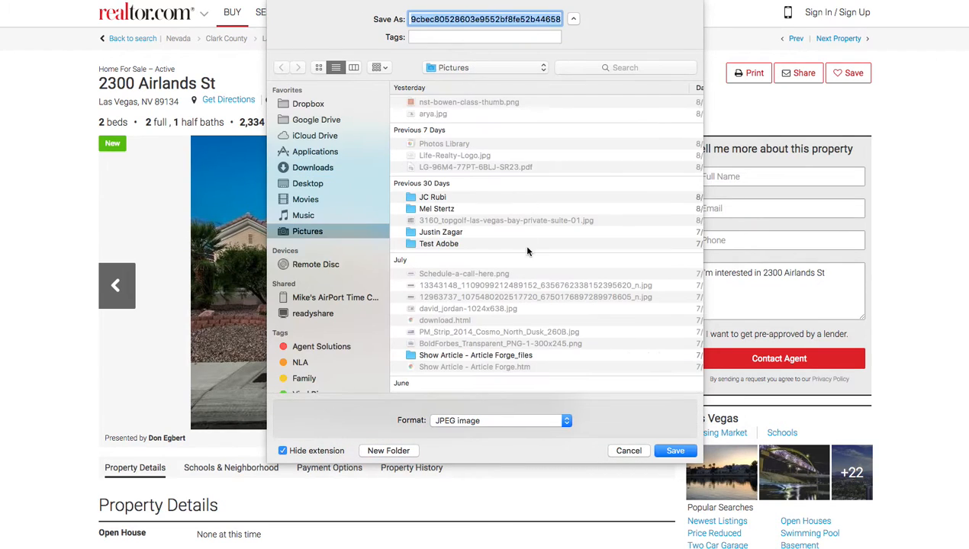
{"action": "left_click", "coordinate": [677, 451]}
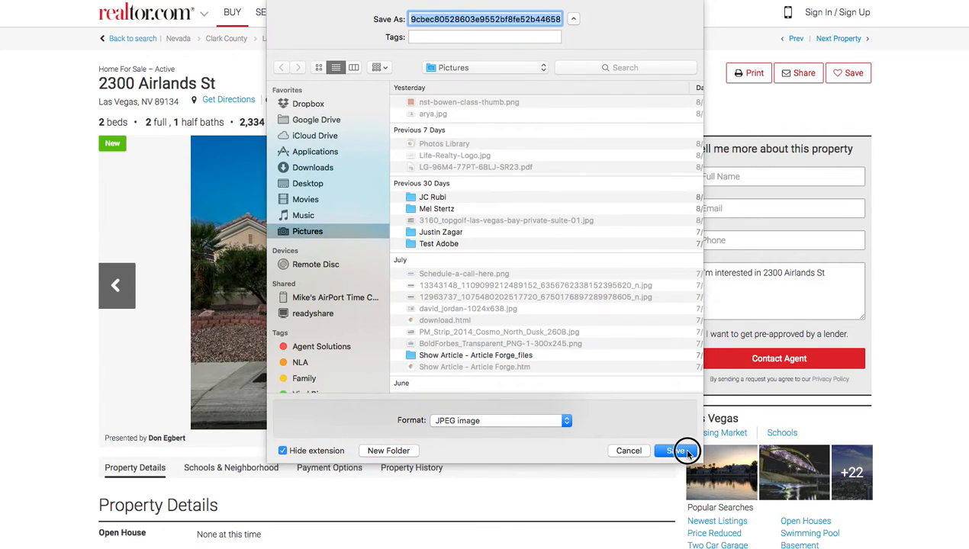
{"action": "left_click", "coordinate": [654, 285]}
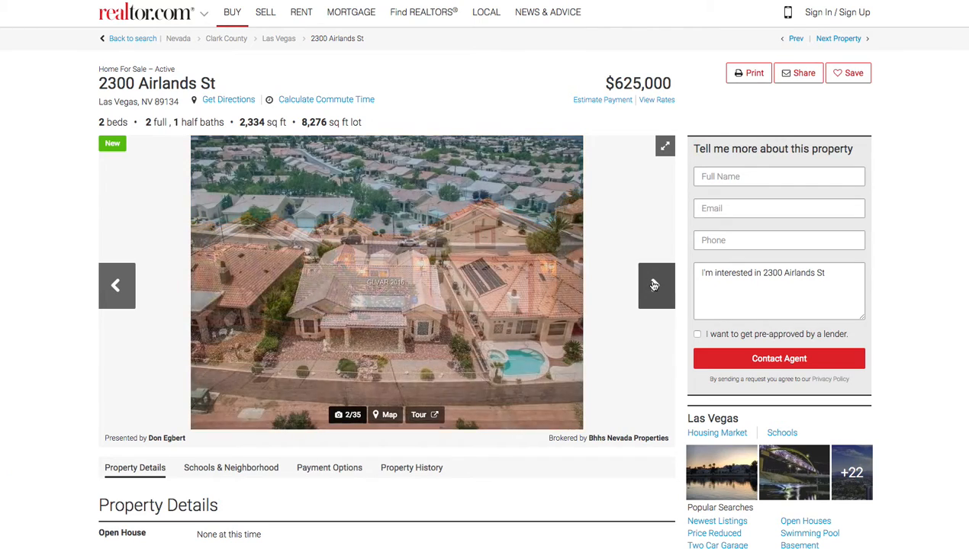
{"action": "right_click", "coordinate": [376, 280]}
{"action": "left_click", "coordinate": [420, 293]}
{"action": "left_click", "coordinate": [666, 447]}
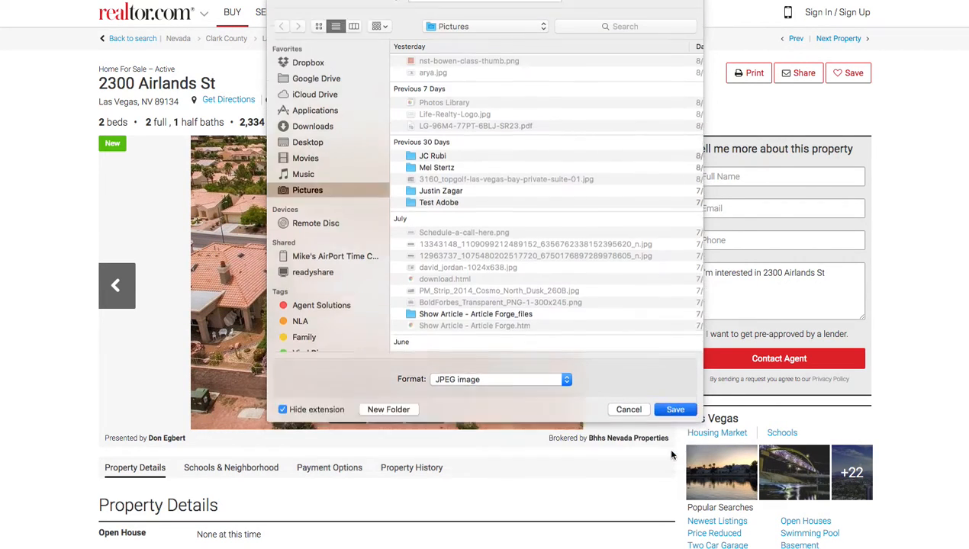
Step: Page ahead through the gallery and save two more listing photos to Pictures
{"action": "left_click", "coordinate": [655, 285]}
{"action": "left_click", "coordinate": [655, 286]}
{"action": "left_click", "coordinate": [655, 286]}
{"action": "left_click", "coordinate": [655, 285]}
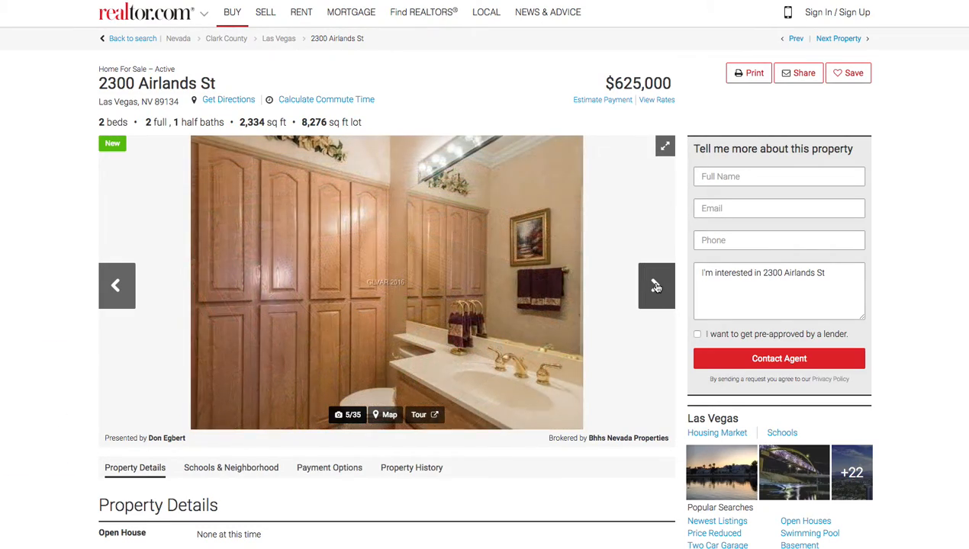
{"action": "left_click", "coordinate": [655, 286]}
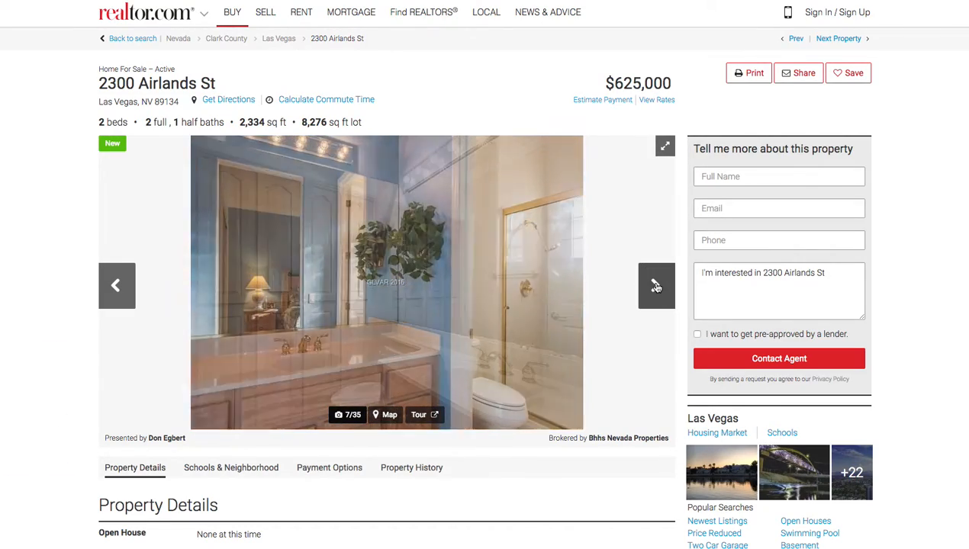
{"action": "left_click", "coordinate": [656, 286]}
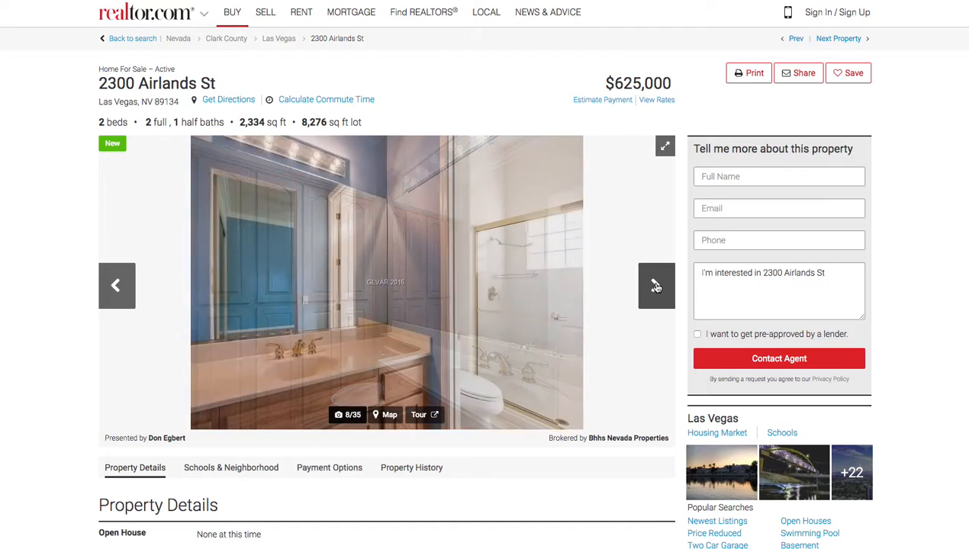
{"action": "left_click", "coordinate": [656, 285]}
{"action": "left_click", "coordinate": [656, 286]}
{"action": "left_click", "coordinate": [656, 285]}
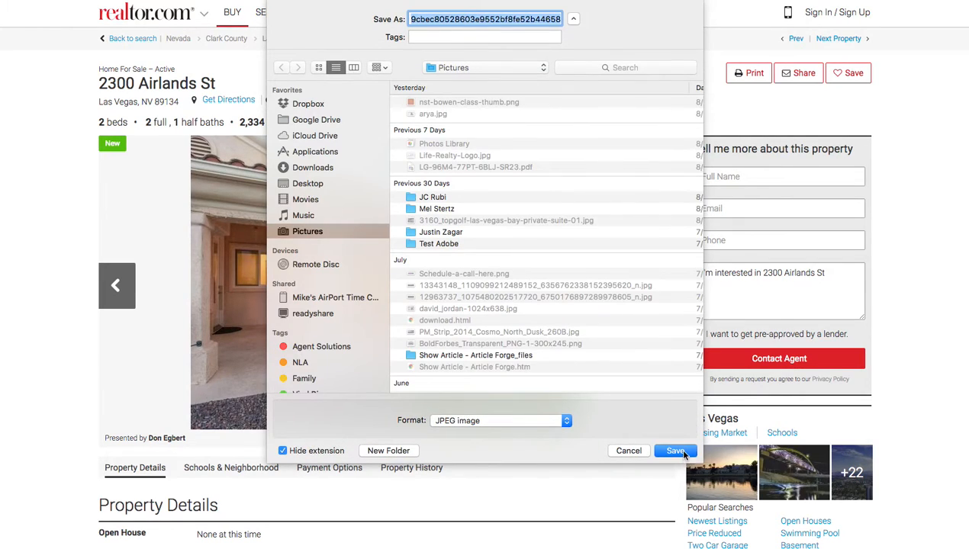
{"action": "left_click", "coordinate": [676, 451]}
{"action": "left_click", "coordinate": [656, 284]}
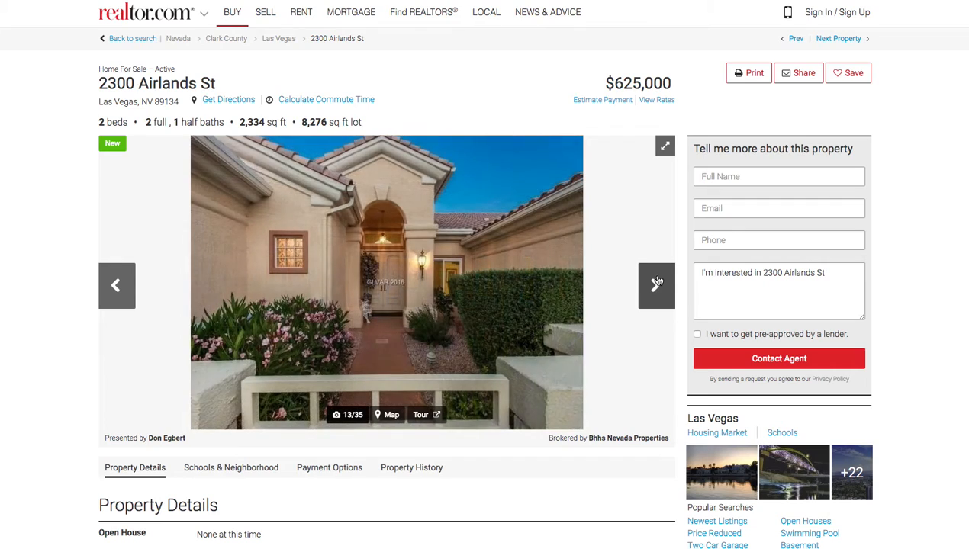
{"action": "left_click", "coordinate": [656, 283]}
{"action": "left_click", "coordinate": [657, 282]}
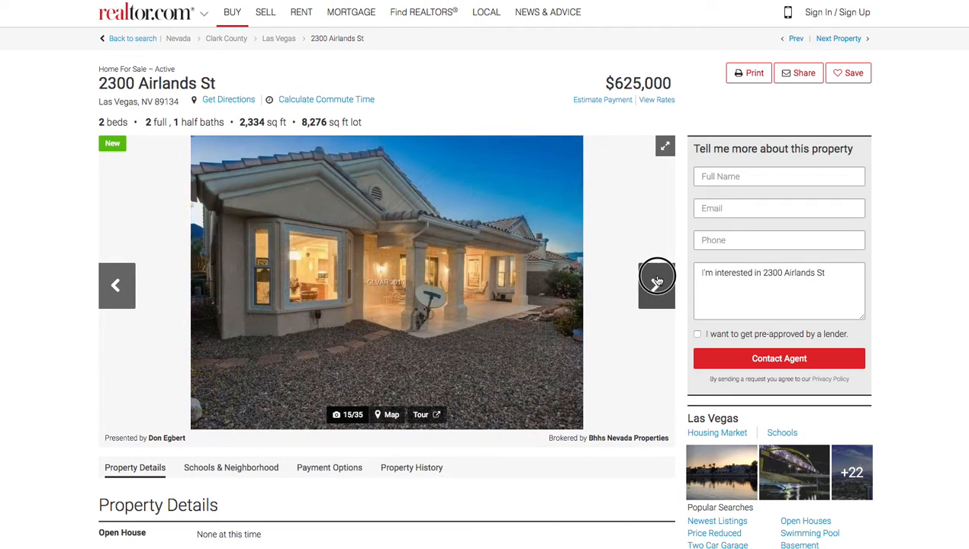
{"action": "left_click", "coordinate": [656, 282]}
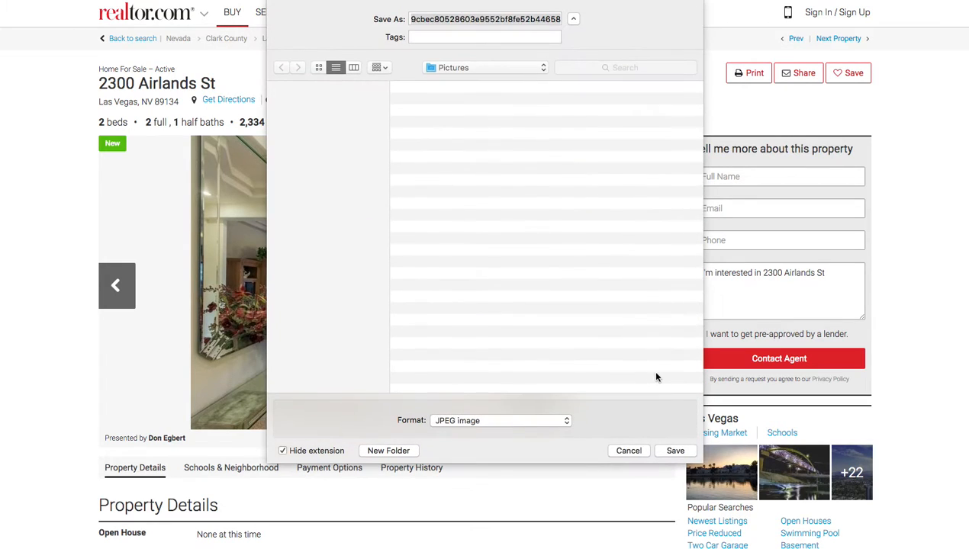
{"action": "left_click", "coordinate": [672, 451]}
Step: Advance to the kitchen photo, image 22 of 35, and save it as a JPEG
{"action": "left_click", "coordinate": [658, 286]}
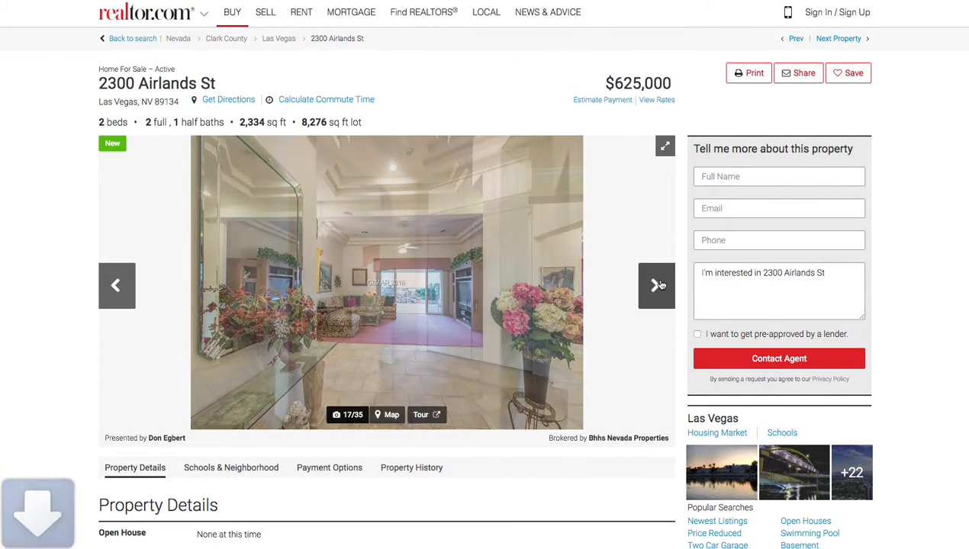
{"action": "left_click", "coordinate": [658, 286]}
{"action": "left_click", "coordinate": [658, 285]}
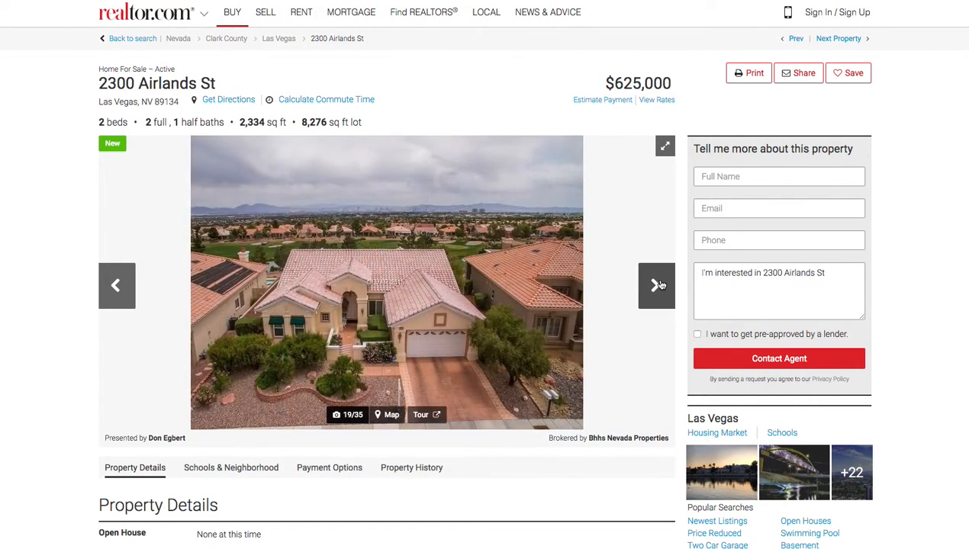
{"action": "left_click", "coordinate": [658, 286]}
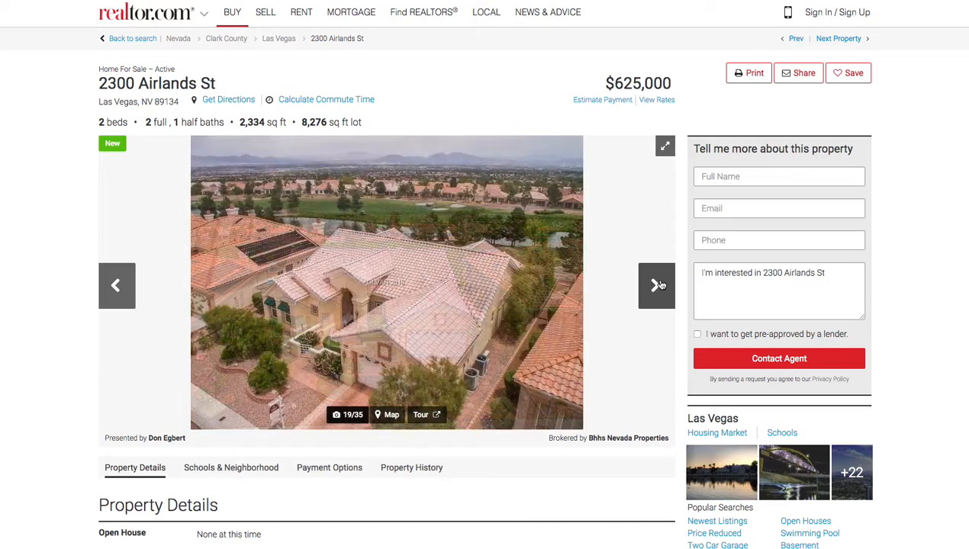
{"action": "left_click", "coordinate": [658, 285]}
{"action": "left_click", "coordinate": [657, 285]}
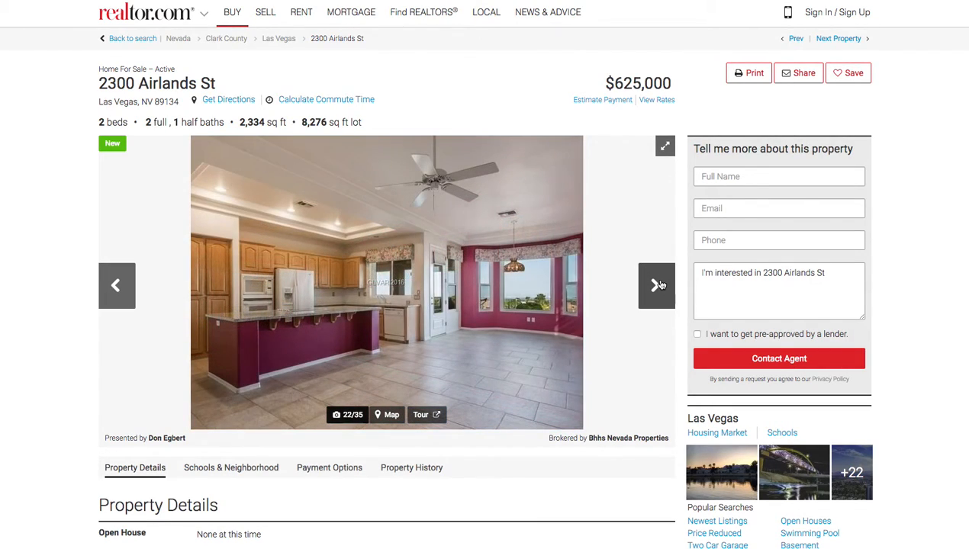
{"action": "right_click", "coordinate": [396, 293]}
{"action": "left_click", "coordinate": [441, 309]}
{"action": "left_click", "coordinate": [691, 510]}
{"action": "left_click_drag", "start_coordinate": [94, 82], "coordinate": [234, 87]}
{"action": "key", "text": "ctrl+c"}
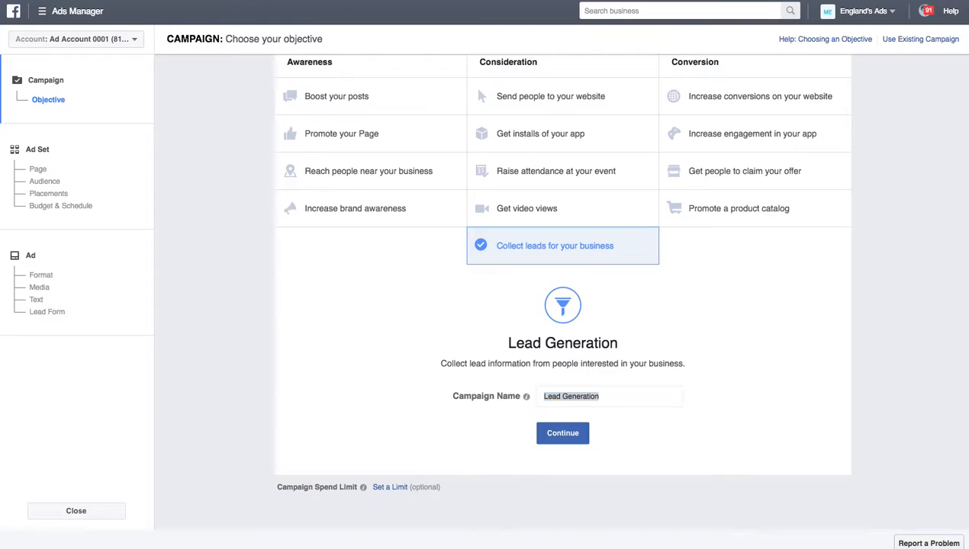
{"action": "triple_click", "coordinate": [626, 392]}
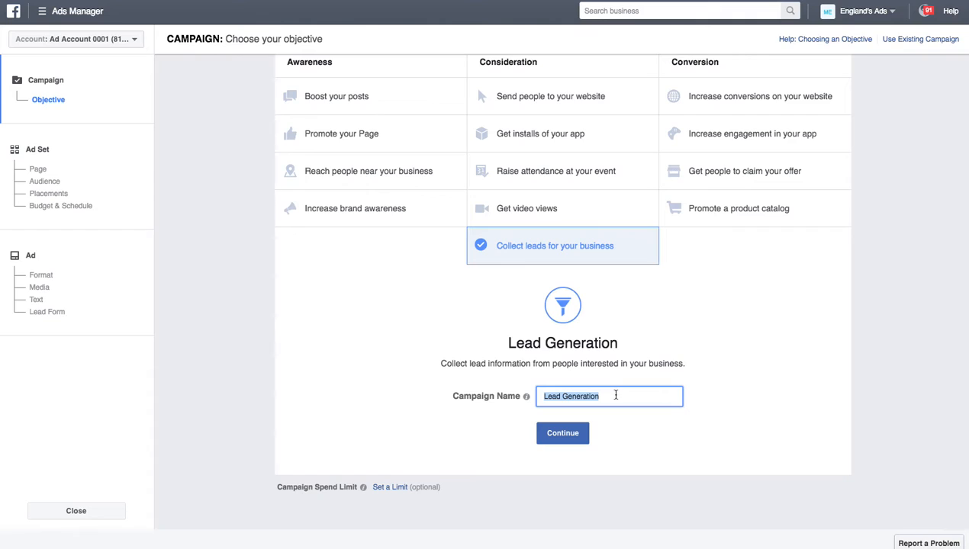
{"action": "key", "text": "ctrl+v"}
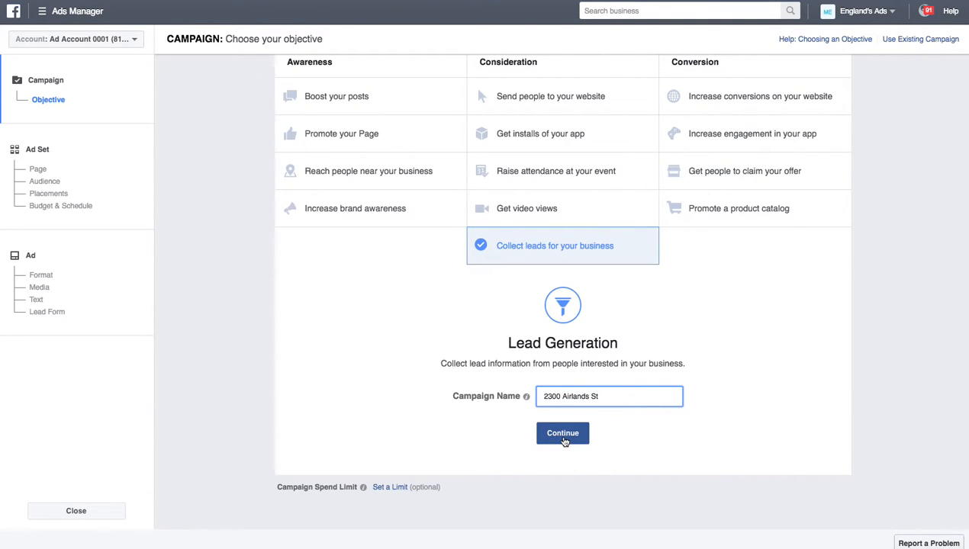
{"action": "left_click", "coordinate": [564, 436]}
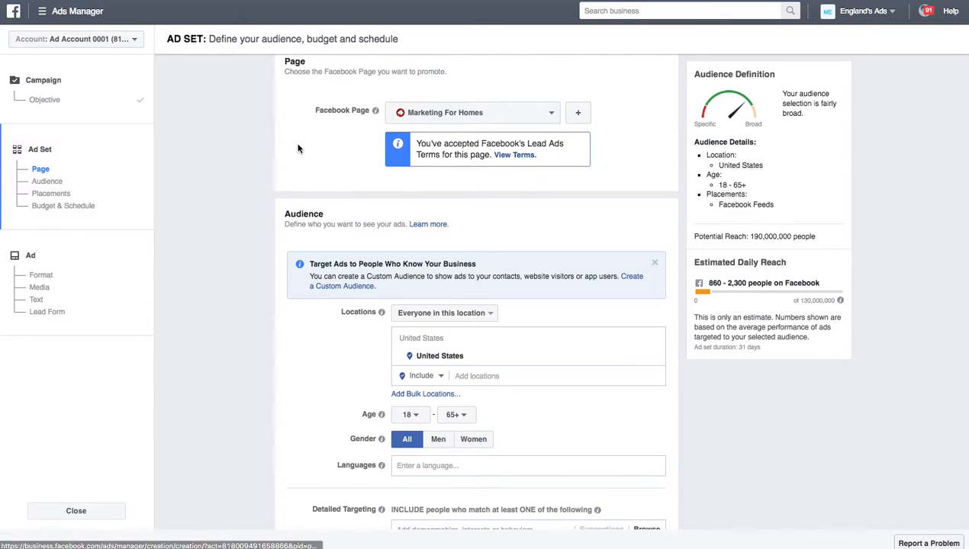
{"action": "scroll", "coordinate": [216, 216], "scroll_direction": "down", "scroll_amount": 3}
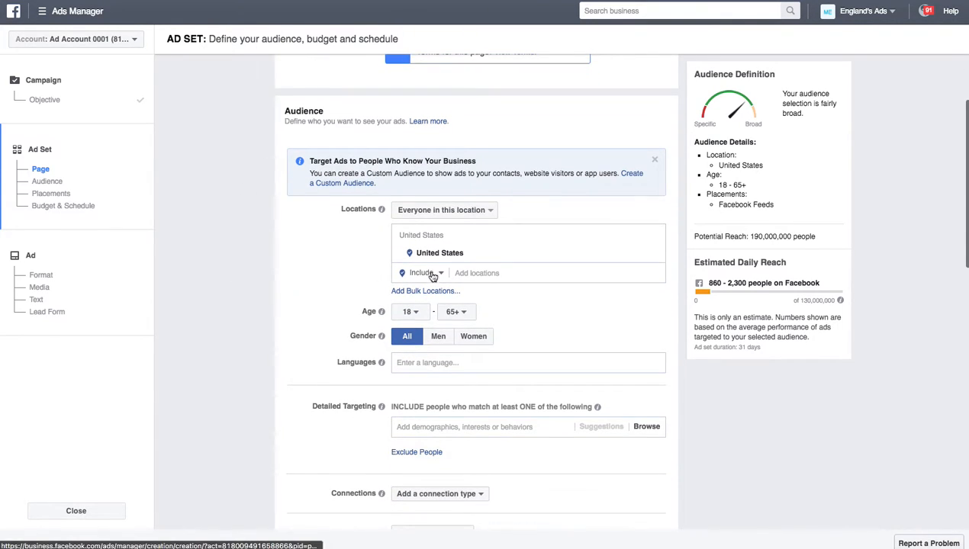
{"action": "left_click", "coordinate": [473, 273]}
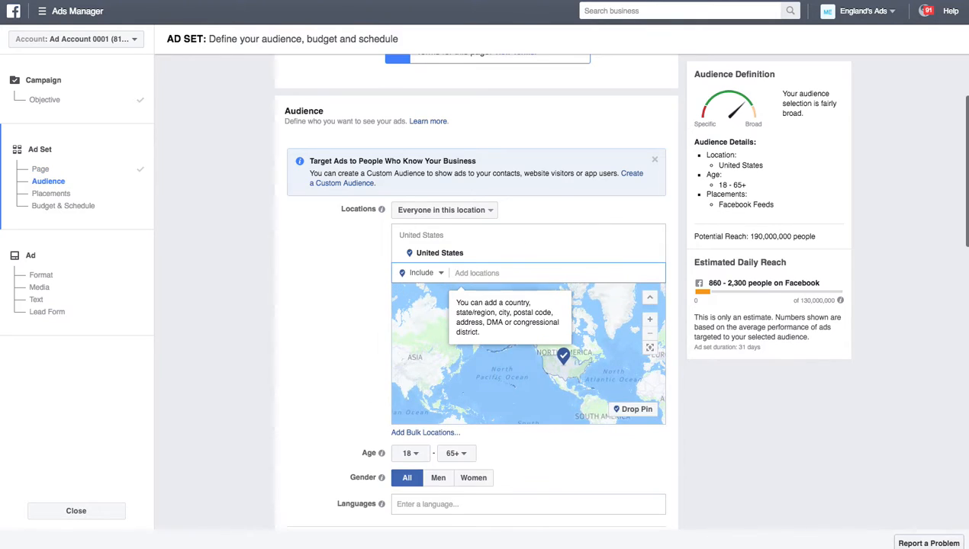
{"action": "key", "text": "super+v"}
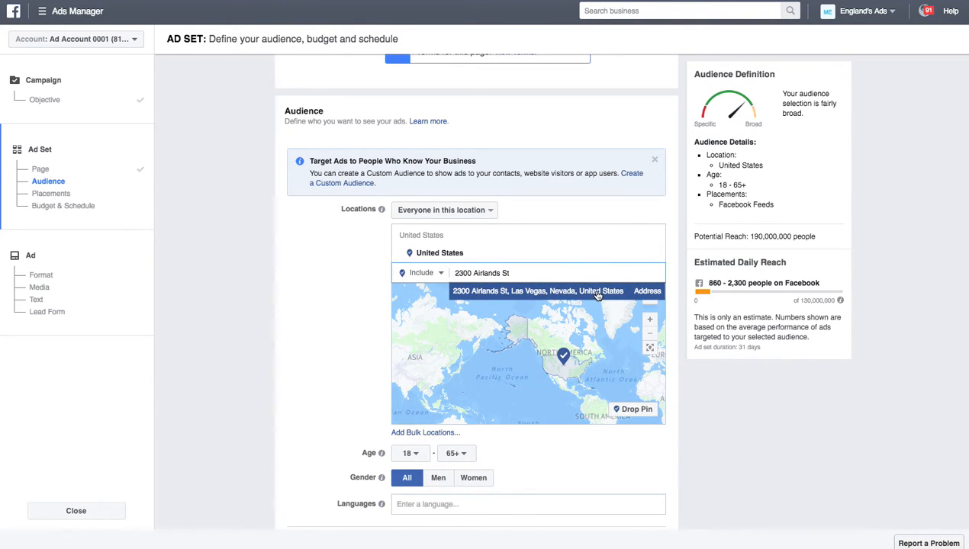
{"action": "left_click", "coordinate": [596, 293]}
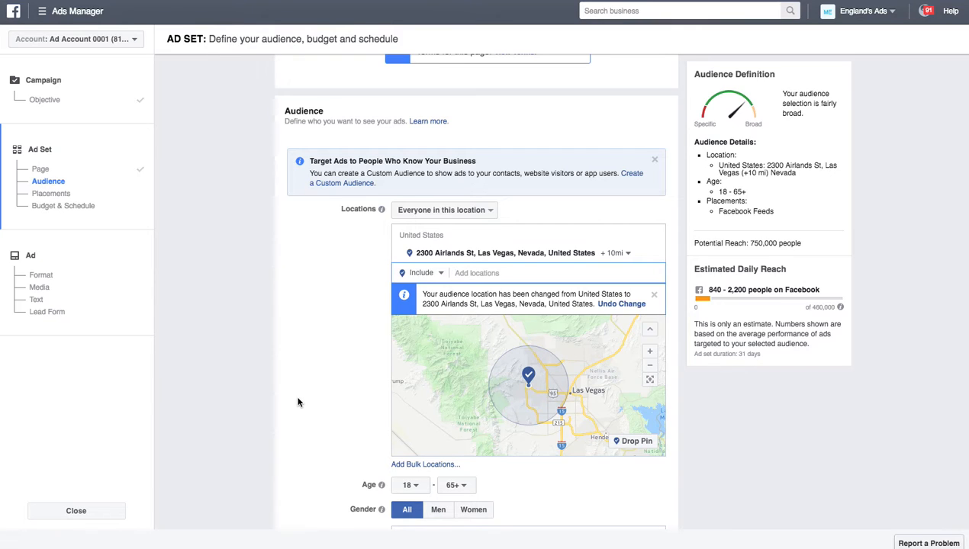
Step: Set the audience's minimum age to 35, giving an age range of 35–65+
{"action": "scroll", "coordinate": [299, 401], "scroll_direction": "down", "scroll_amount": 1}
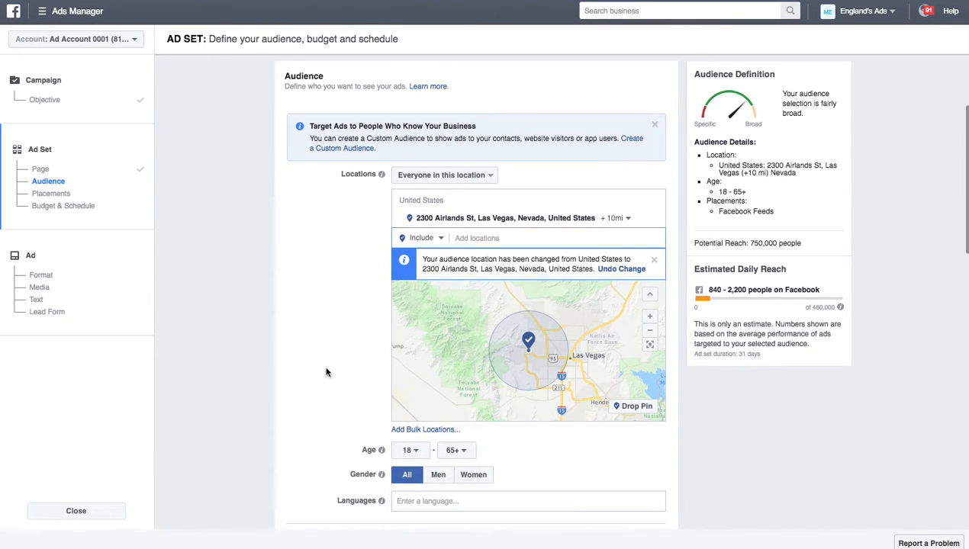
{"action": "scroll", "coordinate": [330, 363], "scroll_direction": "down", "scroll_amount": 1}
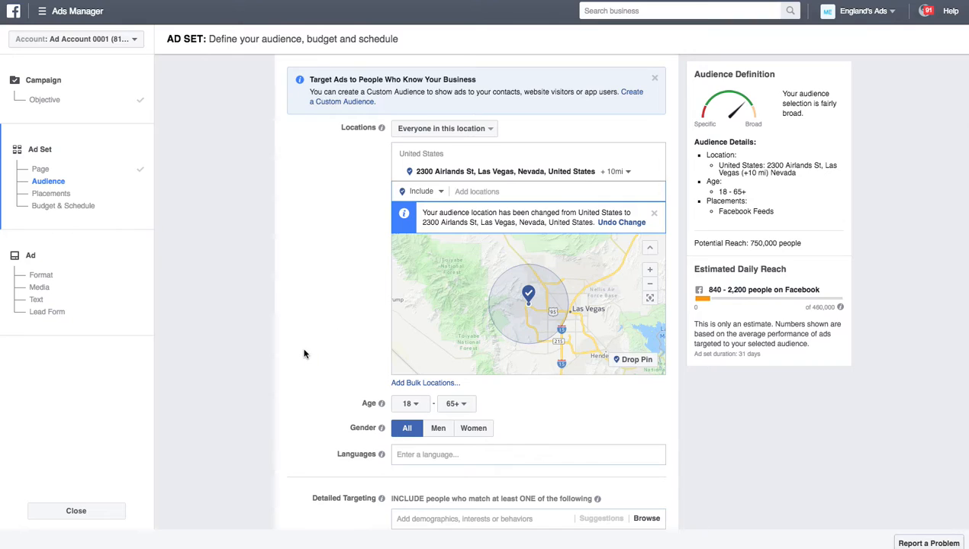
{"action": "scroll", "coordinate": [307, 351], "scroll_direction": "down", "scroll_amount": 1}
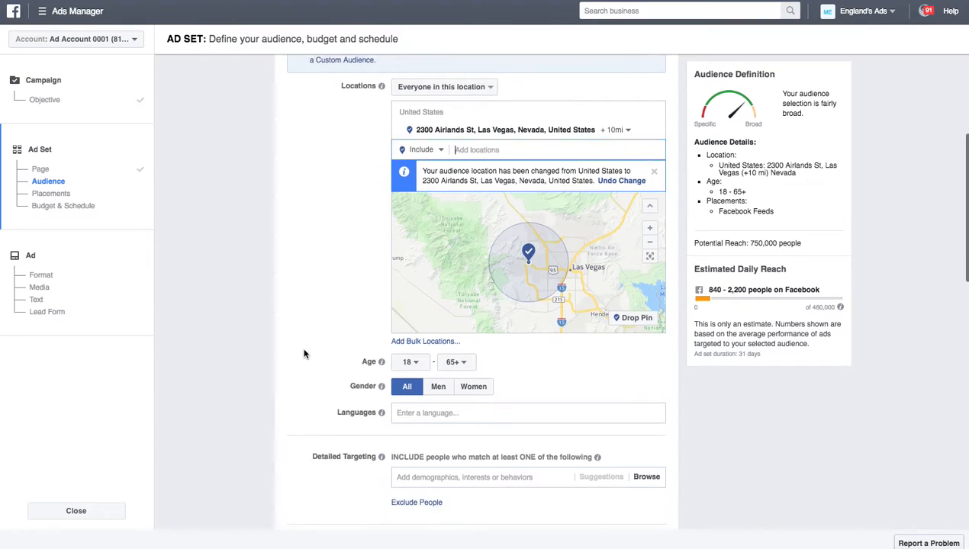
{"action": "left_click", "coordinate": [410, 355]}
{"action": "scroll", "coordinate": [412, 305], "scroll_direction": "down", "scroll_amount": 3}
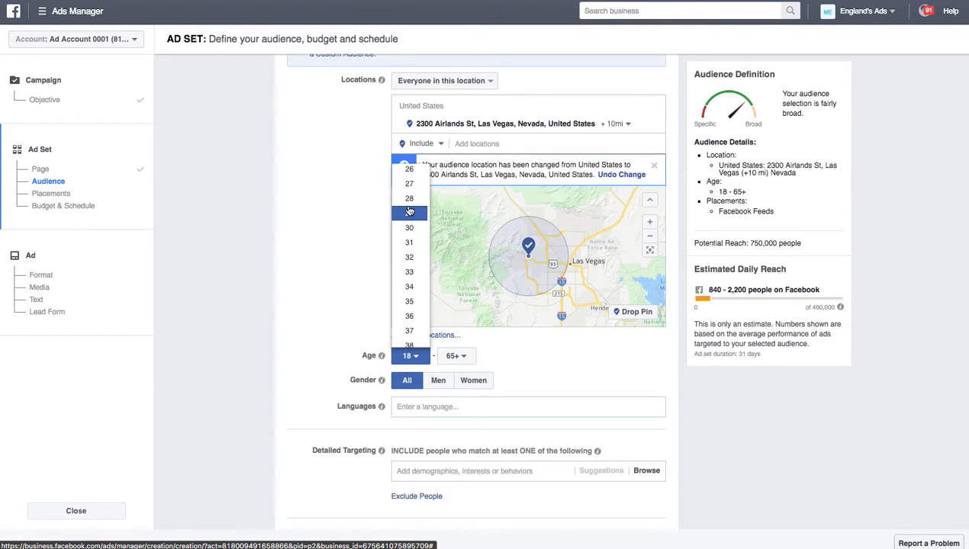
{"action": "left_click", "coordinate": [403, 305]}
{"action": "scroll", "coordinate": [339, 333], "scroll_direction": "down", "scroll_amount": 2}
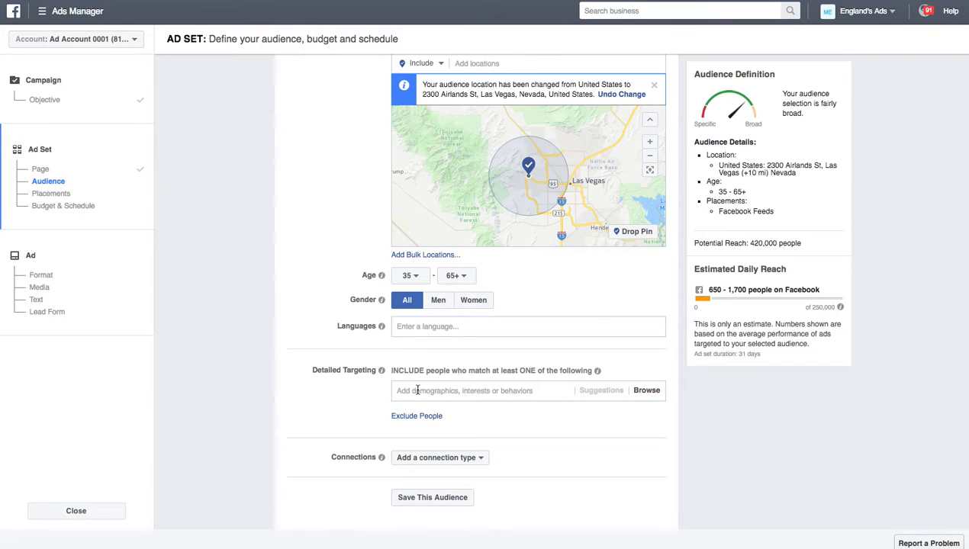
{"action": "scroll", "coordinate": [346, 370], "scroll_direction": "down", "scroll_amount": 3}
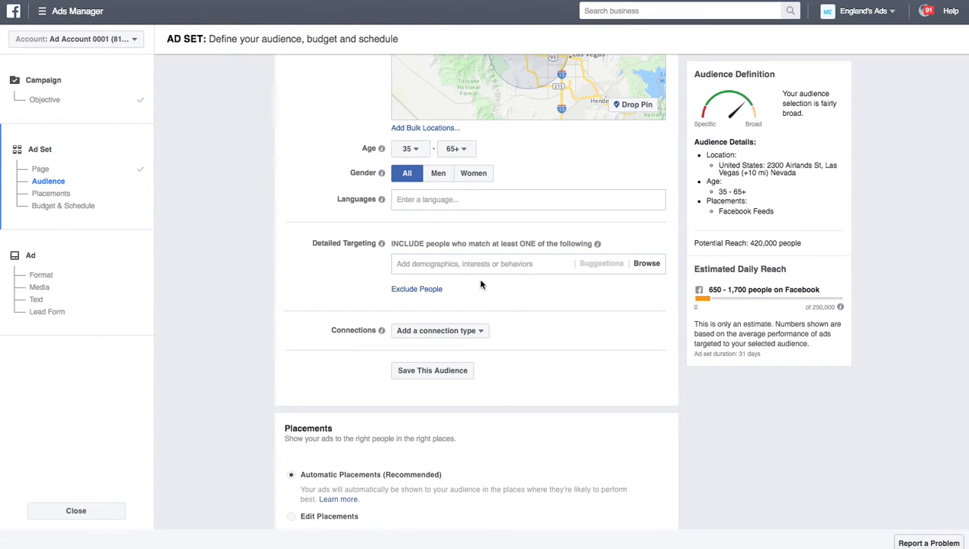
Step: Add English (All) and Spanish (All) as the ad set's target languages
{"action": "left_click", "coordinate": [422, 201]}
{"action": "type", "text": "En"}
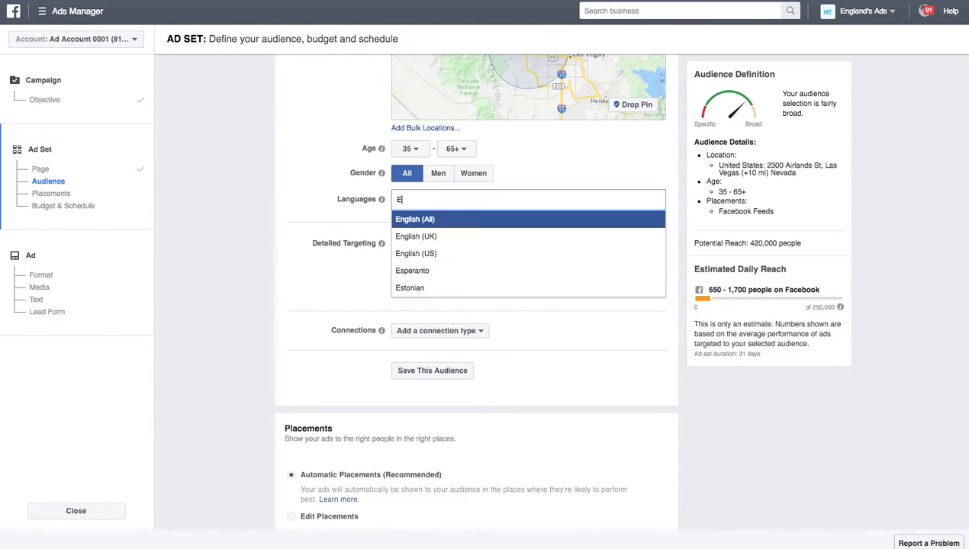
{"action": "left_click", "coordinate": [463, 221]}
{"action": "type", "text": "S"}
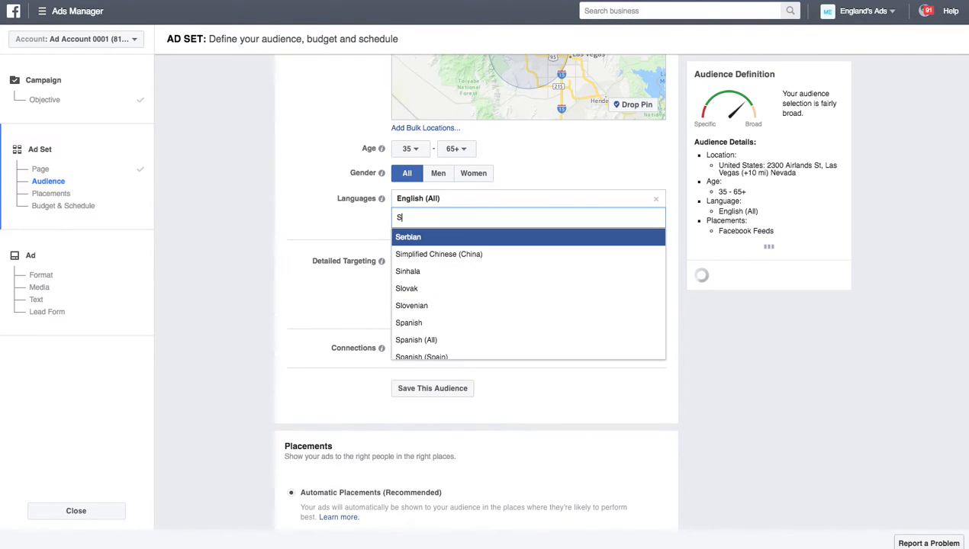
{"action": "type", "text": "panis"}
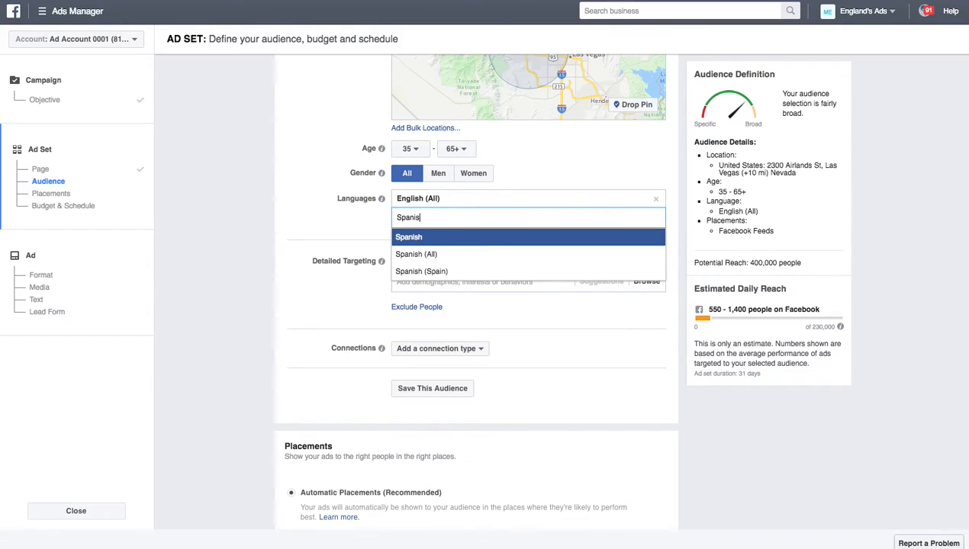
{"action": "type", "text": "h"}
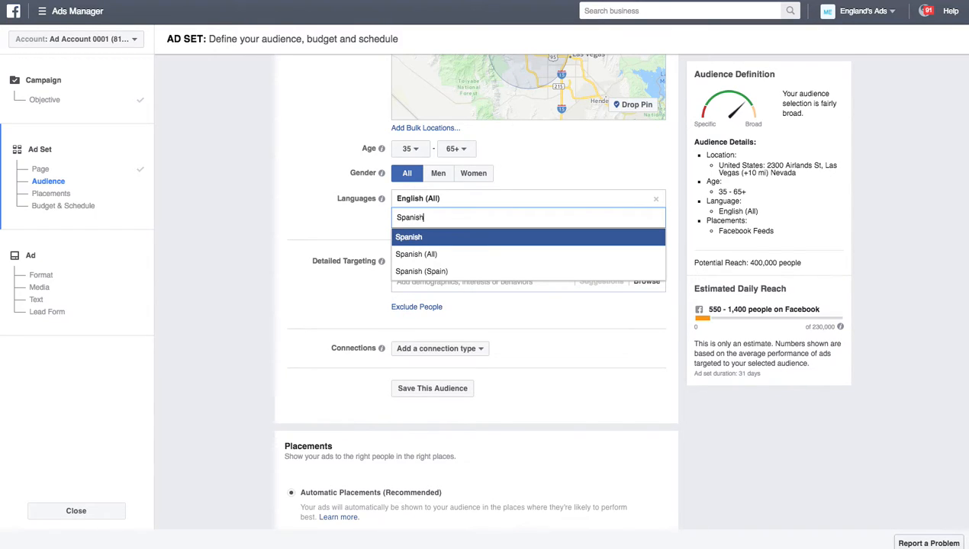
{"action": "left_click", "coordinate": [437, 257]}
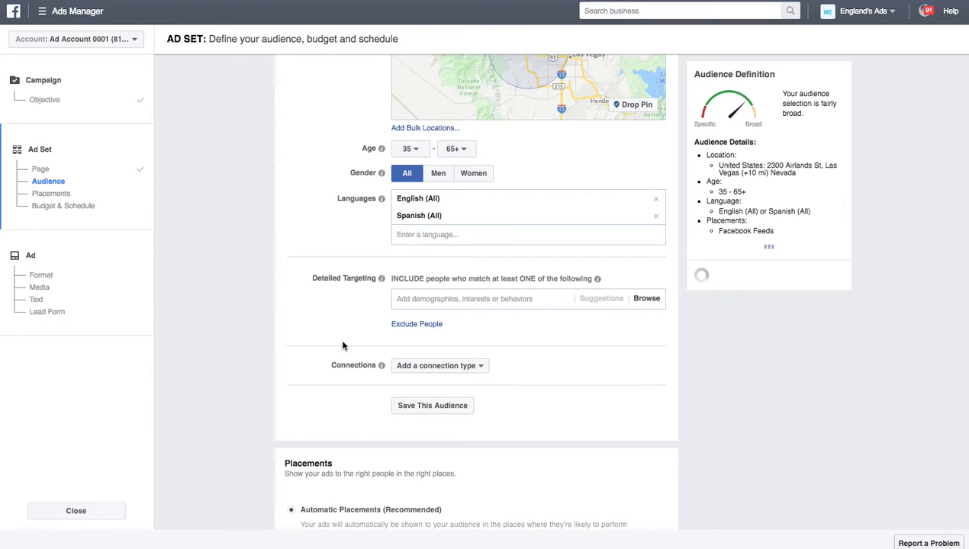
{"action": "scroll", "coordinate": [309, 322], "scroll_direction": "down", "scroll_amount": 2}
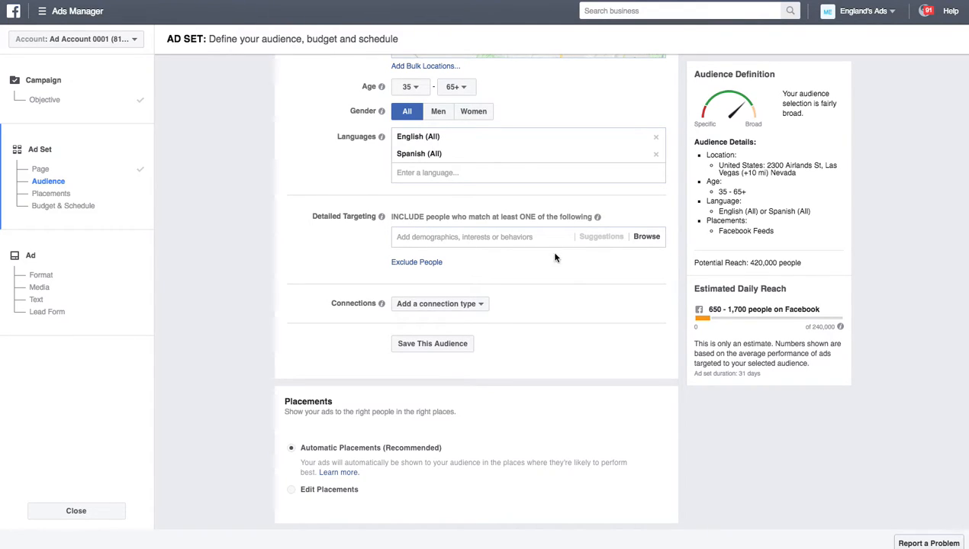
{"action": "left_click", "coordinate": [644, 240]}
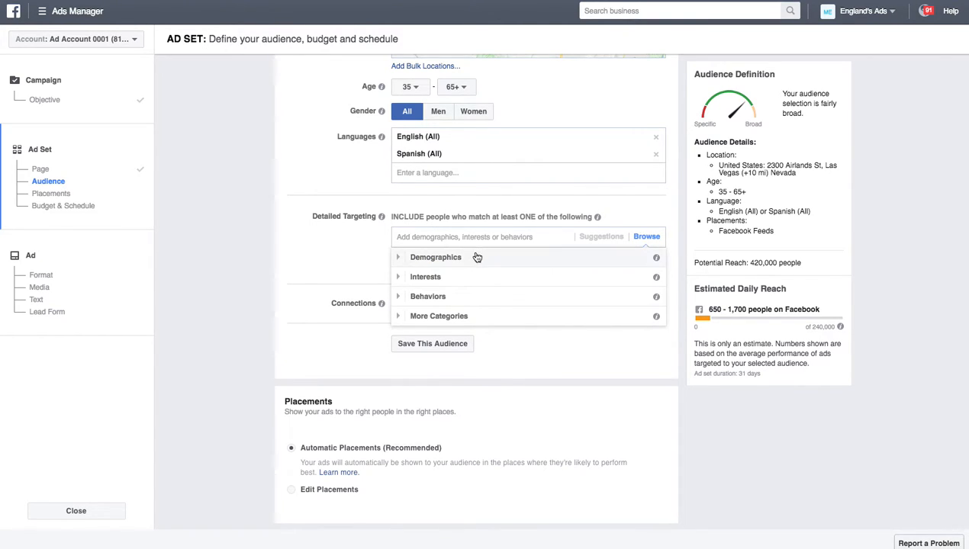
{"action": "left_click", "coordinate": [435, 297]}
{"action": "scroll", "coordinate": [469, 355], "scroll_direction": "down", "scroll_amount": 5}
{"action": "left_click", "coordinate": [447, 313]}
{"action": "scroll", "coordinate": [477, 305], "scroll_direction": "down", "scroll_amount": 1}
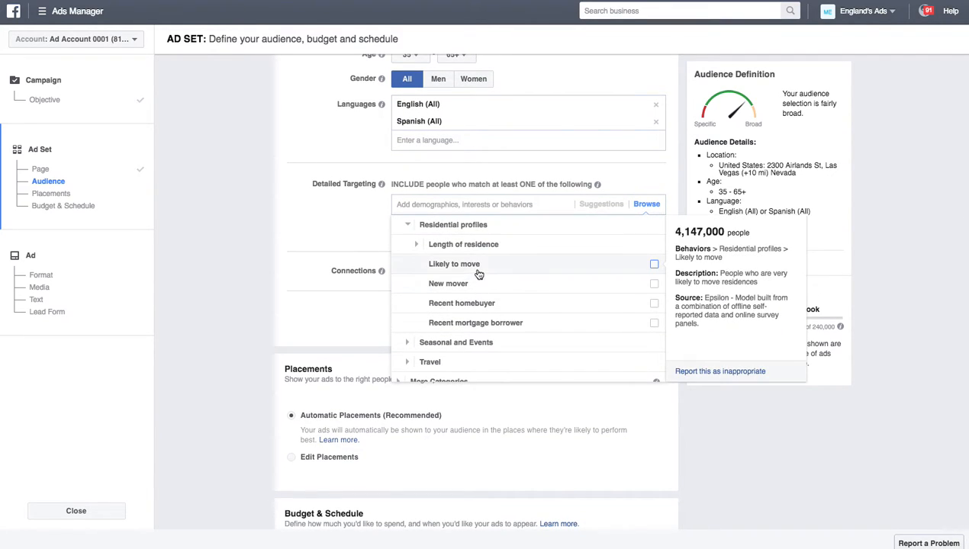
{"action": "left_click", "coordinate": [560, 269]}
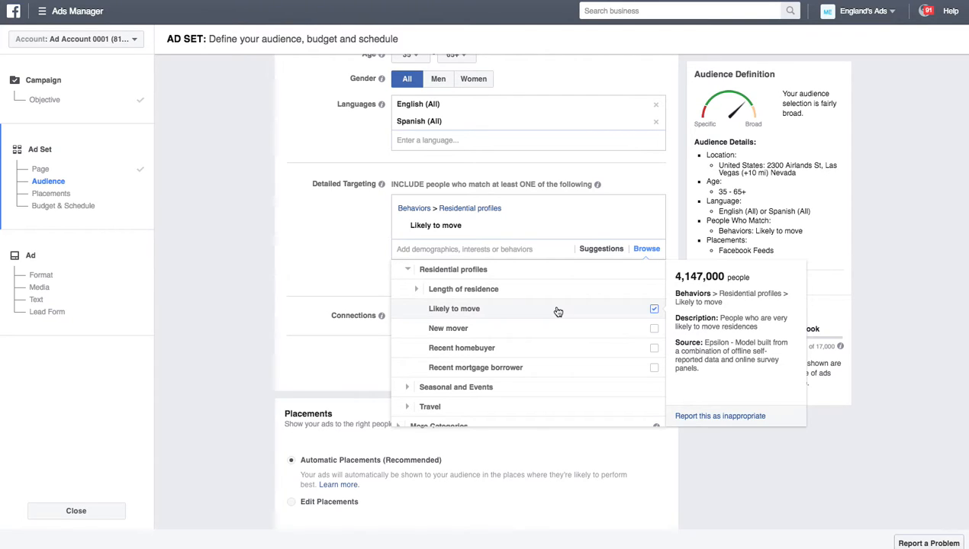
{"action": "left_click", "coordinate": [432, 292]}
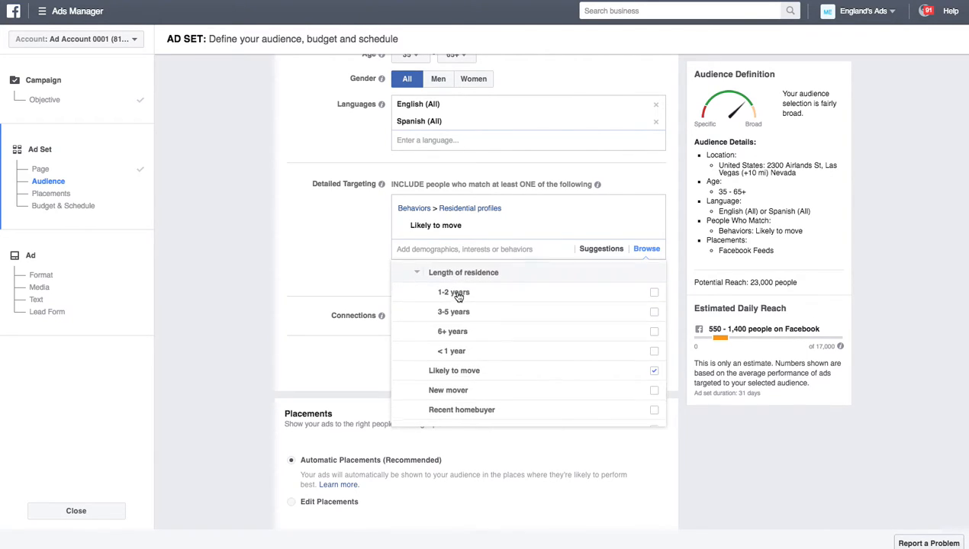
{"action": "left_click", "coordinate": [472, 335]}
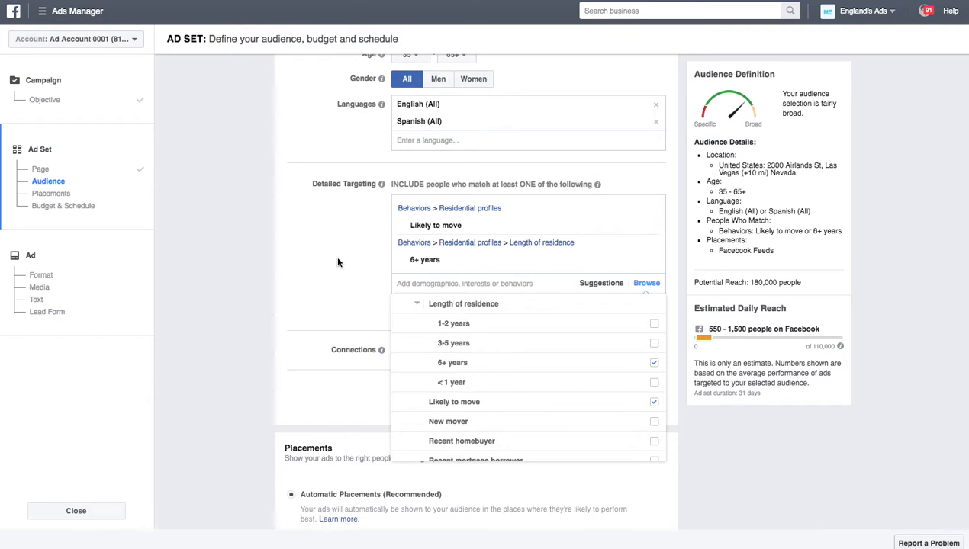
{"action": "left_click", "coordinate": [338, 262]}
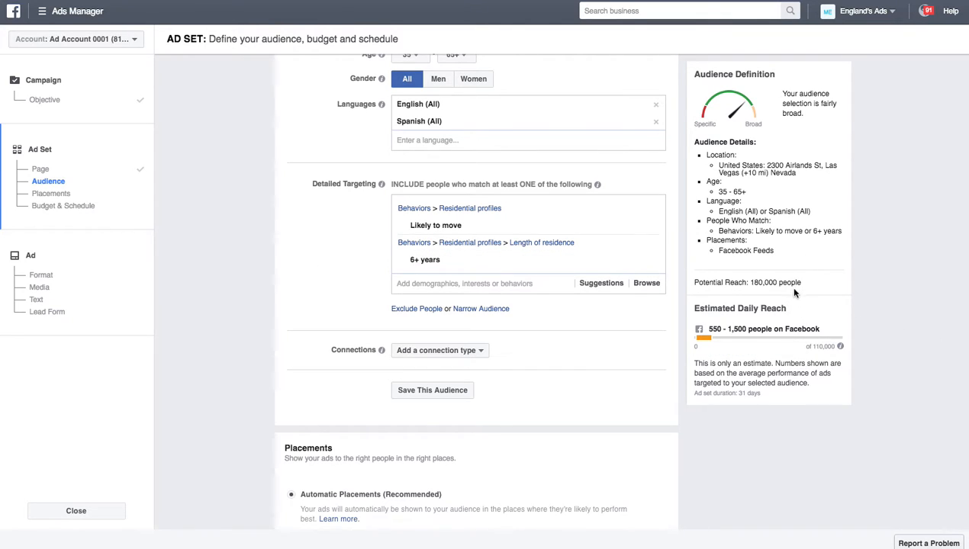
{"action": "left_click_drag", "start_coordinate": [753, 284], "coordinate": [811, 286]}
Step: Add a must-also-match narrowing group to the audience
{"action": "scroll", "coordinate": [327, 311], "scroll_direction": "down", "scroll_amount": 1}
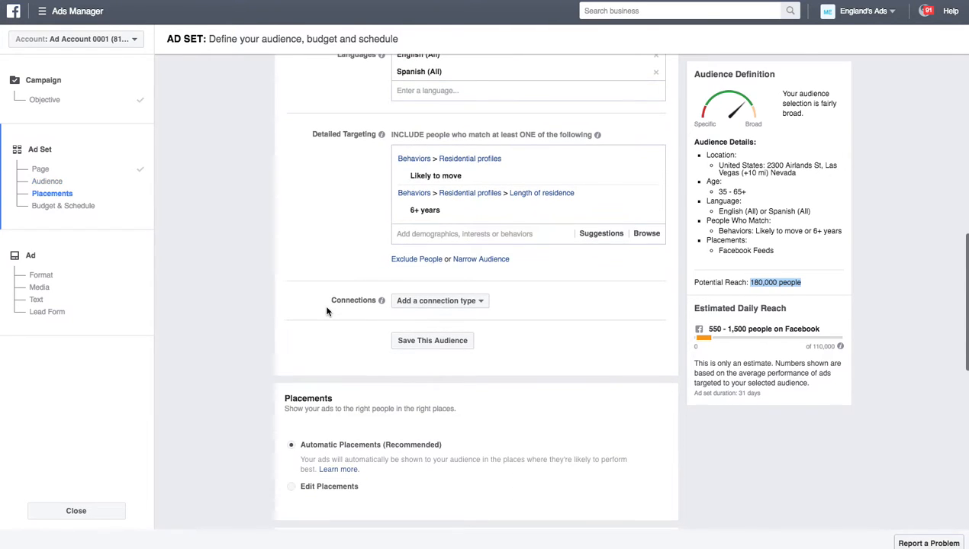
{"action": "left_click", "coordinate": [794, 281]}
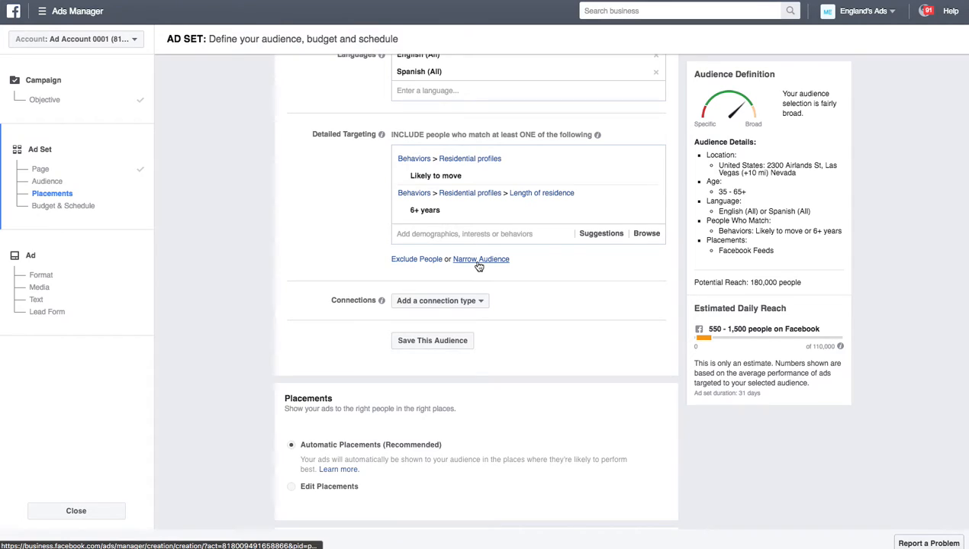
{"action": "mouse_move", "coordinate": [435, 218]}
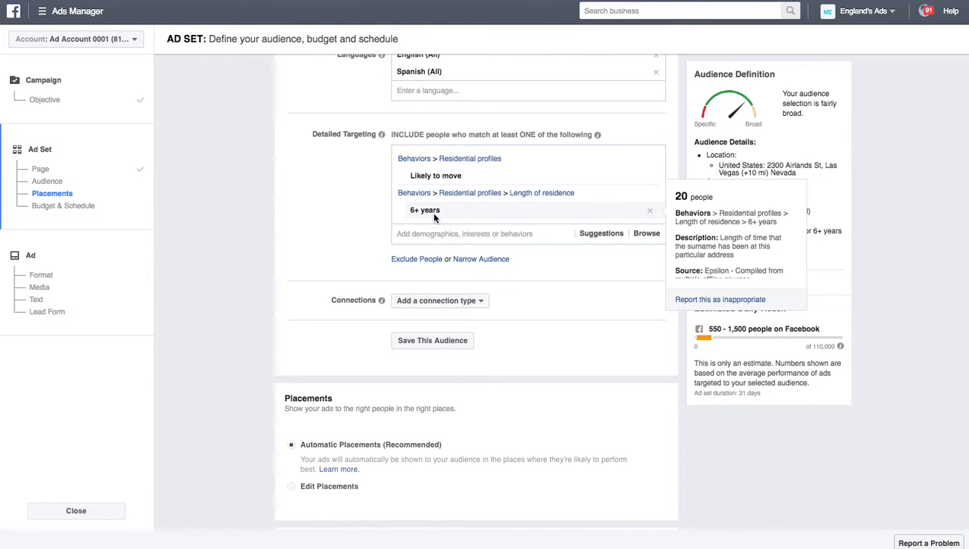
{"action": "left_click", "coordinate": [473, 261]}
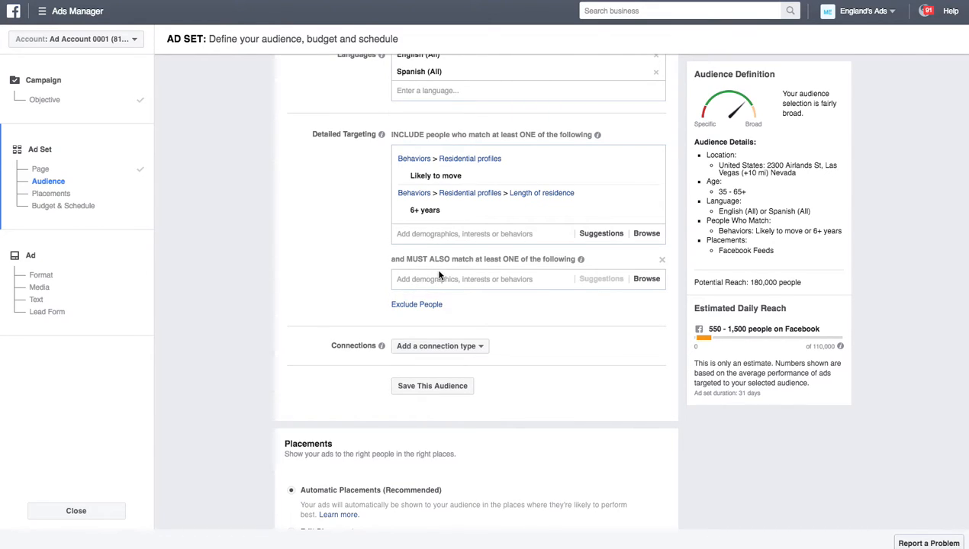
{"action": "left_click", "coordinate": [661, 261]}
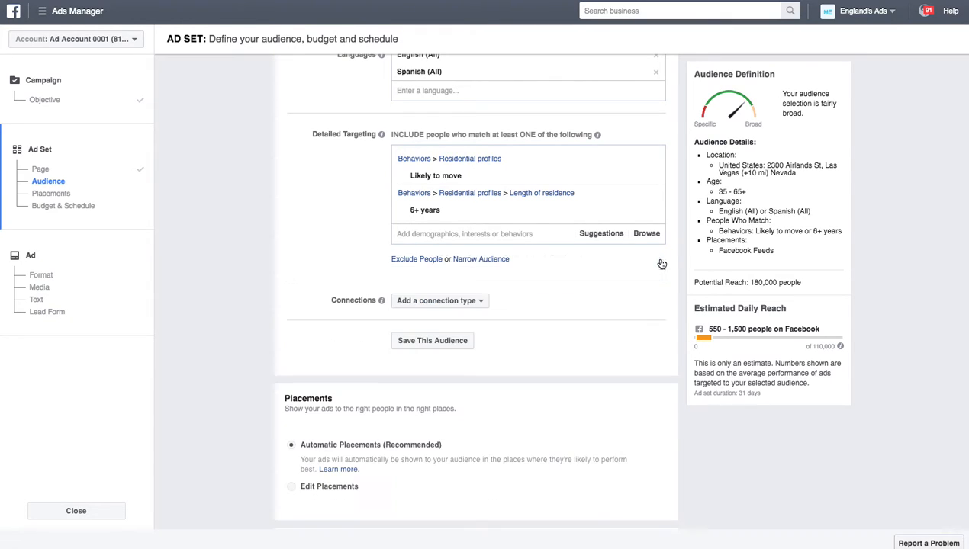
{"action": "left_click", "coordinate": [469, 262]}
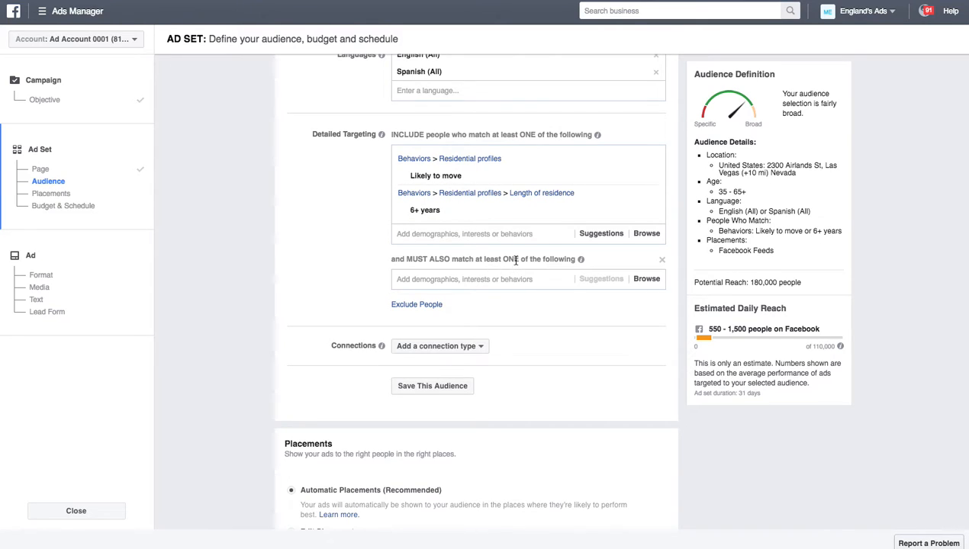
Step: Require Demographics > Financial > Income of $150,000–$250,000, $250,000–$350,000 and $350,000–$500,000
{"action": "left_click", "coordinate": [645, 284]}
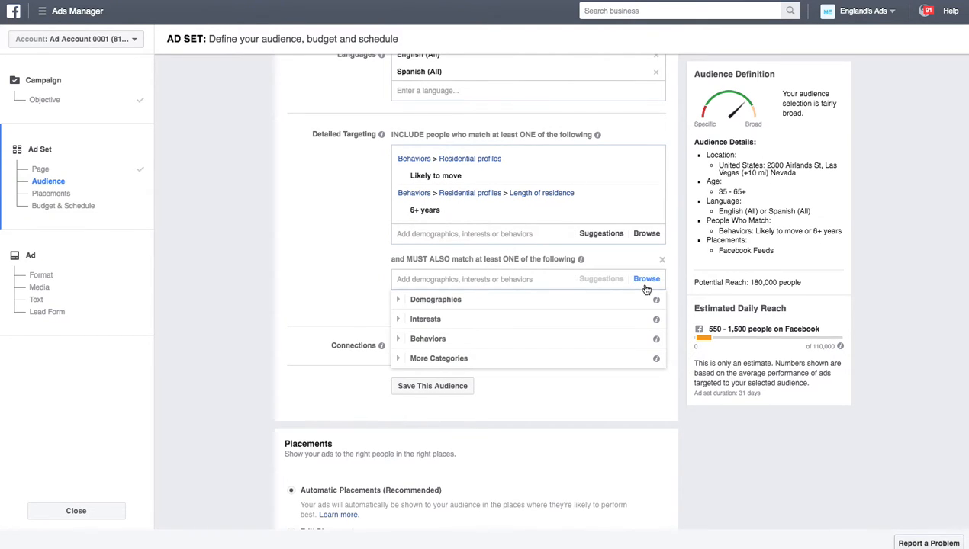
{"action": "left_click", "coordinate": [450, 306]}
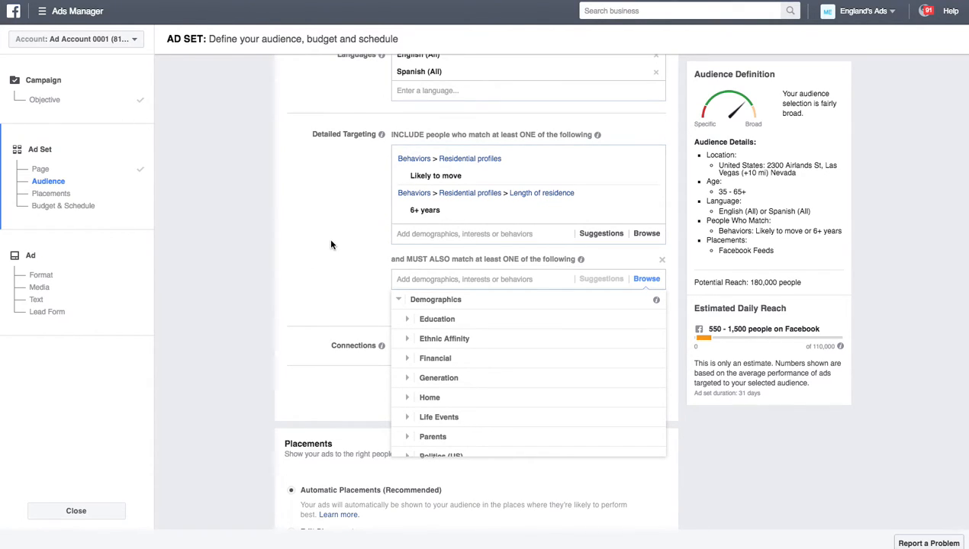
{"action": "mouse_move", "coordinate": [380, 347]}
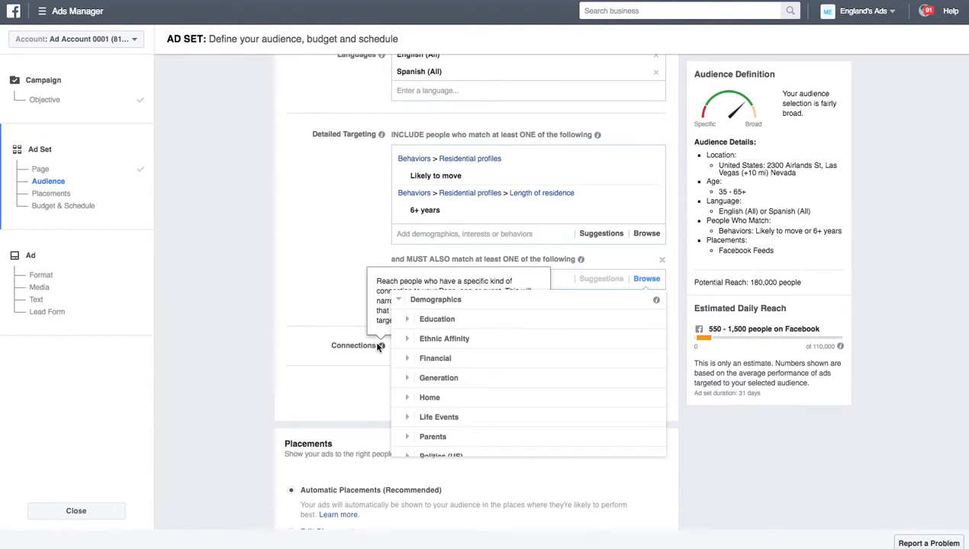
{"action": "left_click", "coordinate": [435, 360]}
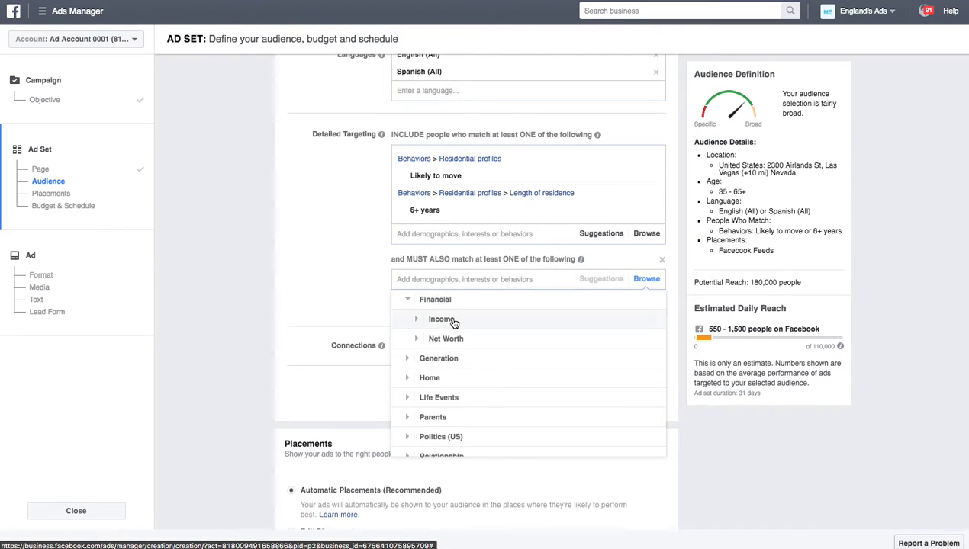
{"action": "left_click", "coordinate": [452, 322]}
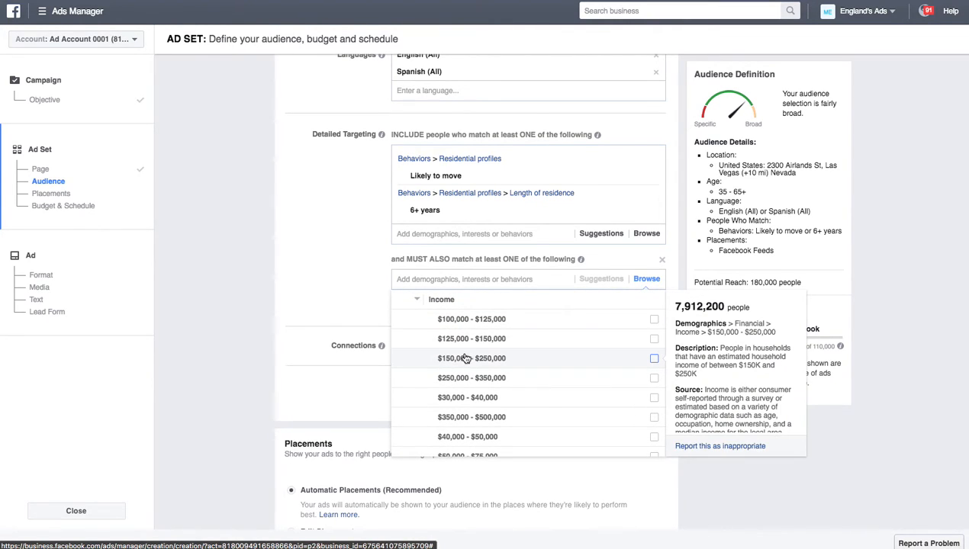
{"action": "left_click", "coordinate": [655, 360]}
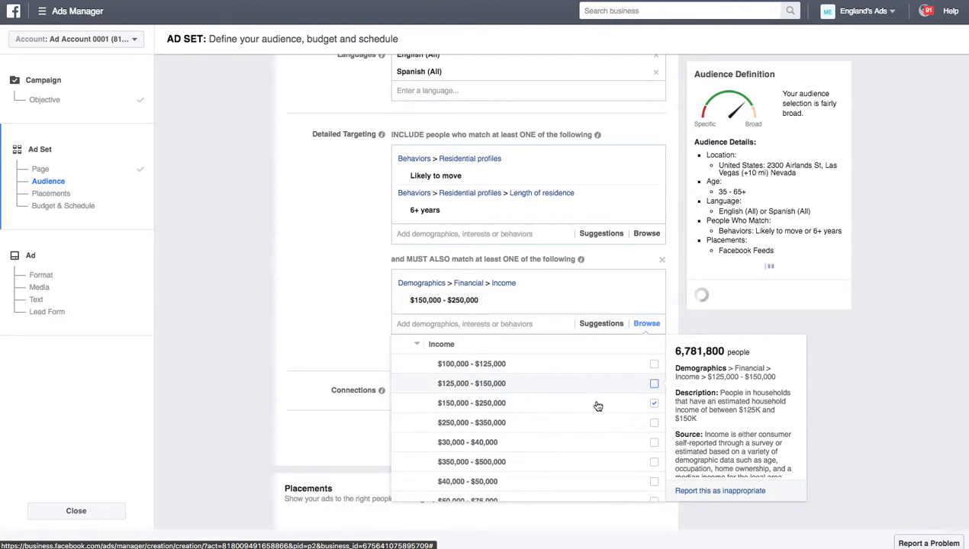
{"action": "left_click", "coordinate": [655, 424]}
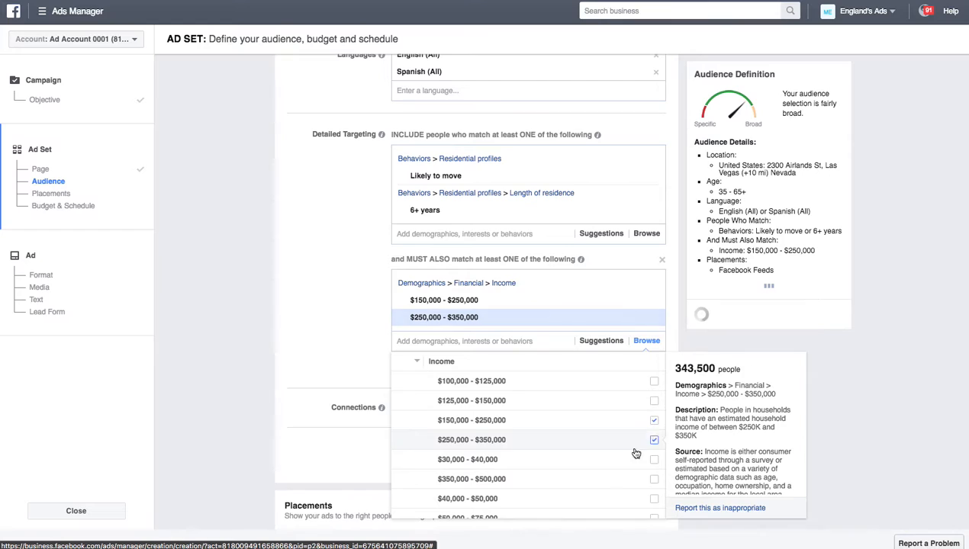
{"action": "left_click", "coordinate": [654, 481]}
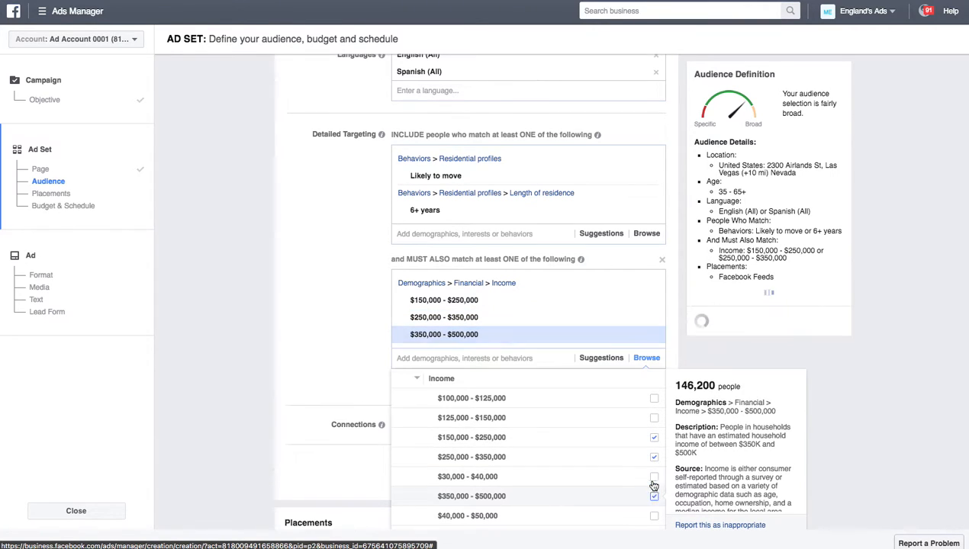
{"action": "left_click", "coordinate": [347, 309]}
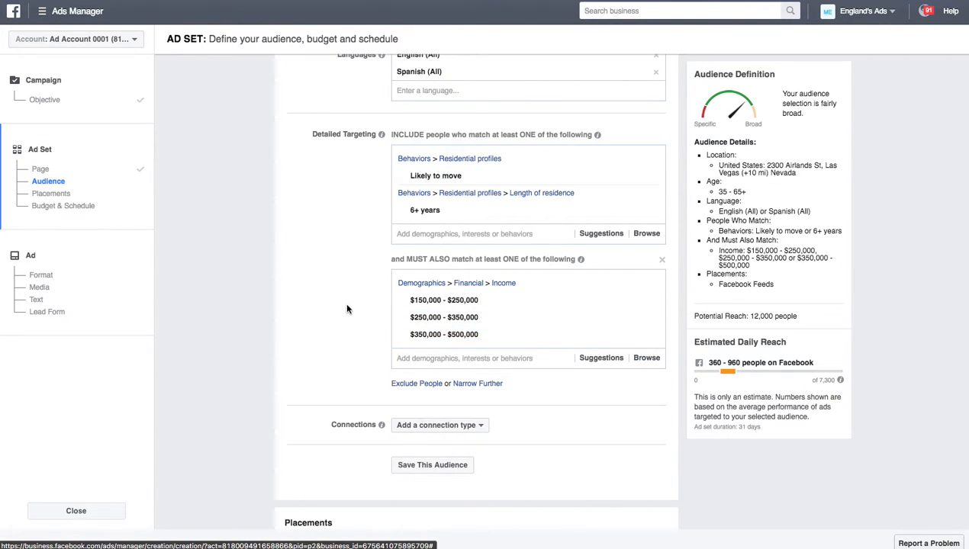
{"action": "scroll", "coordinate": [347, 338], "scroll_direction": "down", "scroll_amount": 2}
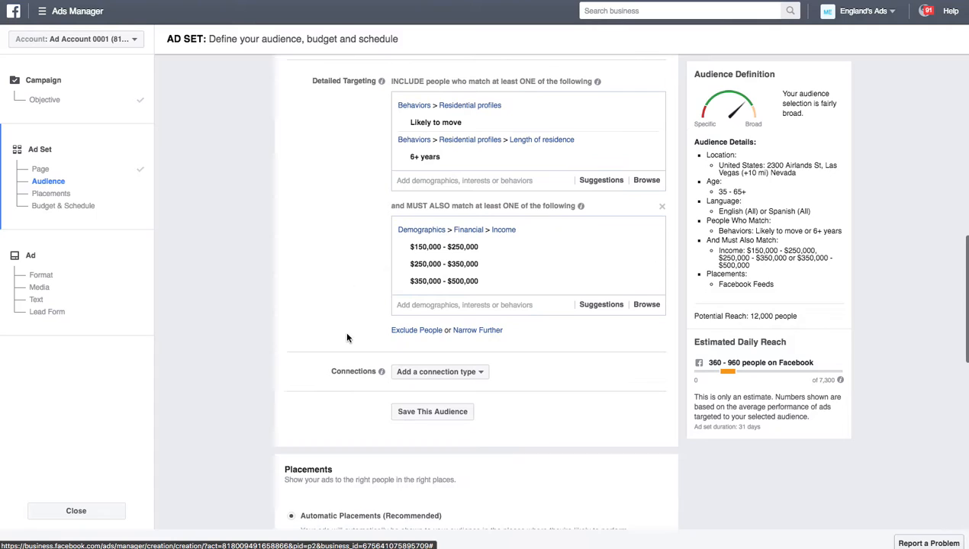
Step: Add Net Worth brackets $500,000–$750,000, $750,000–$1,000,000 and $1,000,000–$2,000,000 to the audience targeting
{"action": "left_click", "coordinate": [647, 306]}
{"action": "left_click", "coordinate": [488, 329]}
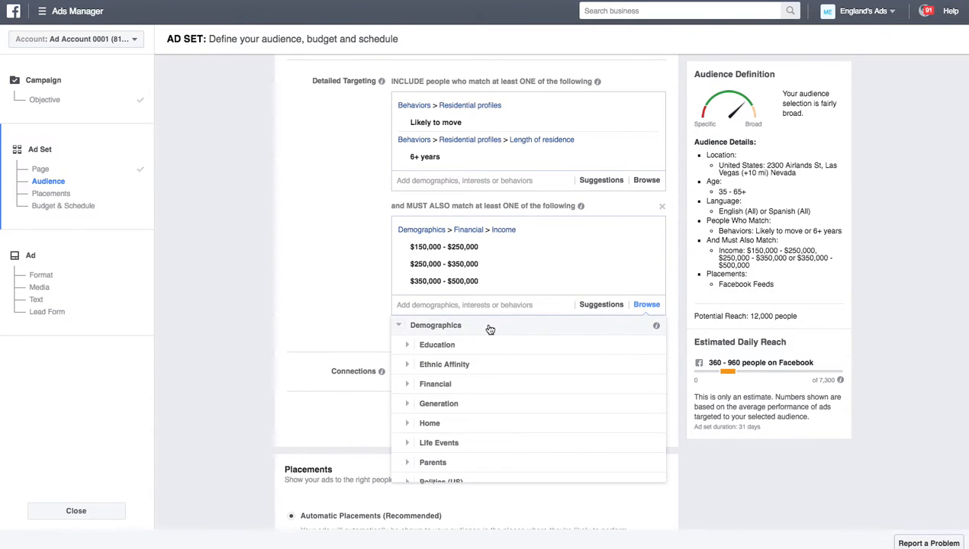
{"action": "scroll", "coordinate": [348, 334], "scroll_direction": "down", "scroll_amount": 1}
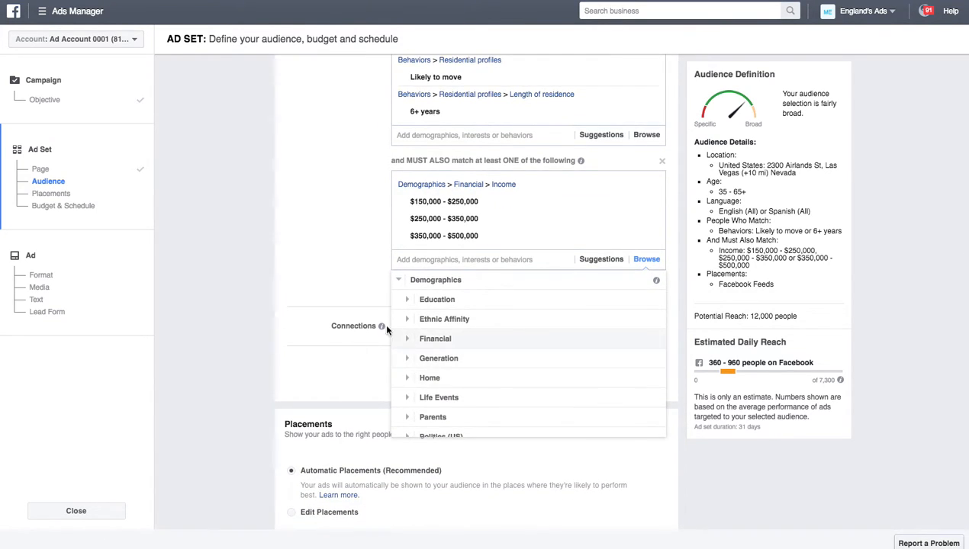
{"action": "left_click", "coordinate": [463, 338]}
{"action": "left_click", "coordinate": [455, 323]}
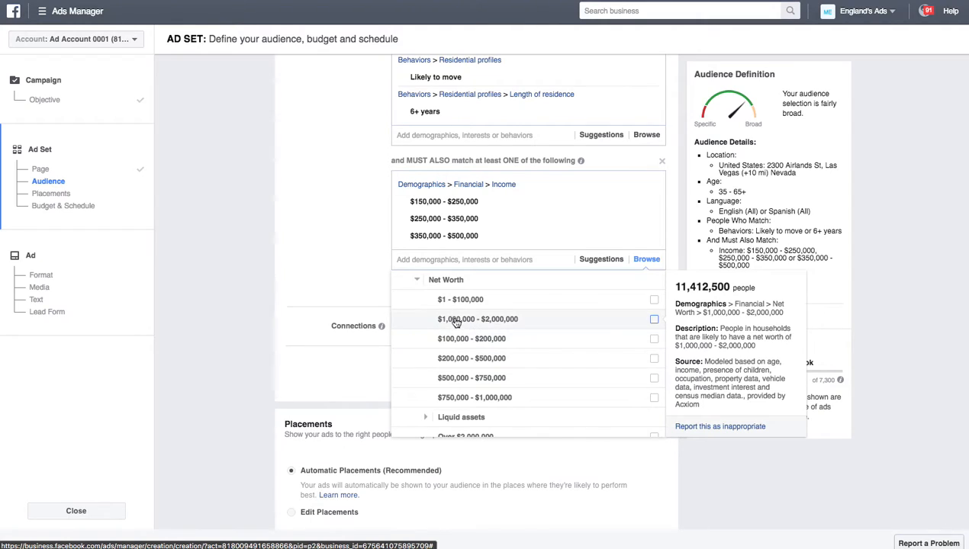
{"action": "left_click", "coordinate": [468, 382]}
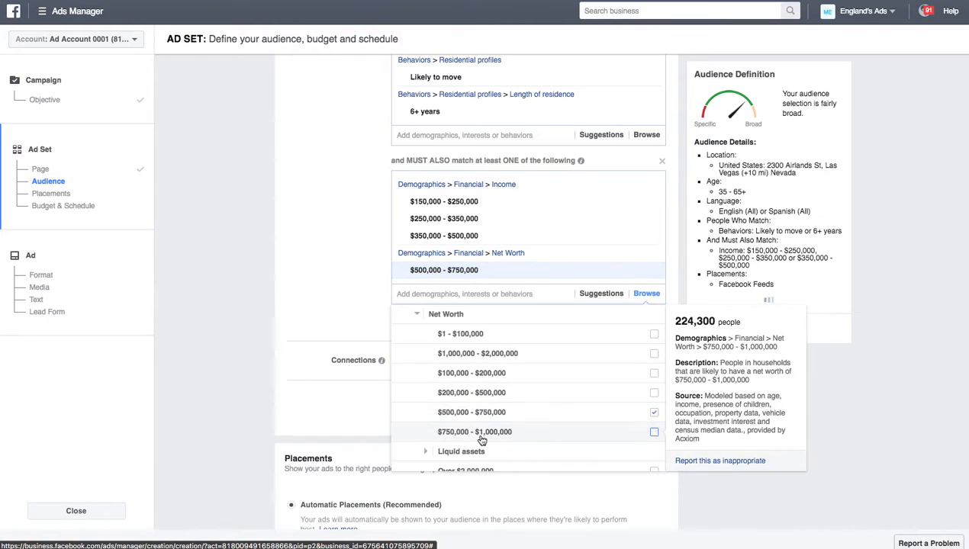
{"action": "left_click", "coordinate": [487, 435]}
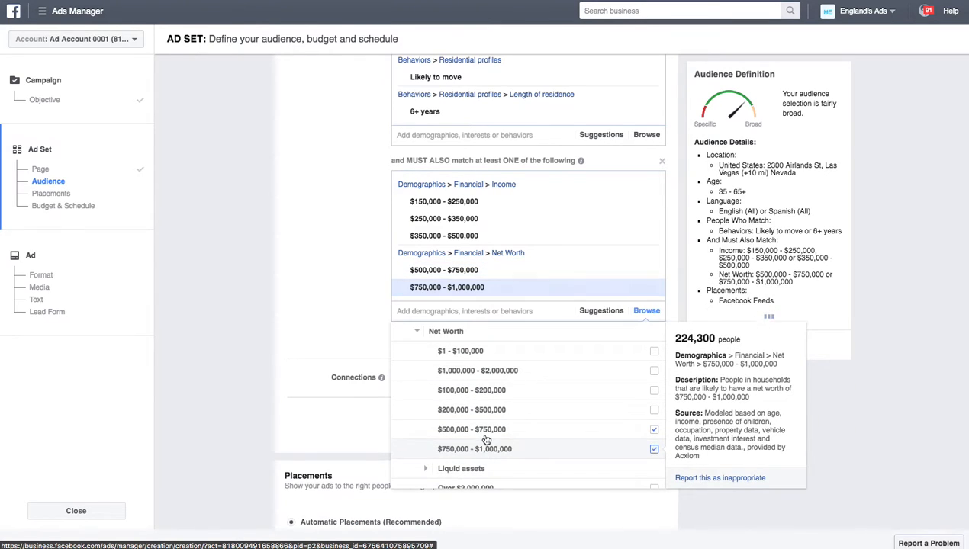
{"action": "left_click", "coordinate": [487, 378]}
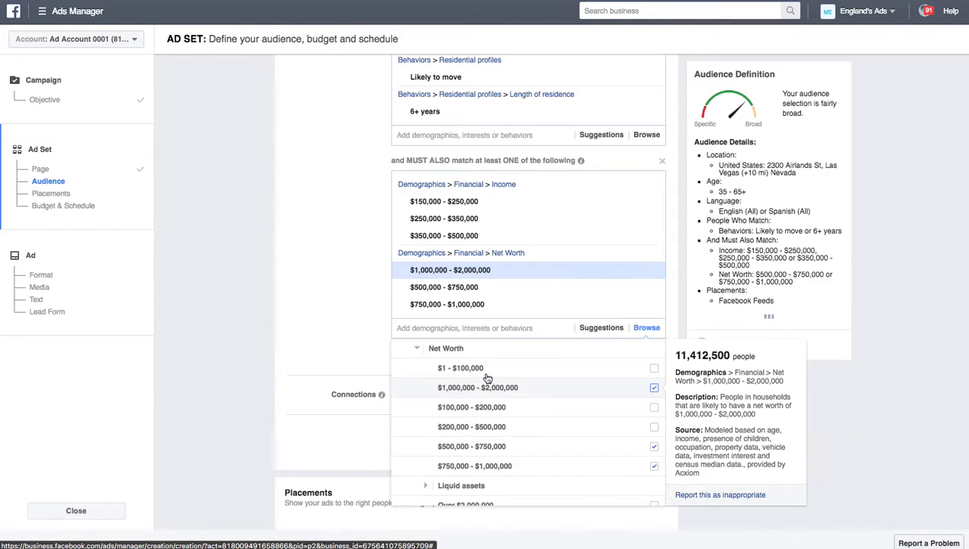
{"action": "left_click", "coordinate": [335, 281]}
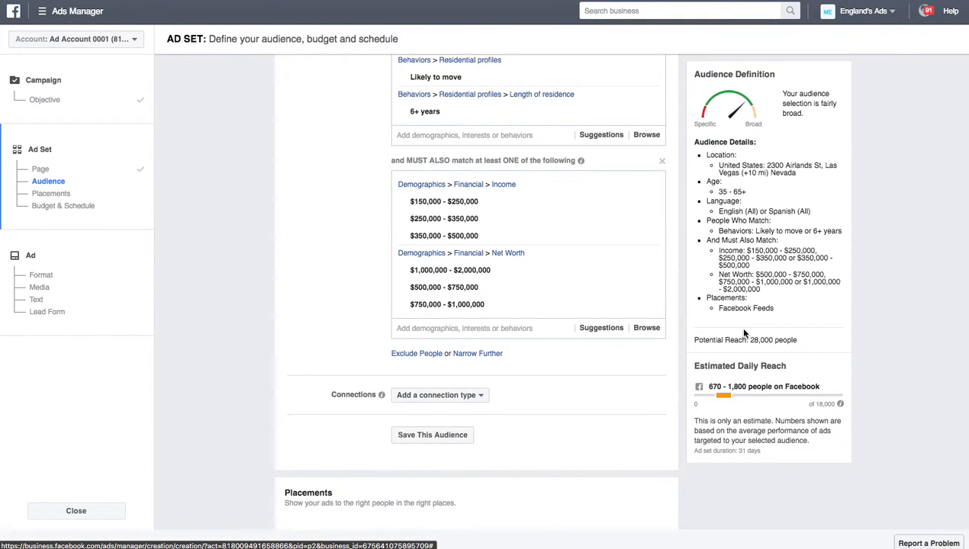
{"action": "scroll", "coordinate": [744, 334], "scroll_direction": "down", "scroll_amount": 2}
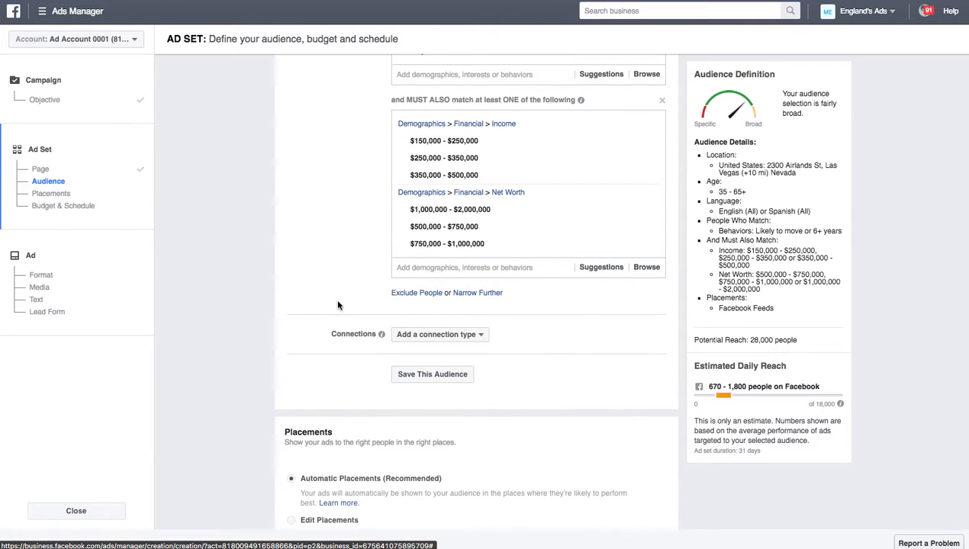
Step: Exclude recent homebuyers and recent mortgage borrowers from the audience
{"action": "left_click", "coordinate": [427, 296]}
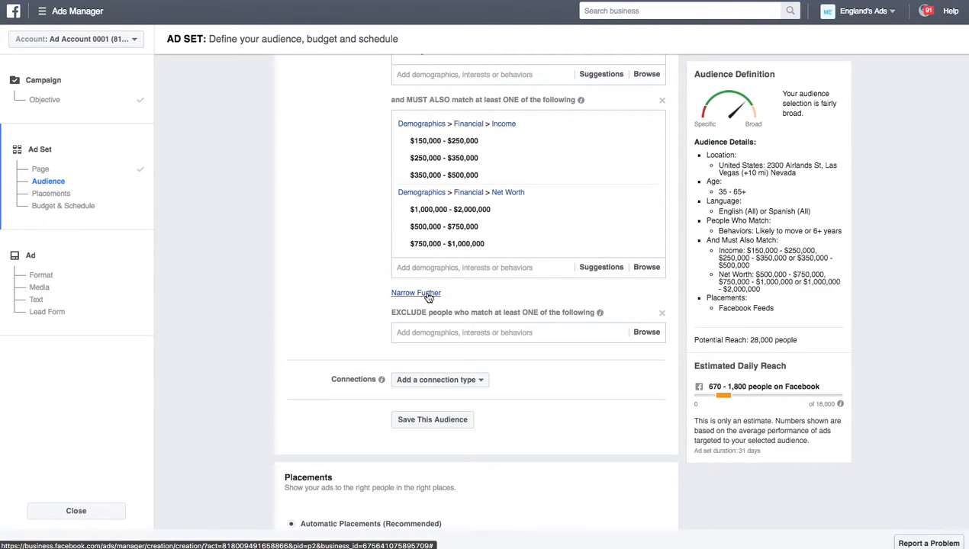
{"action": "left_click", "coordinate": [450, 334]}
{"action": "type", "text": "Recent Home"}
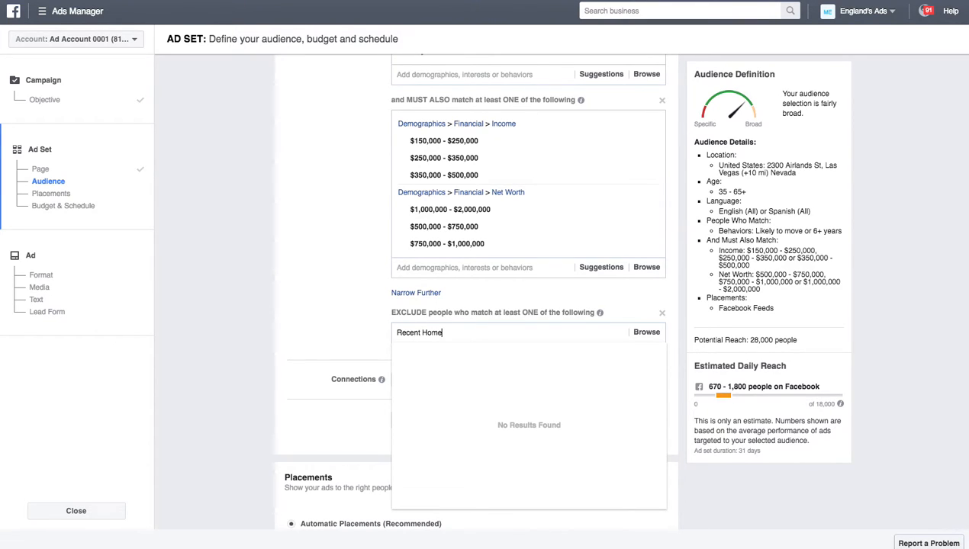
{"action": "left_click", "coordinate": [473, 353]}
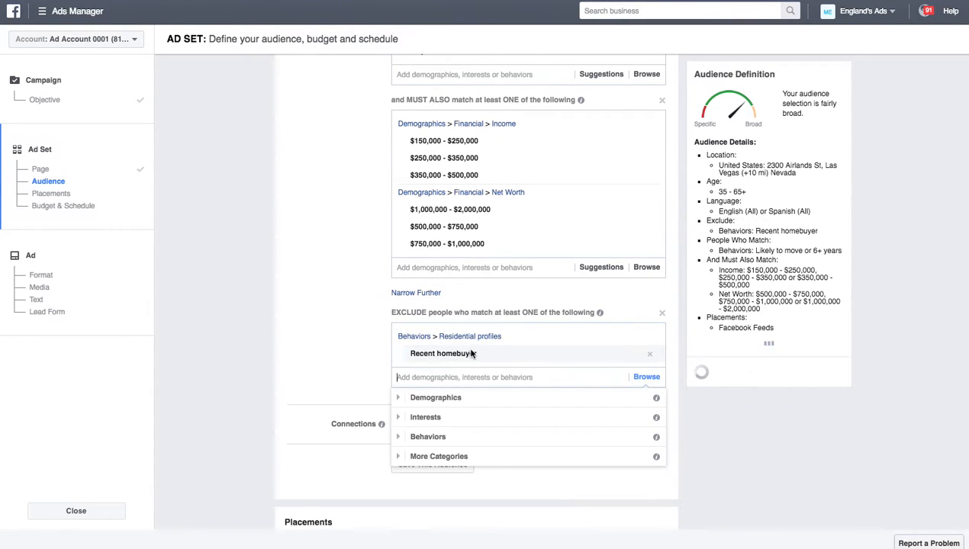
{"action": "type", "text": "Recent mortga"}
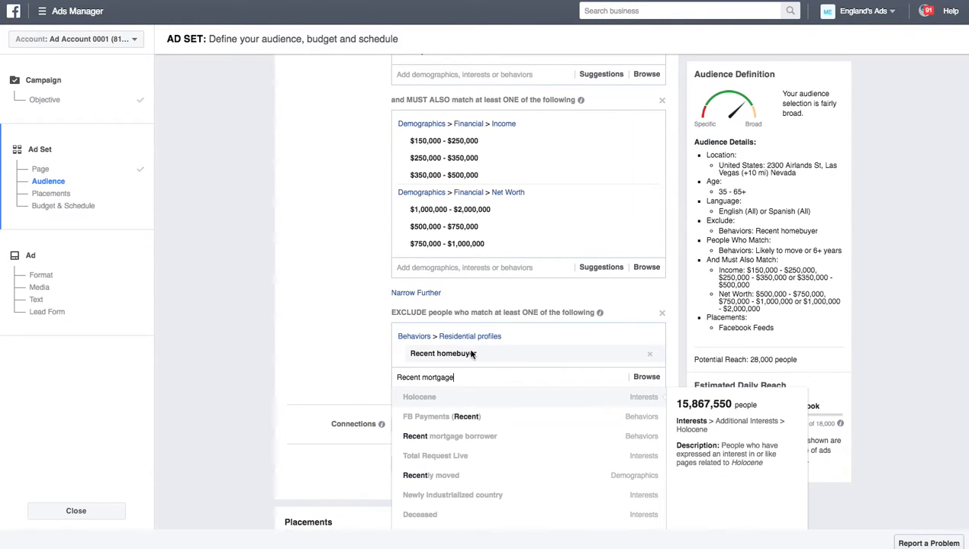
{"action": "type", "text": "ge"}
{"action": "left_click", "coordinate": [466, 403]}
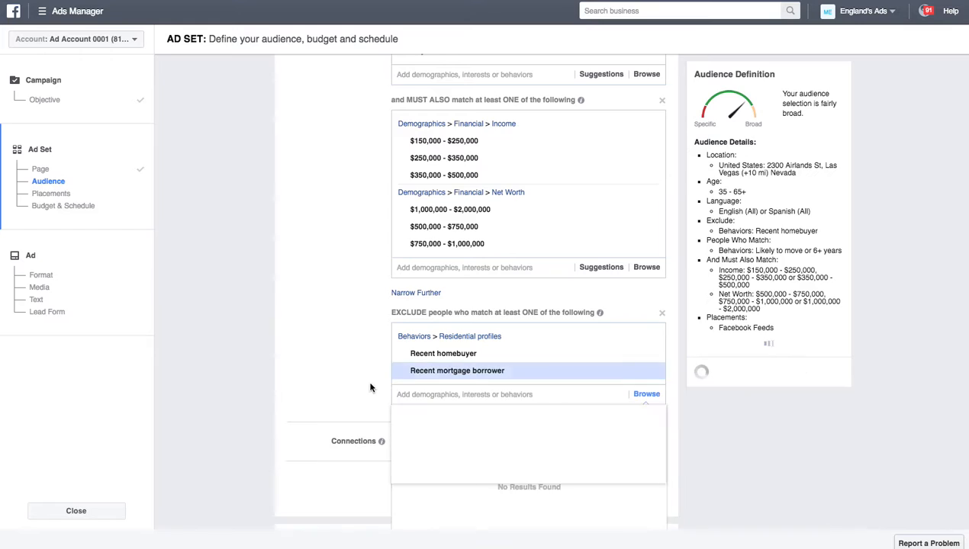
Step: Exclude the Real Estate Agent and Licensed Real Estate Broker job titles
{"action": "type", "text": "Real"}
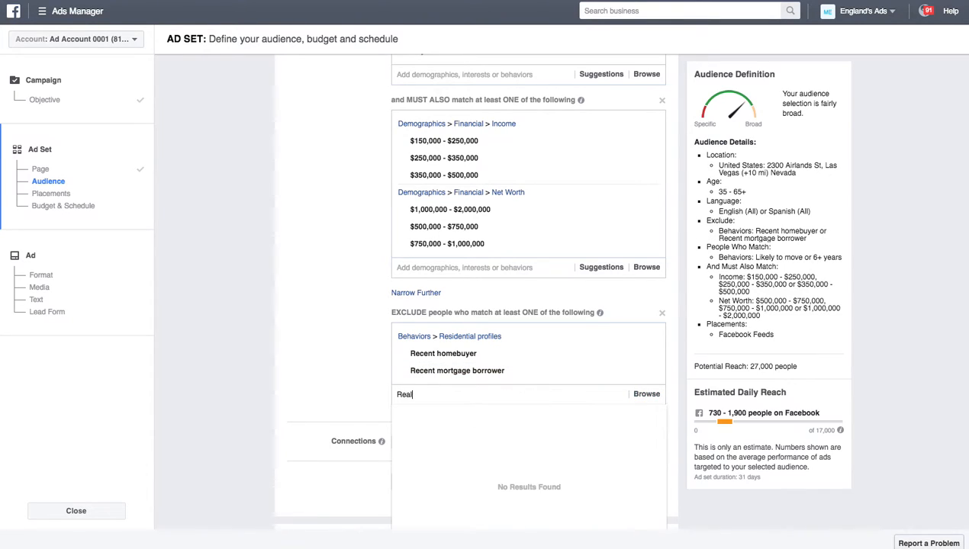
{"action": "type", "text": " Estate Agent"}
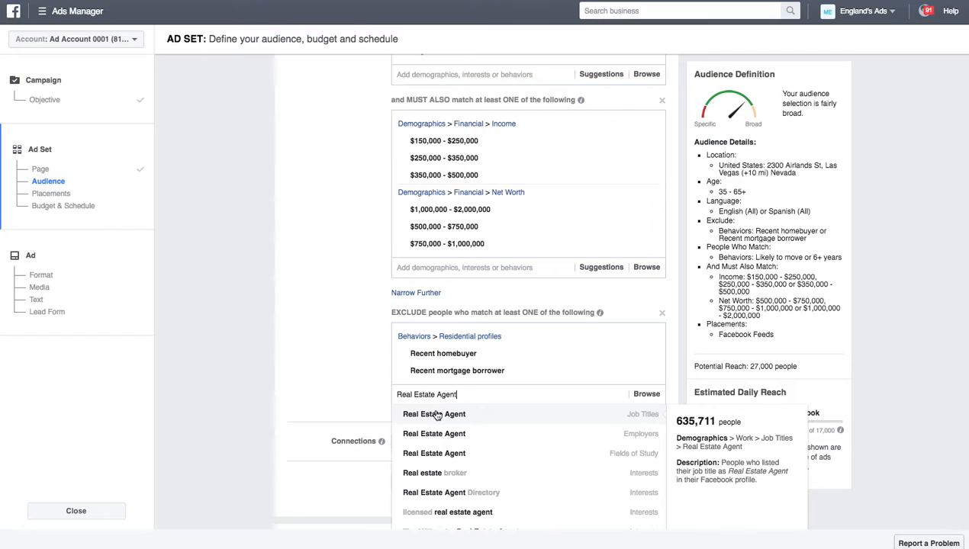
{"action": "left_click", "coordinate": [438, 414]}
{"action": "type", "text": "R"}
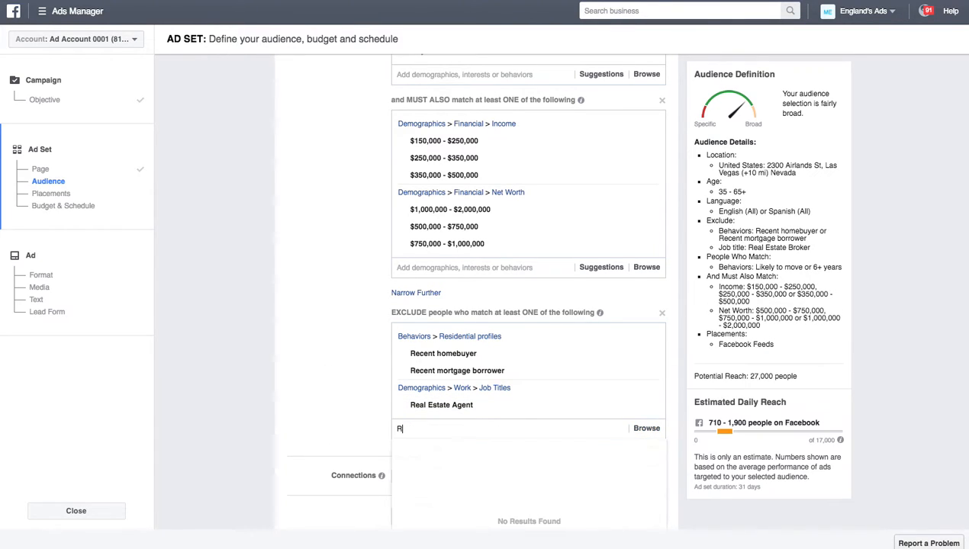
{"action": "type", "text": "eal Estate"}
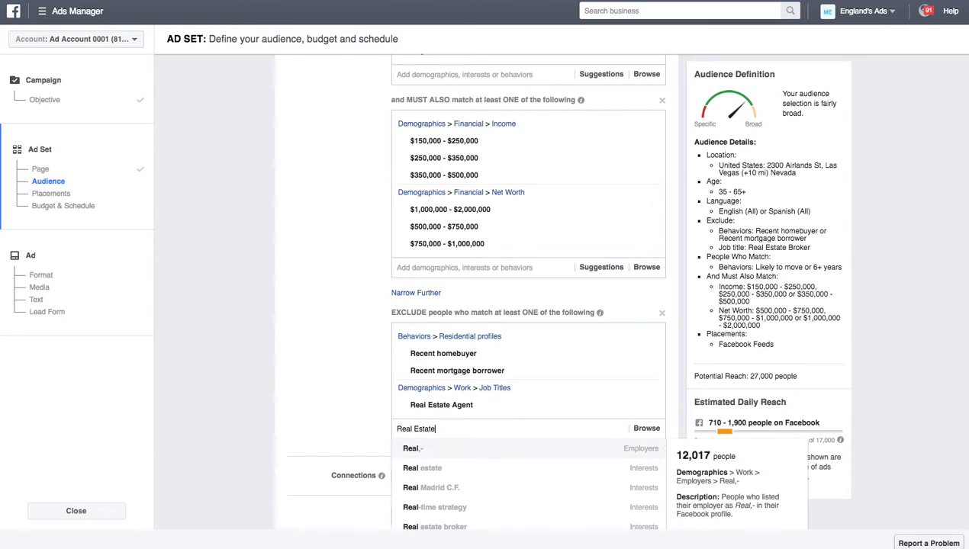
{"action": "type", "text": " Broker"}
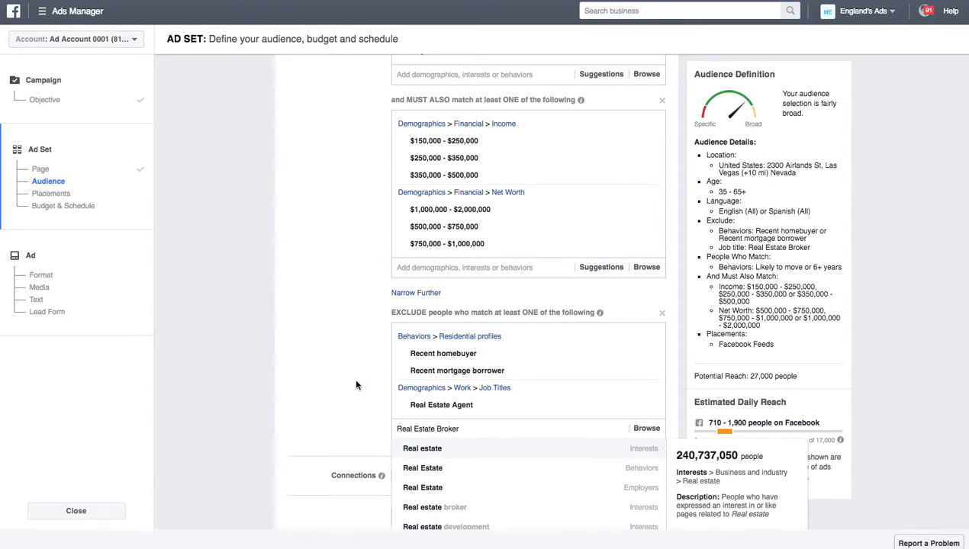
{"action": "scroll", "coordinate": [600, 482], "scroll_direction": "down", "scroll_amount": 2}
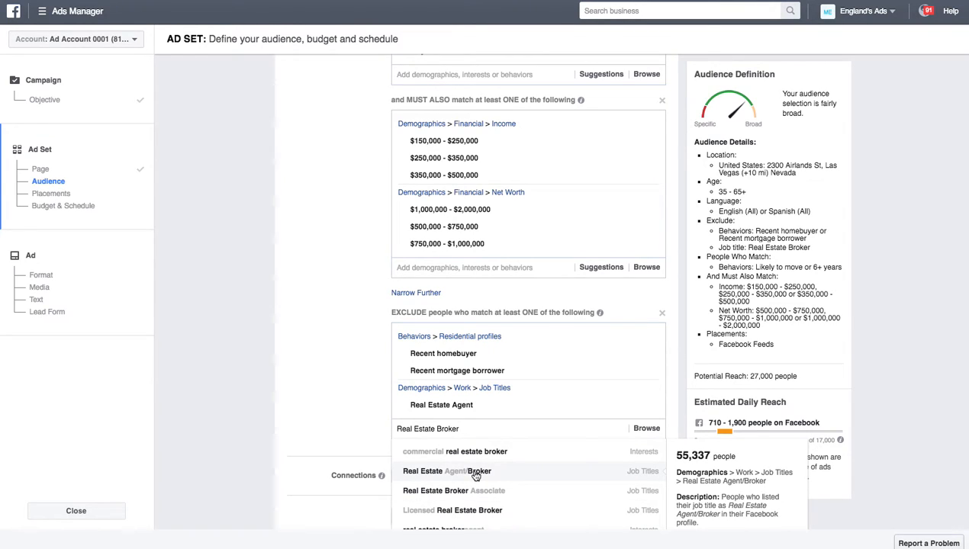
{"action": "left_click", "coordinate": [463, 509]}
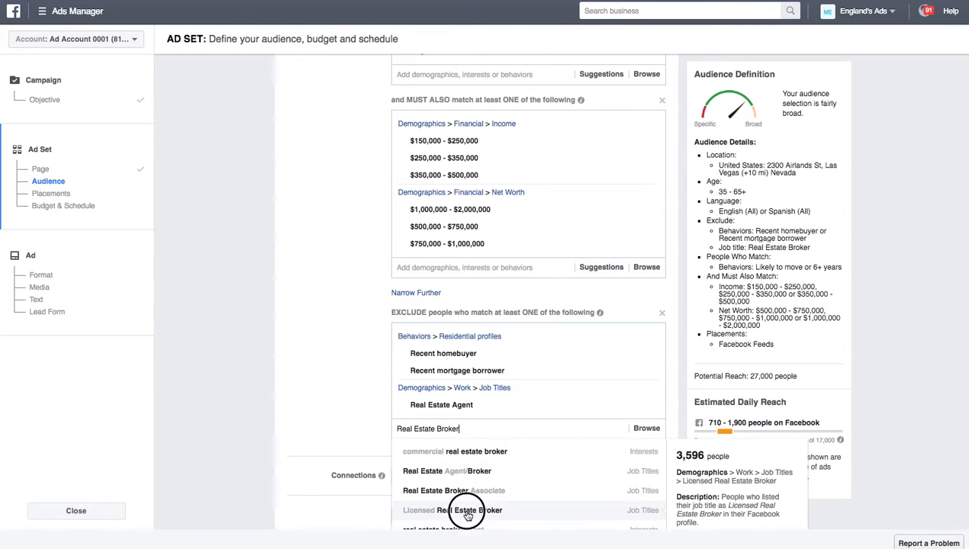
{"action": "left_click", "coordinate": [331, 428]}
Step: Switch to Edit Placements and expand Facebook to show its Feeds and Right Column placements
{"action": "scroll", "coordinate": [331, 428], "scroll_direction": "down", "scroll_amount": 3}
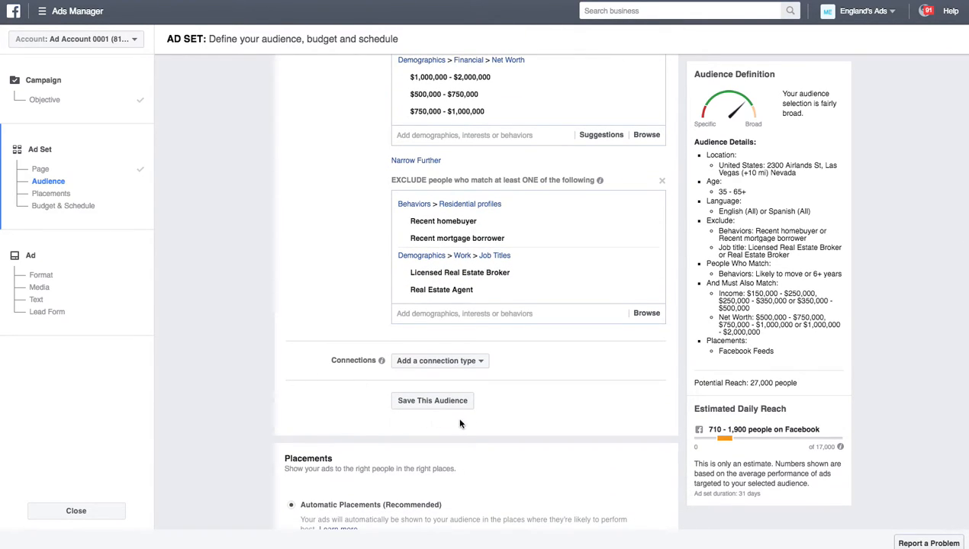
{"action": "scroll", "coordinate": [362, 407], "scroll_direction": "down", "scroll_amount": 3}
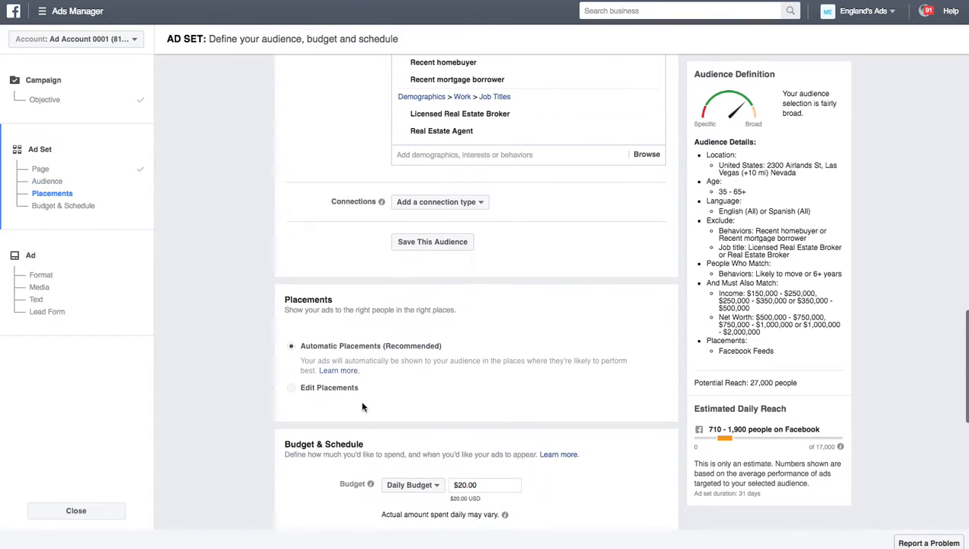
{"action": "left_click", "coordinate": [291, 392]}
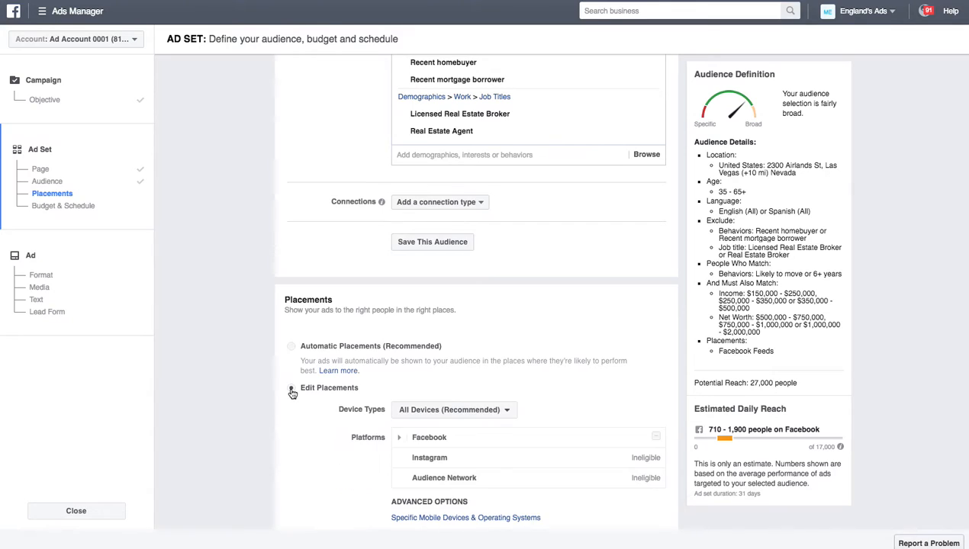
{"action": "scroll", "coordinate": [337, 446], "scroll_direction": "down", "scroll_amount": 2}
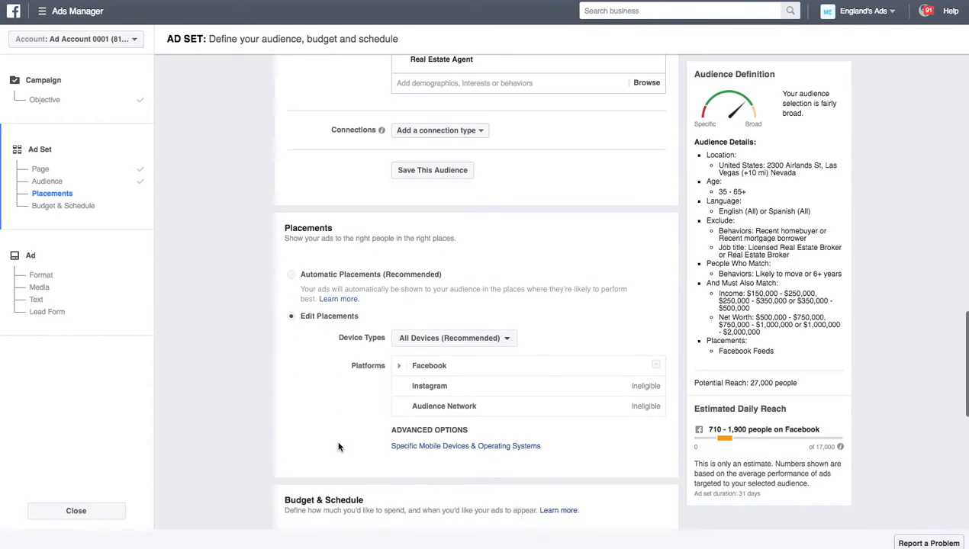
{"action": "left_click", "coordinate": [400, 367]}
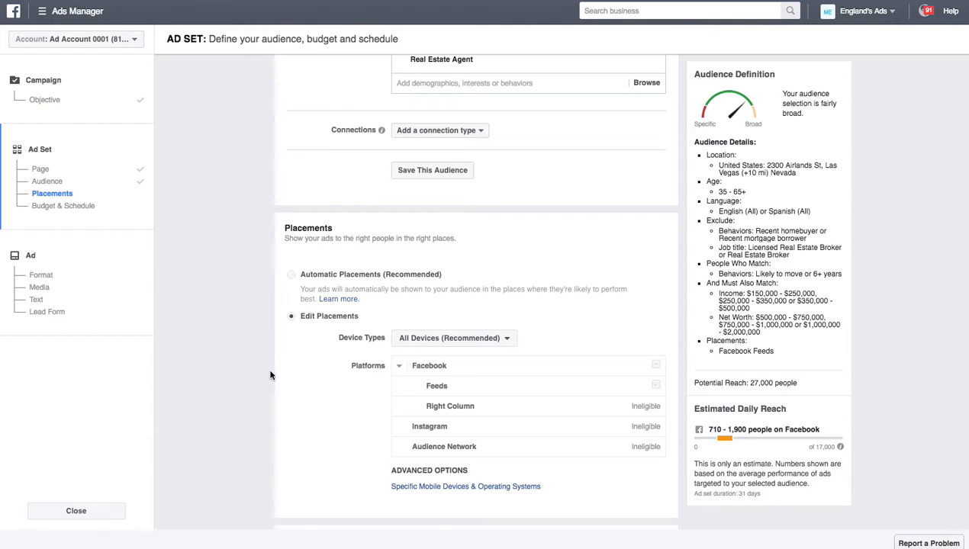
{"action": "scroll", "coordinate": [305, 393], "scroll_direction": "down", "scroll_amount": 3}
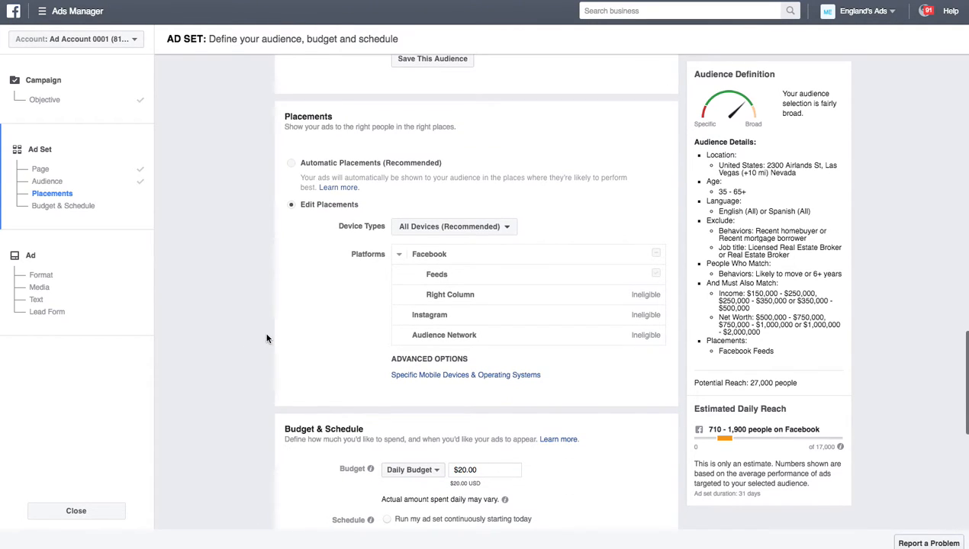
{"action": "scroll", "coordinate": [267, 338], "scroll_direction": "down", "scroll_amount": 4}
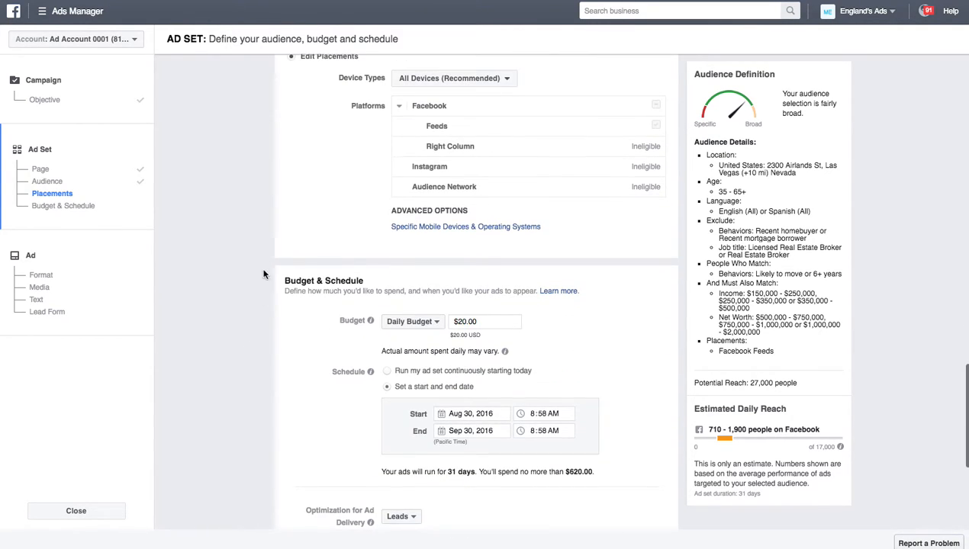
Step: Lower the daily budget from $20.00 to $10.00
{"action": "scroll", "coordinate": [258, 286], "scroll_direction": "down", "scroll_amount": 2}
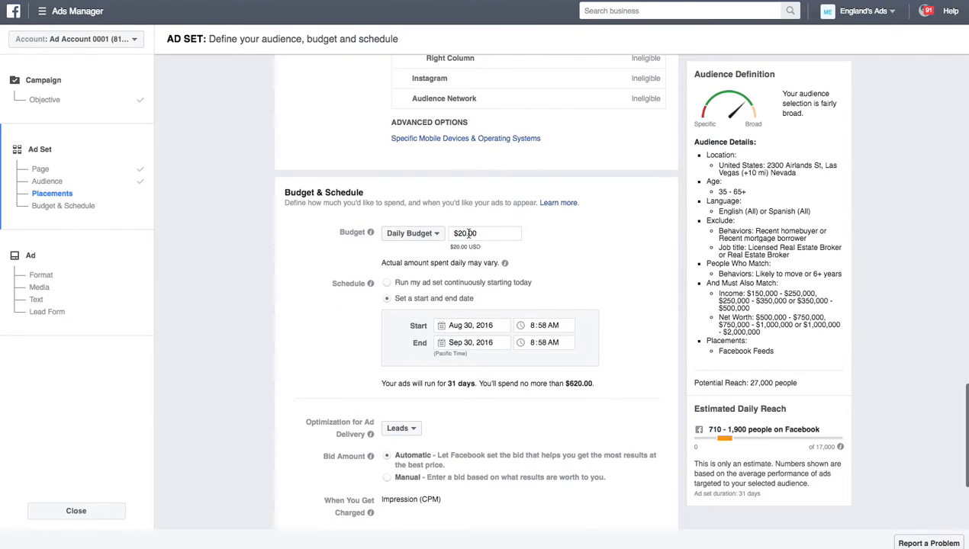
{"action": "left_click", "coordinate": [461, 234]}
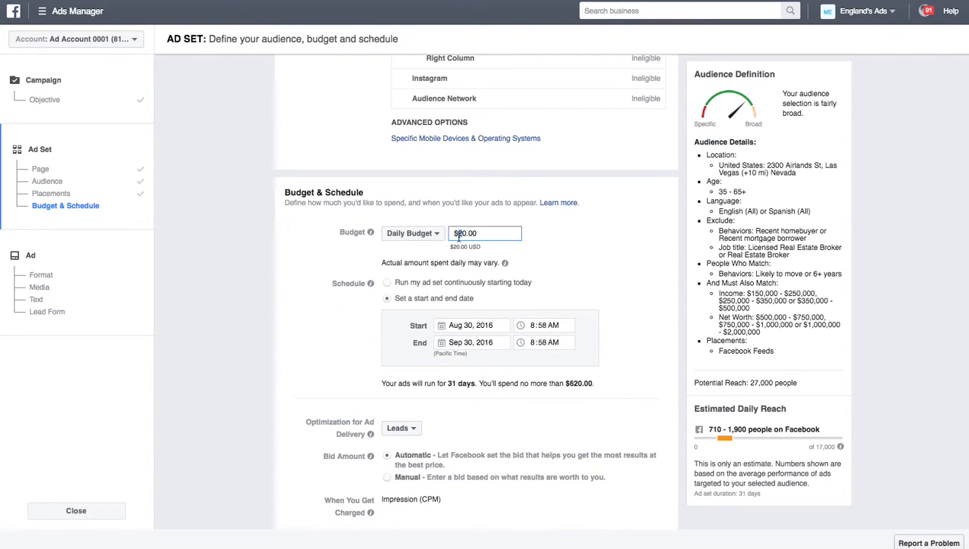
{"action": "key", "text": "Delete"}
{"action": "type", "text": "1"}
Step: Set the ad set's end date to September 9, 2016
{"action": "left_click", "coordinate": [471, 344]}
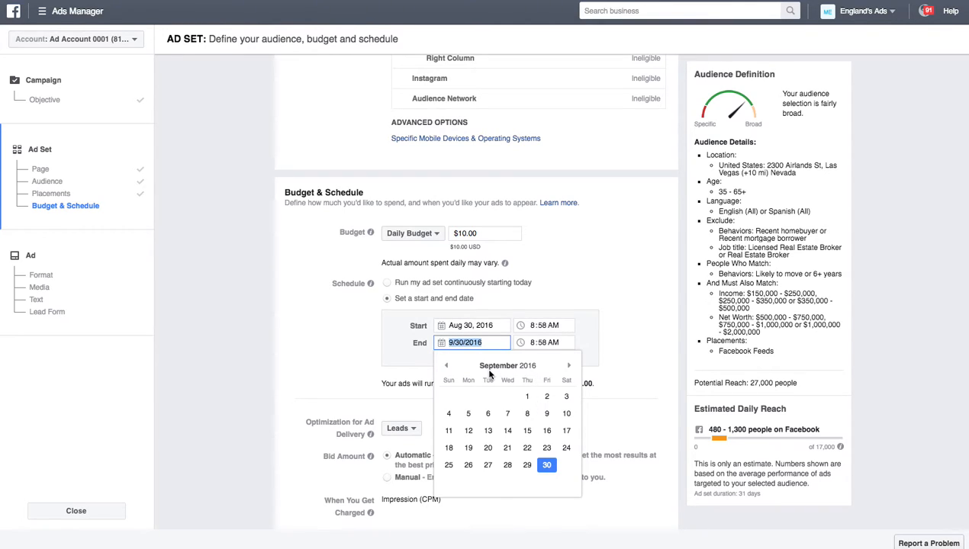
{"action": "left_click", "coordinate": [527, 413]}
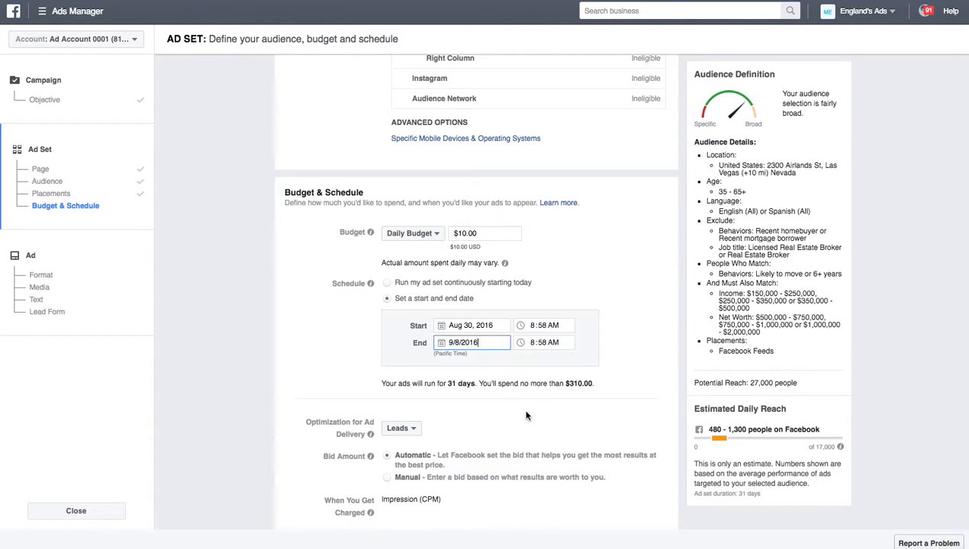
{"action": "left_click", "coordinate": [476, 342]}
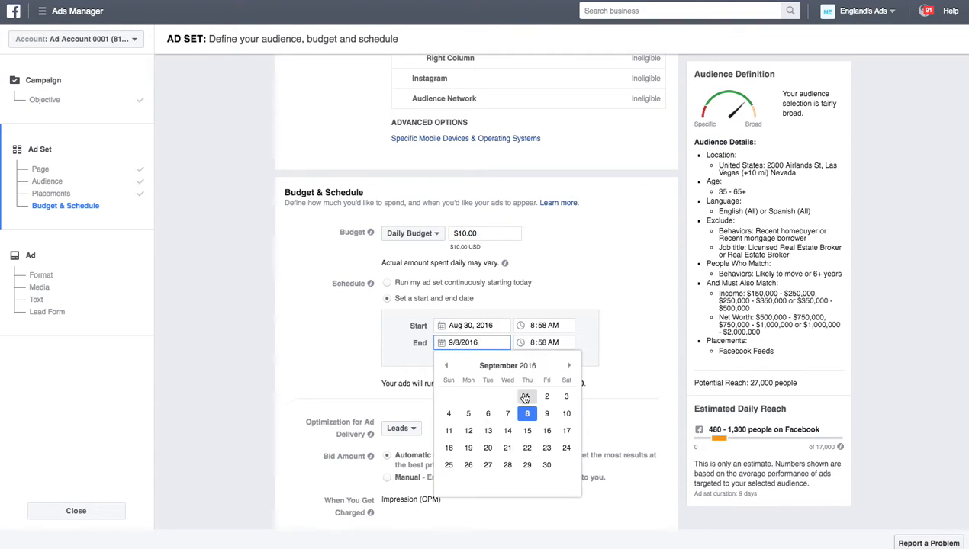
{"action": "left_click", "coordinate": [547, 413]}
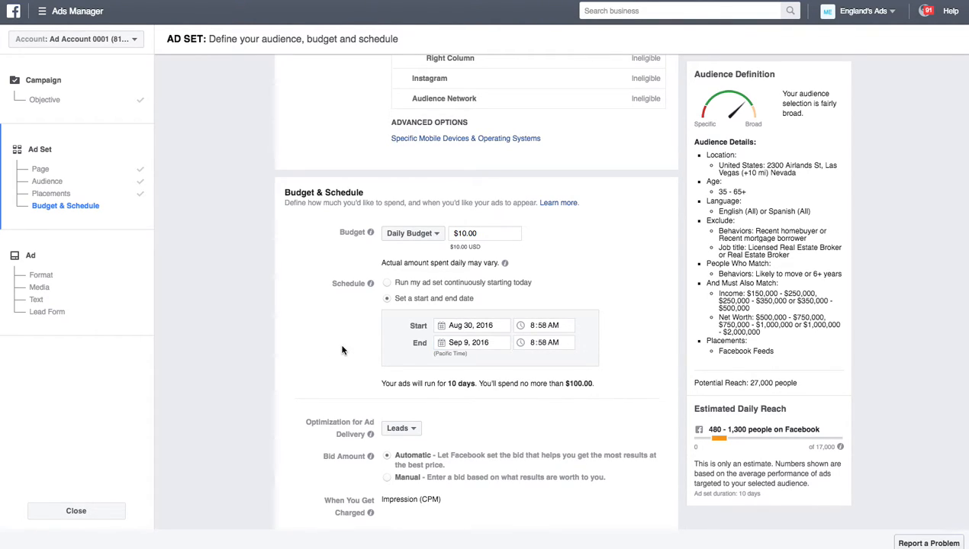
Step: Complete the ad set and continue to the Ad step
{"action": "scroll", "coordinate": [342, 350], "scroll_direction": "down", "scroll_amount": 3}
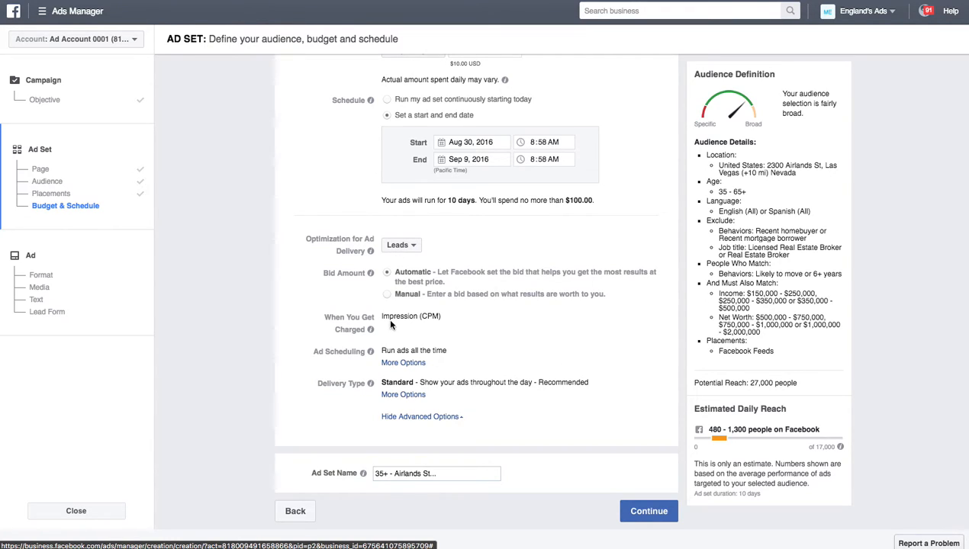
{"action": "left_click", "coordinate": [650, 513]}
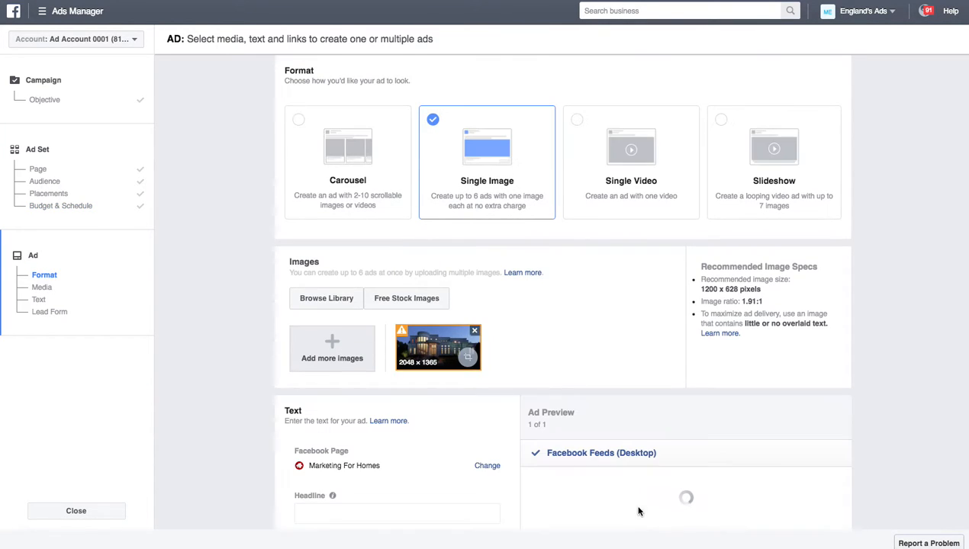
Step: Delete the uploaded house photo and change the ad format from Single Image to Slideshow
{"action": "left_click", "coordinate": [476, 334]}
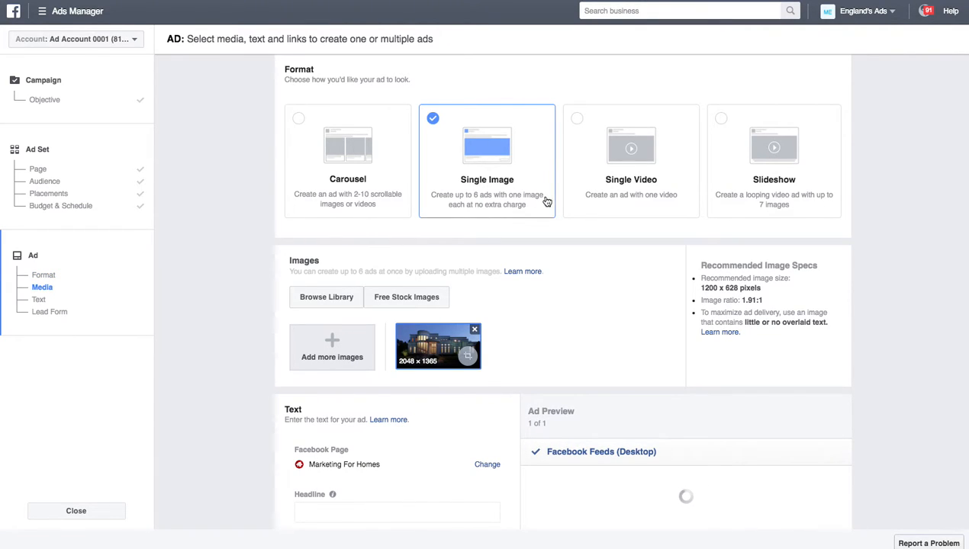
{"action": "left_click", "coordinate": [755, 199]}
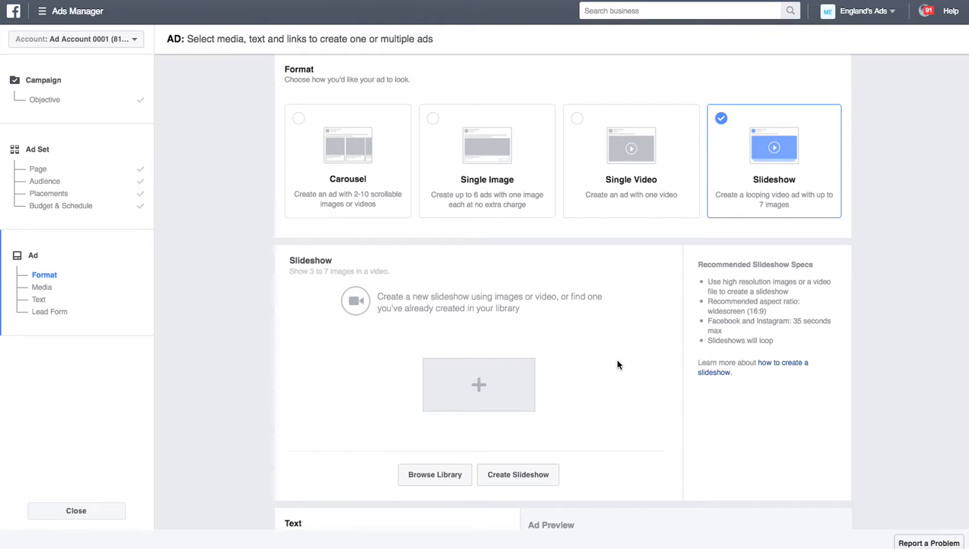
{"action": "scroll", "coordinate": [618, 365], "scroll_direction": "down", "scroll_amount": 2}
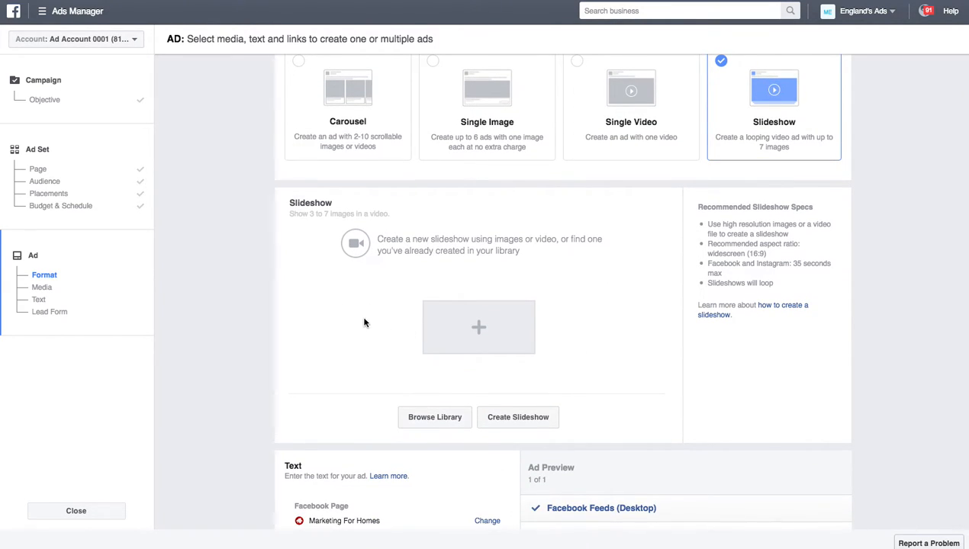
{"action": "scroll", "coordinate": [363, 322], "scroll_direction": "down", "scroll_amount": 2}
{"action": "scroll", "coordinate": [556, 166], "scroll_direction": "up", "scroll_amount": 3}
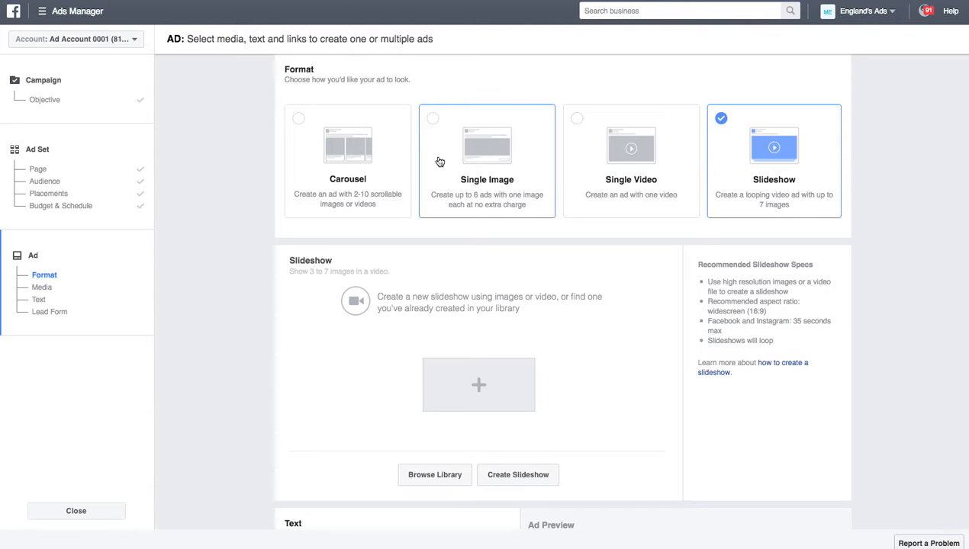
{"action": "scroll", "coordinate": [333, 363], "scroll_direction": "down", "scroll_amount": 3}
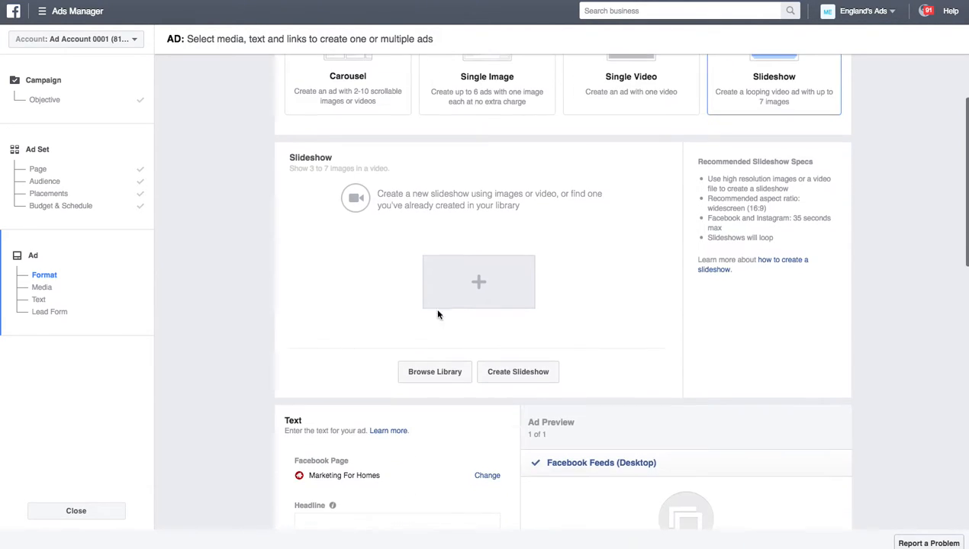
Step: Create a slideshow with 3-second image duration, Fade transition and Music set to None
{"action": "left_click", "coordinate": [483, 289]}
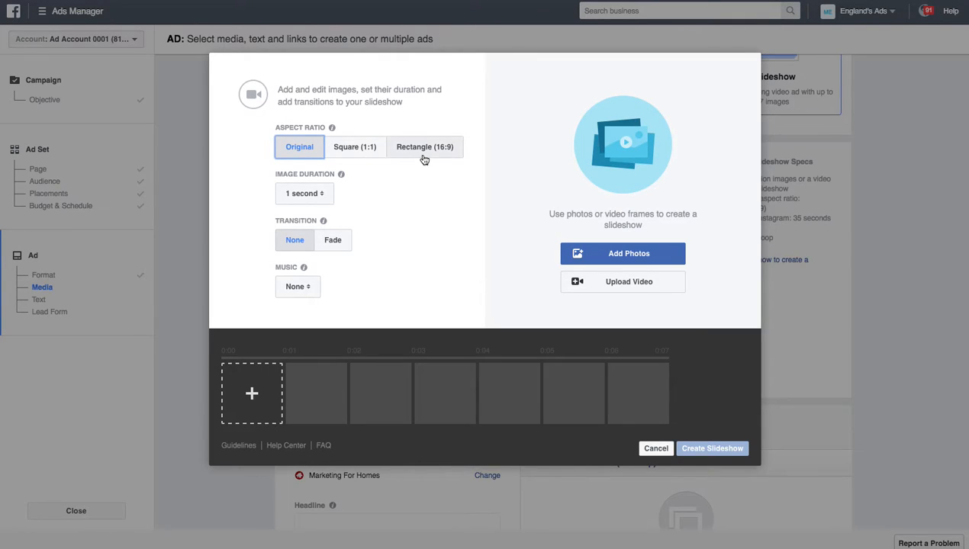
{"action": "left_click", "coordinate": [320, 194]}
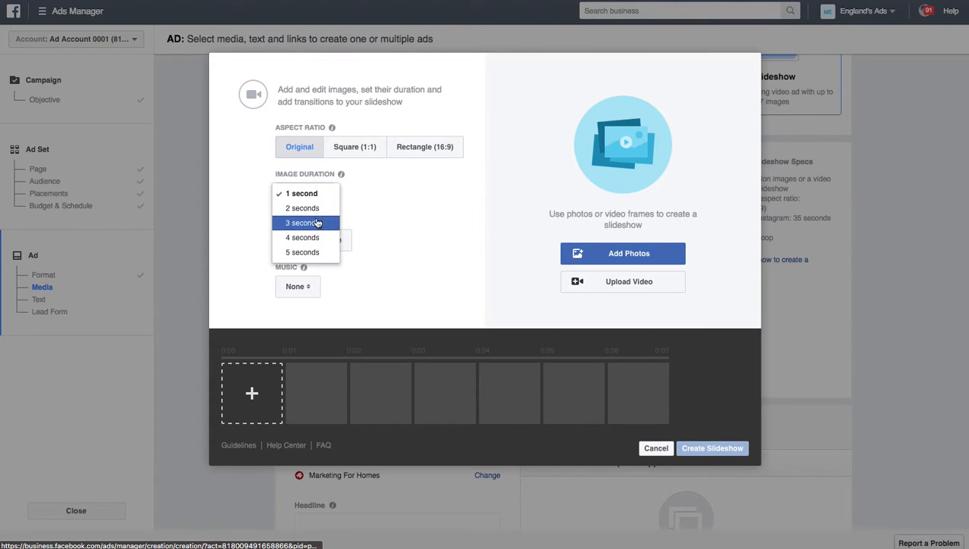
{"action": "left_click", "coordinate": [313, 229]}
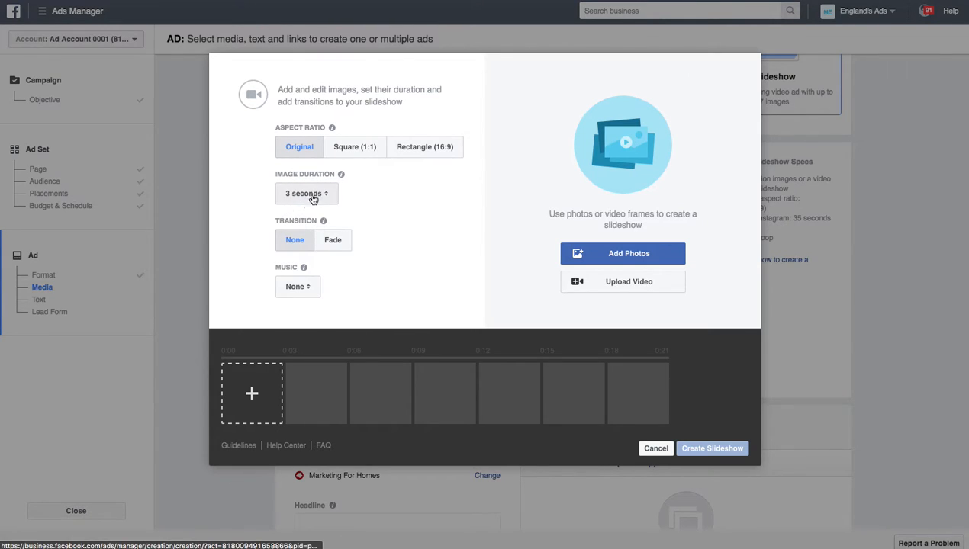
{"action": "left_click", "coordinate": [336, 246]}
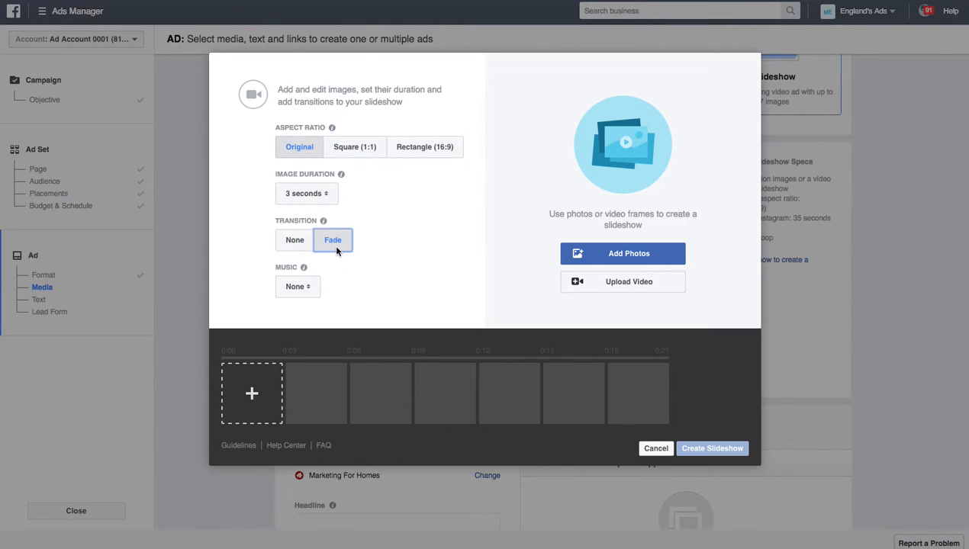
{"action": "left_click", "coordinate": [304, 287]}
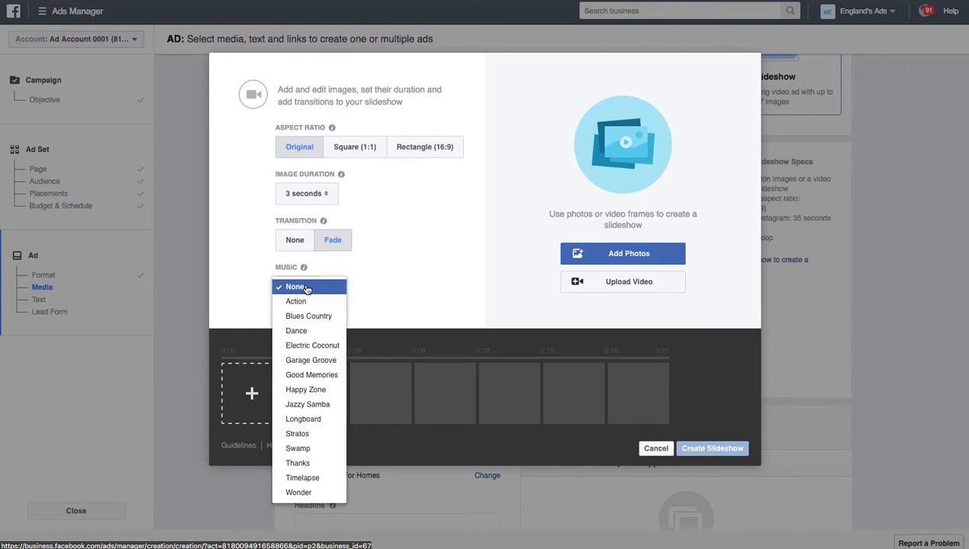
{"action": "left_click", "coordinate": [305, 288]}
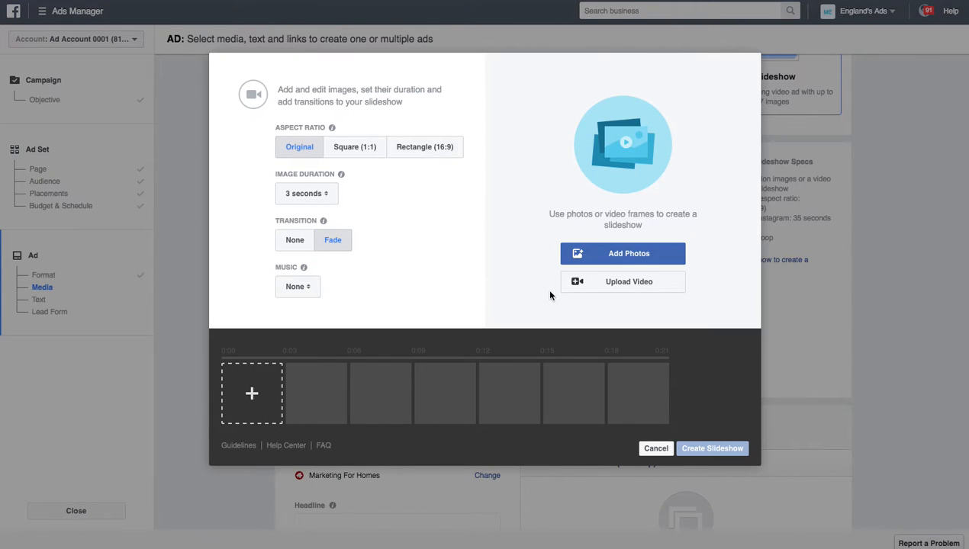
Step: Upload the five house photos from the Pictures folder into the slideshow
{"action": "left_click", "coordinate": [258, 395]}
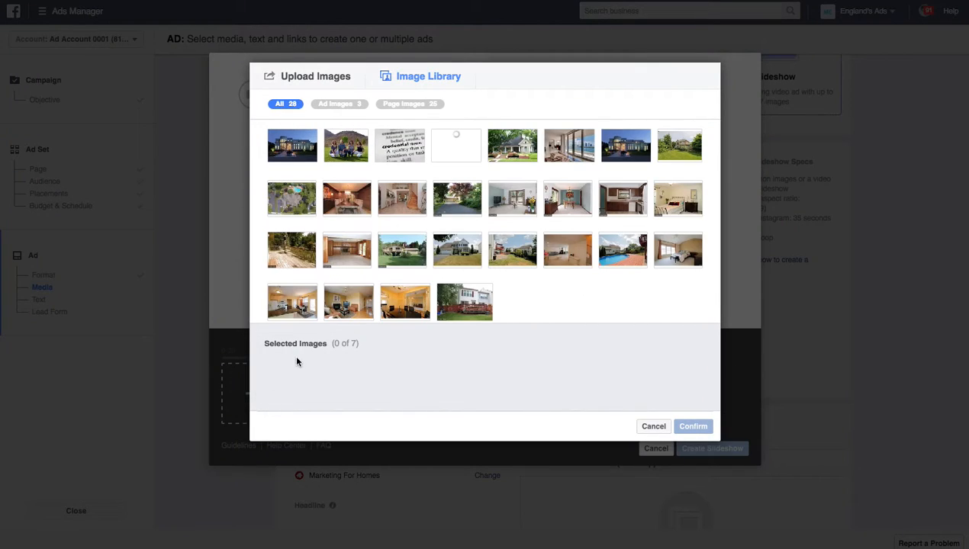
{"action": "left_click", "coordinate": [327, 82]}
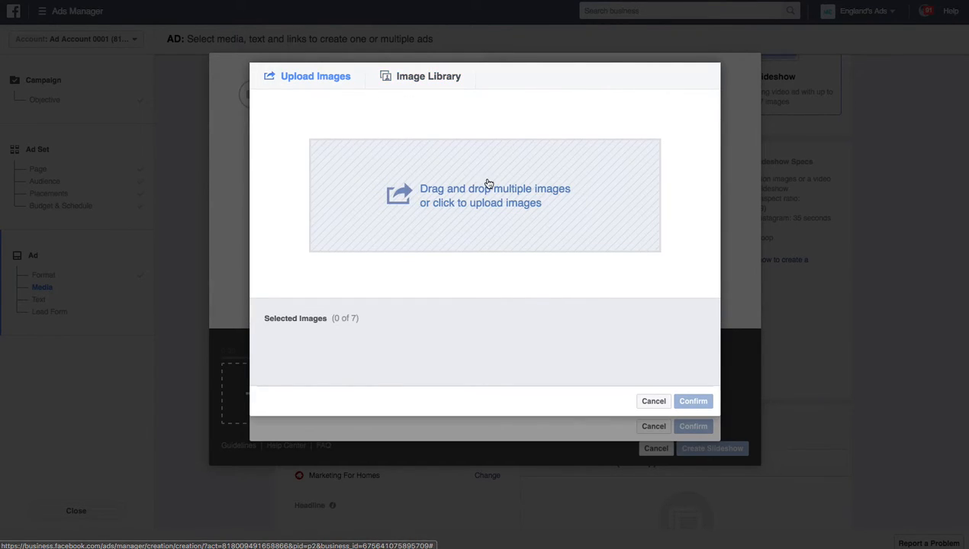
{"action": "left_click", "coordinate": [453, 203]}
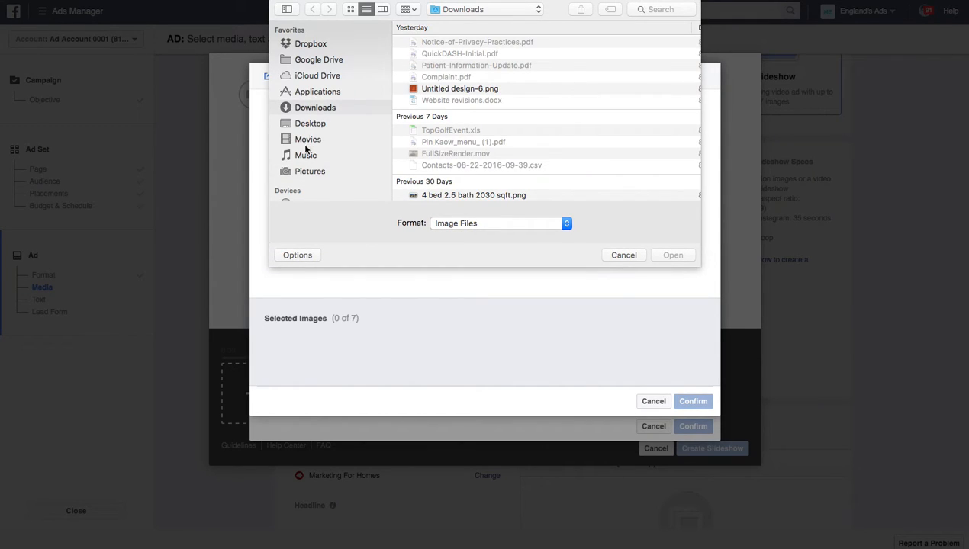
{"action": "left_click", "coordinate": [304, 172]}
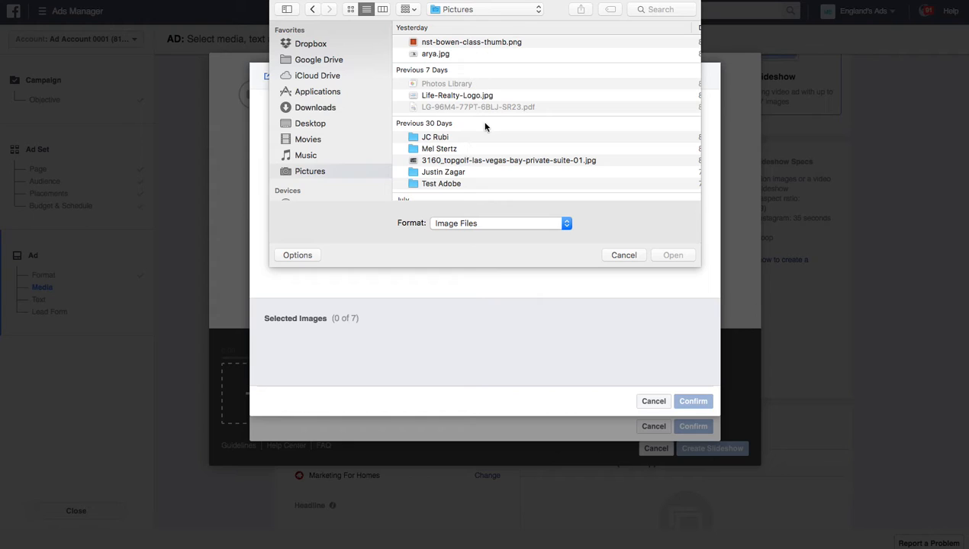
{"action": "scroll", "coordinate": [486, 126], "scroll_direction": "down", "scroll_amount": 15}
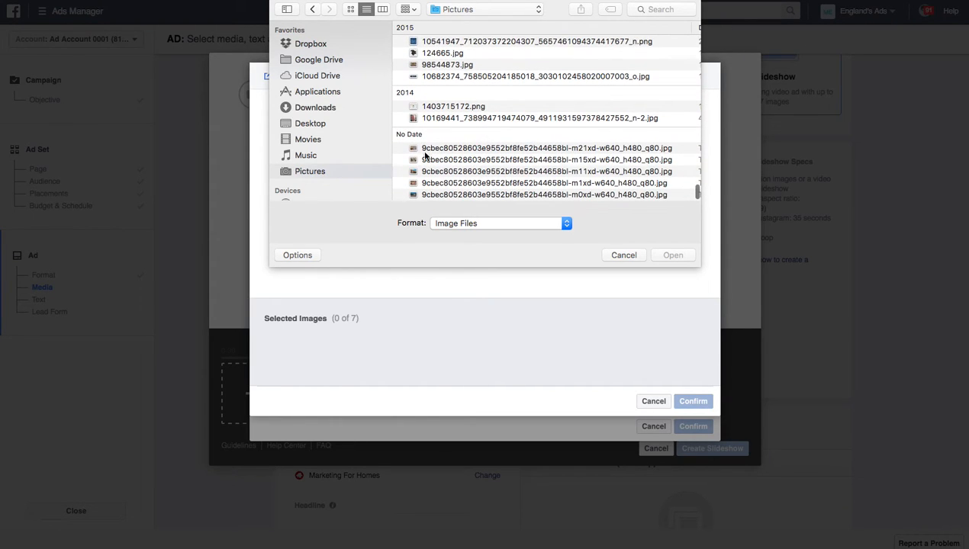
{"action": "left_click_drag", "start_coordinate": [399, 151], "coordinate": [396, 195]}
{"action": "left_click", "coordinate": [673, 256]}
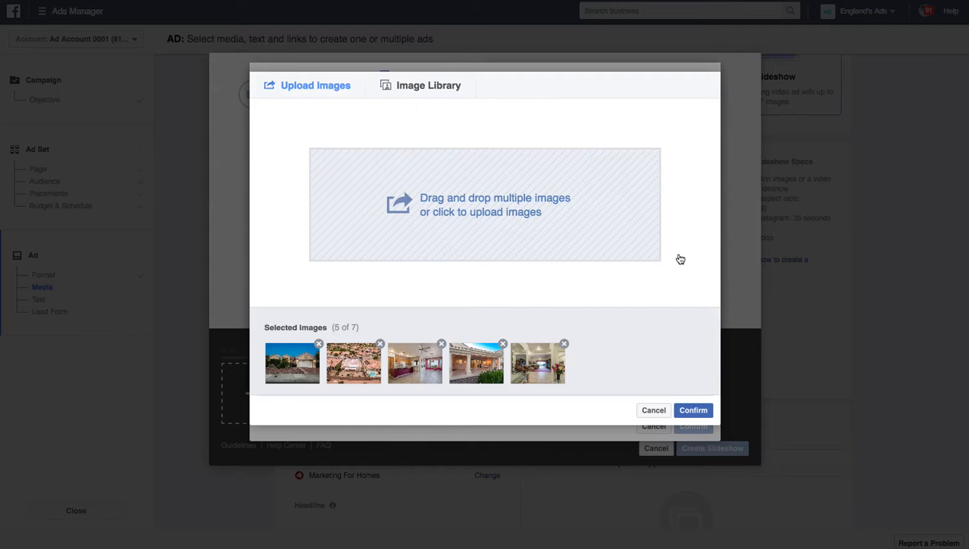
{"action": "left_click", "coordinate": [693, 411]}
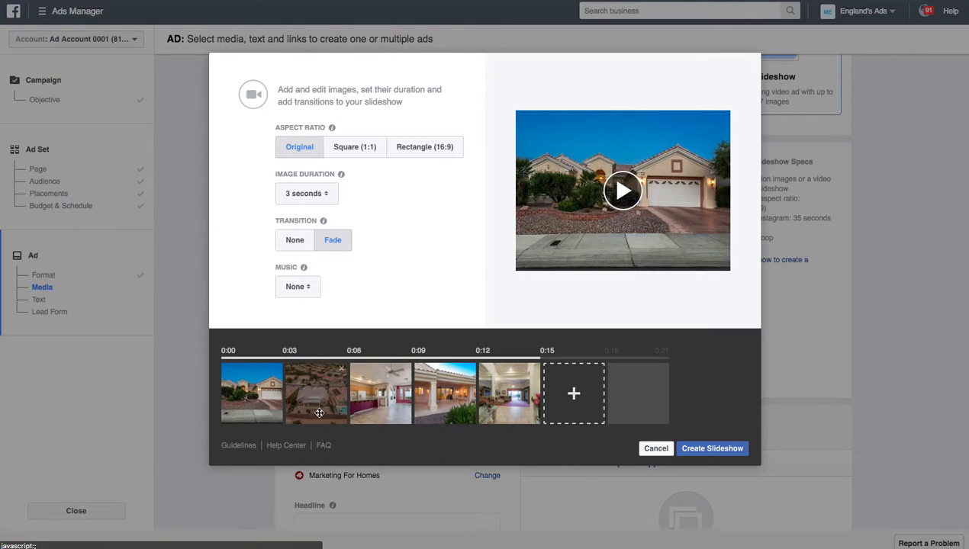
Step: Move the porch exterior photo to the last slot and create the slideshow video
{"action": "left_click_drag", "start_coordinate": [439, 400], "coordinate": [374, 412]}
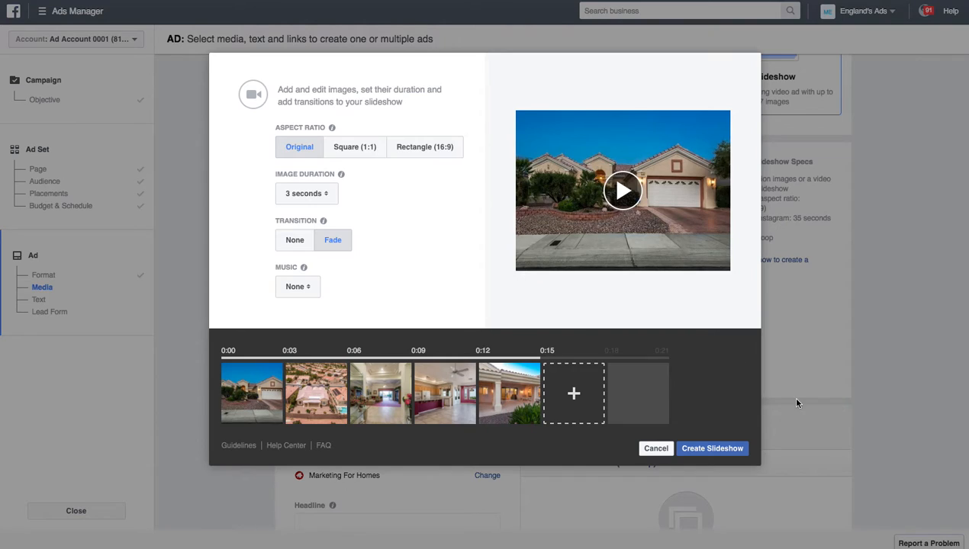
{"action": "left_click", "coordinate": [708, 450]}
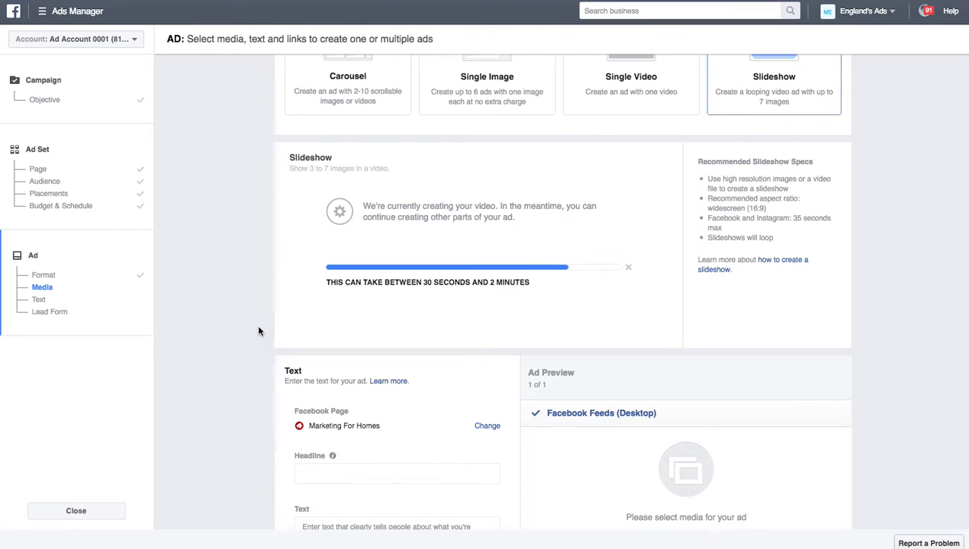
Step: Enter the headline 'Click Learn More to gain access to this Summerlin Home'
{"action": "scroll", "coordinate": [258, 331], "scroll_direction": "down", "scroll_amount": 3}
{"action": "left_click", "coordinate": [388, 375]}
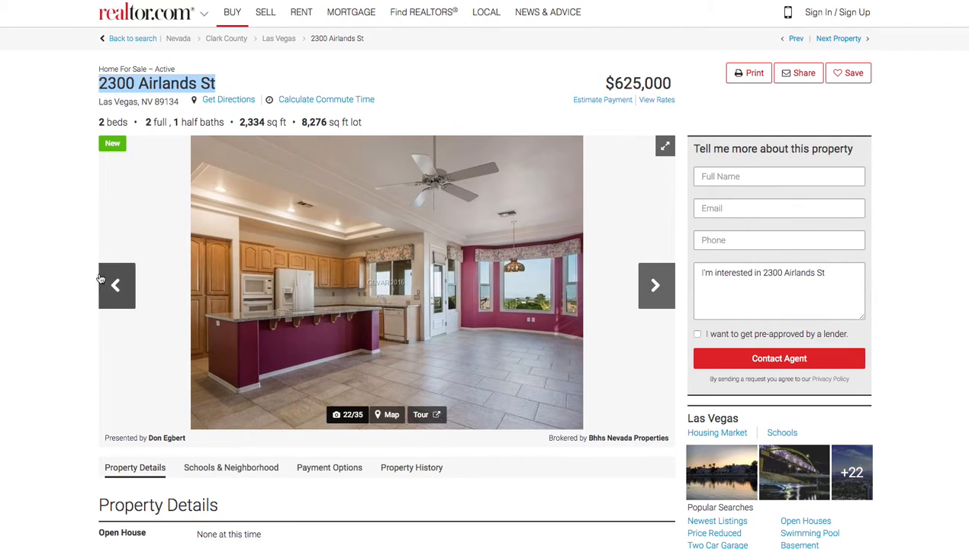
{"action": "scroll", "coordinate": [44, 392], "scroll_direction": "down", "scroll_amount": 3}
{"action": "scroll", "coordinate": [45, 392], "scroll_direction": "down", "scroll_amount": 2}
{"action": "scroll", "coordinate": [44, 391], "scroll_direction": "up", "scroll_amount": 5}
{"action": "scroll", "coordinate": [44, 391], "scroll_direction": "down", "scroll_amount": 4}
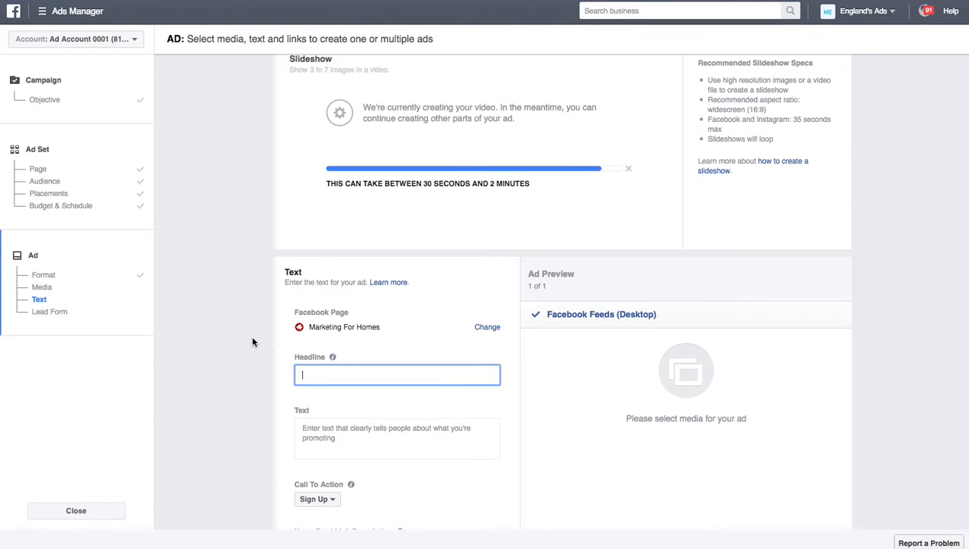
{"action": "type", "text": "Ga"}
{"action": "key", "text": "BackSpace"}
{"action": "key", "text": "BackSpace"}
{"action": "type", "text": "Click Learn MOre"}
{"action": "key", "text": "BackSpace"}
{"action": "key", "text": "BackSpace"}
{"action": "key", "text": "BackSpace"}
{"action": "key", "text": "BackSpace"}
{"action": "key", "text": "BackSpace"}
{"action": "type", "text": "More to gain acce"}
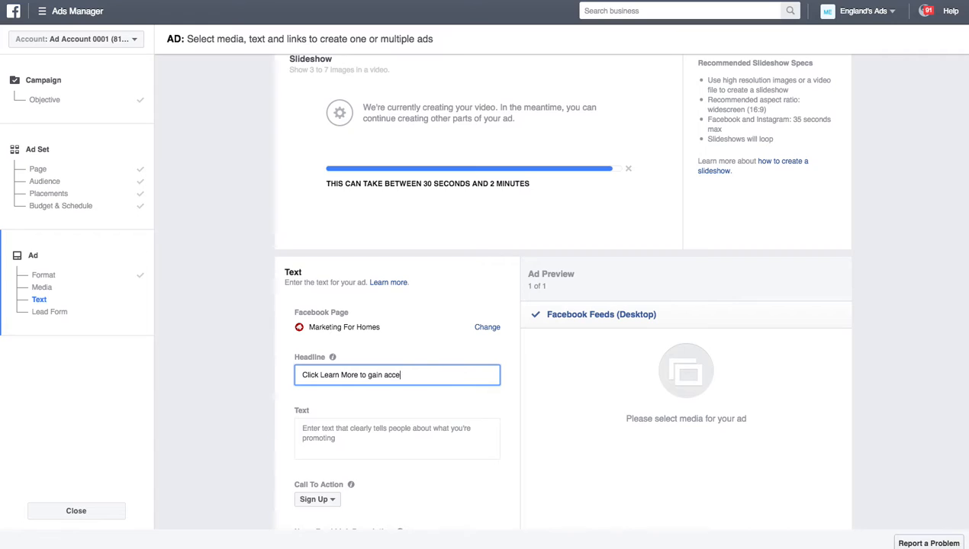
{"action": "type", "text": "ss to this Summerlin HOm"}
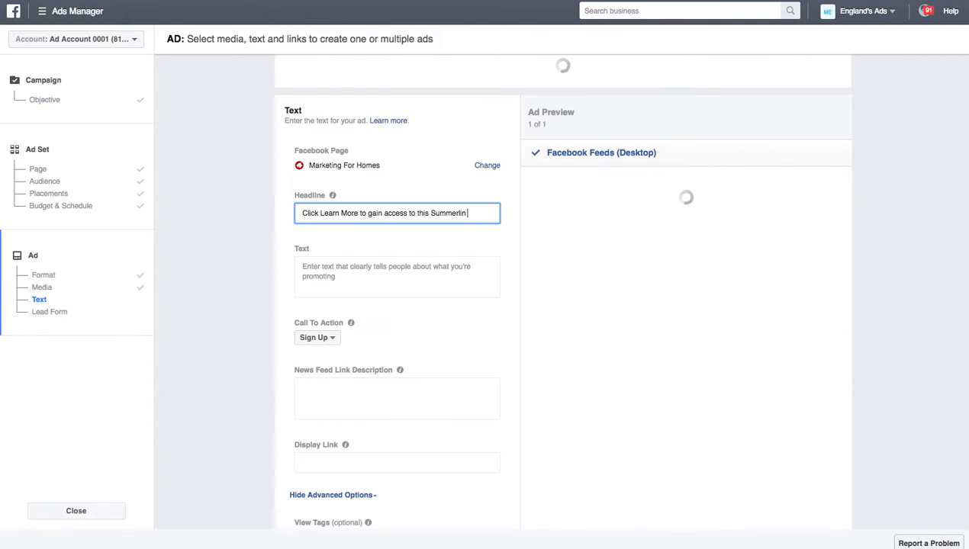
{"action": "key", "text": "BackSpace"}
{"action": "key", "text": "BackSpace"}
{"action": "type", "text": "ome"}
{"action": "scroll", "coordinate": [258, 441], "scroll_direction": "down", "scroll_amount": 2}
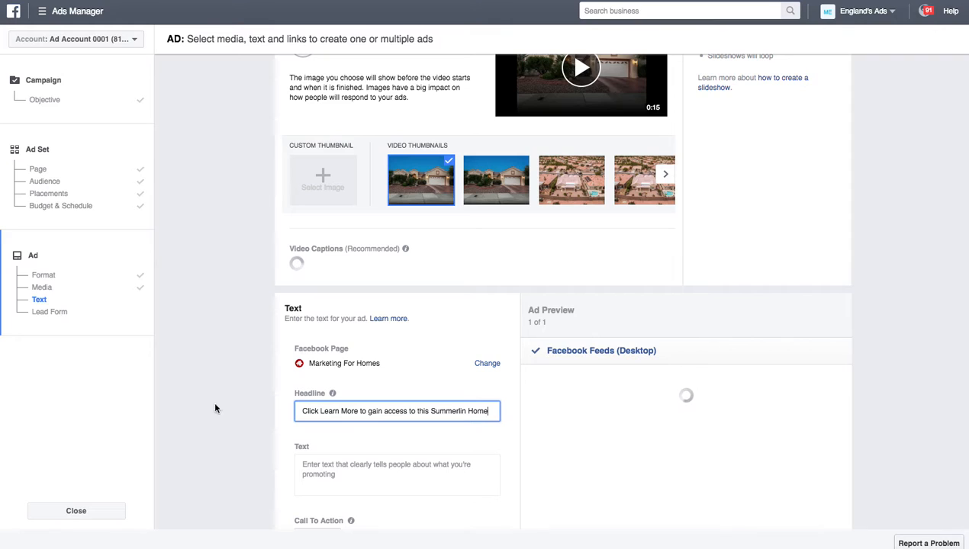
{"action": "scroll", "coordinate": [445, 315], "scroll_direction": "up", "scroll_amount": 4}
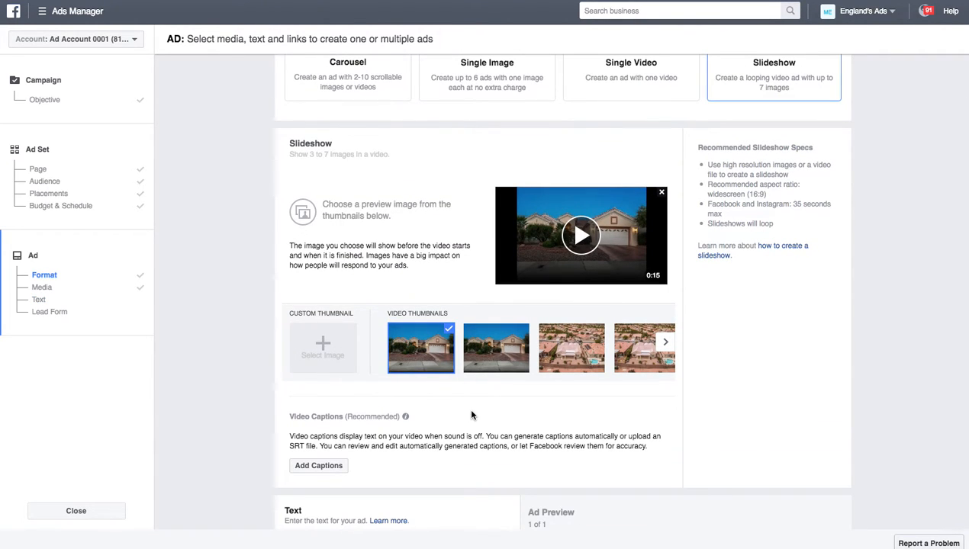
{"action": "scroll", "coordinate": [469, 416], "scroll_direction": "down", "scroll_amount": 8}
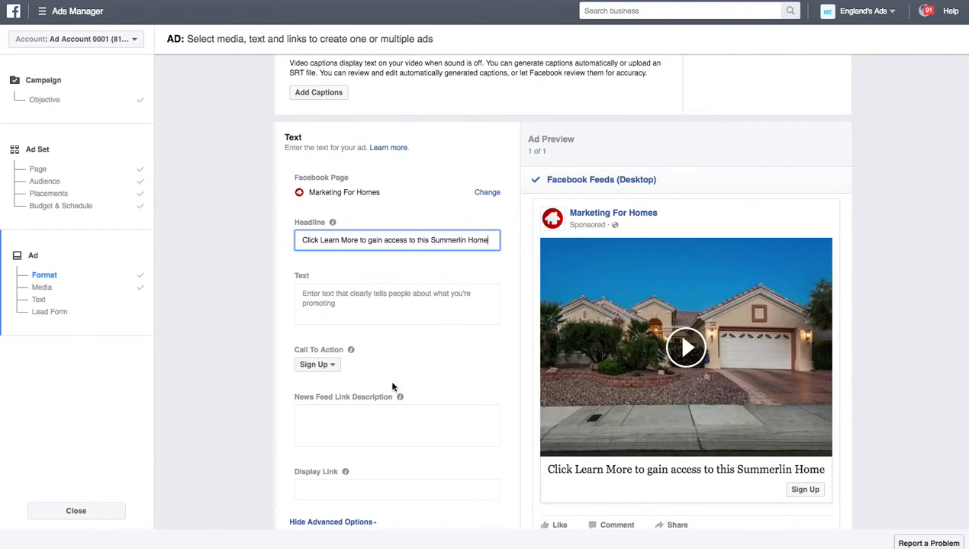
{"action": "left_click", "coordinate": [316, 365]}
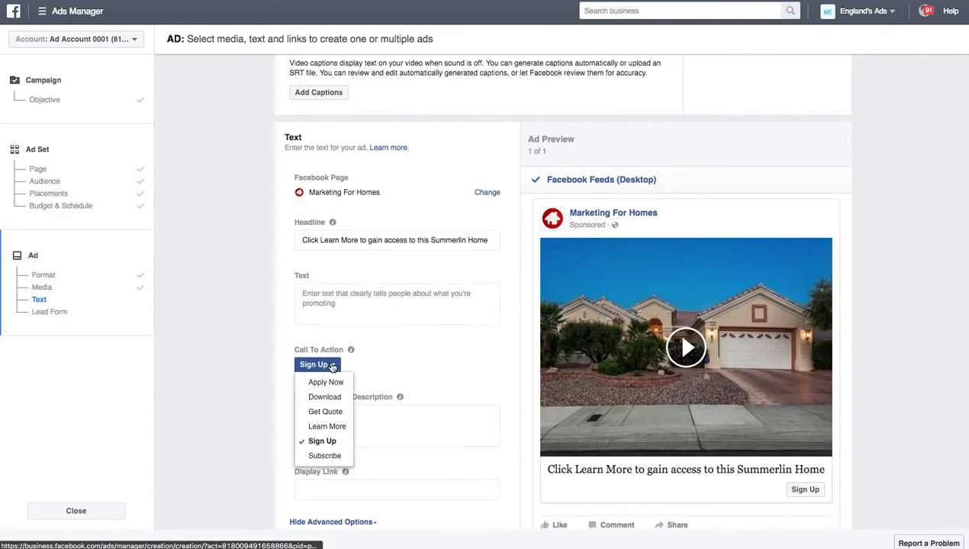
Step: Switch the ad's call to action from Sign Up to Learn More
{"action": "left_click", "coordinate": [327, 427]}
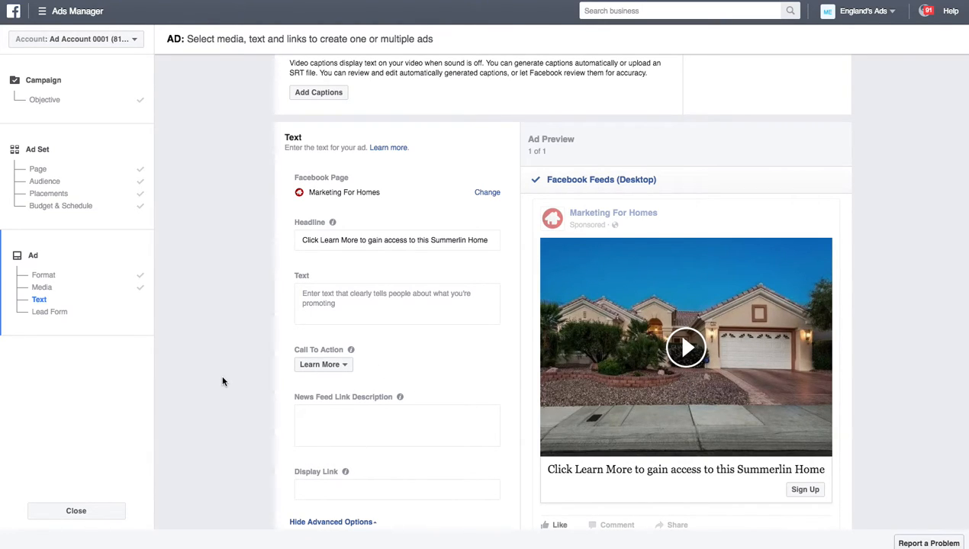
{"action": "scroll", "coordinate": [238, 424], "scroll_direction": "down", "scroll_amount": 2}
{"action": "left_click", "coordinate": [389, 334]}
{"action": "left_click", "coordinate": [336, 207]}
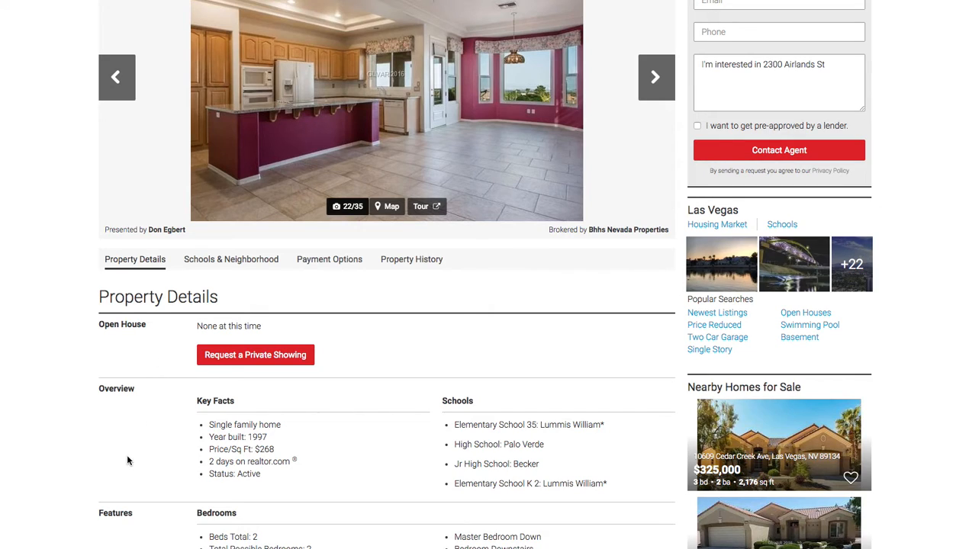
{"action": "scroll", "coordinate": [127, 460], "scroll_direction": "down", "scroll_amount": 15}
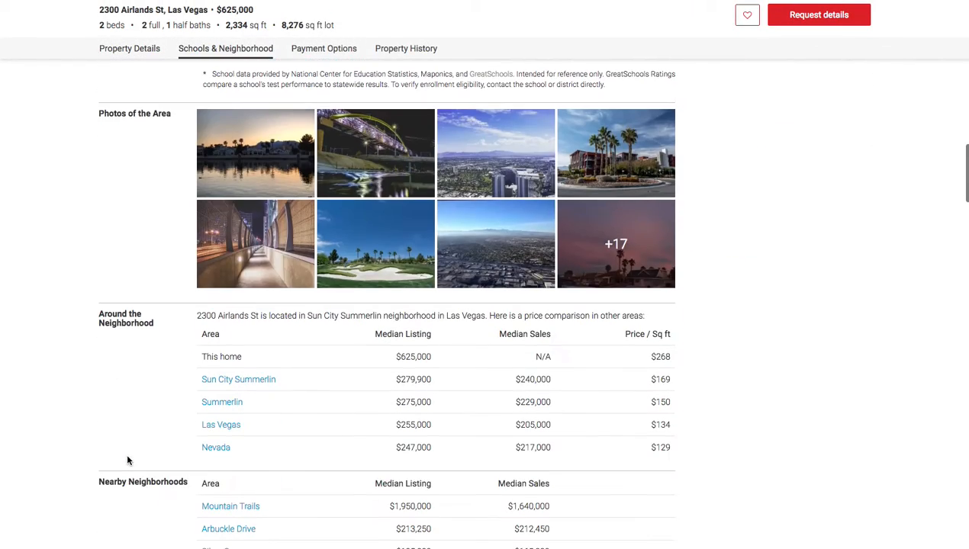
{"action": "scroll", "coordinate": [127, 460], "scroll_direction": "down", "scroll_amount": 5}
{"action": "scroll", "coordinate": [22, 389], "scroll_direction": "down", "scroll_amount": 7}
{"action": "scroll", "coordinate": [21, 385], "scroll_direction": "down", "scroll_amount": 20}
{"action": "scroll", "coordinate": [23, 374], "scroll_direction": "down", "scroll_amount": 10}
{"action": "scroll", "coordinate": [13, 346], "scroll_direction": "up", "scroll_amount": 4}
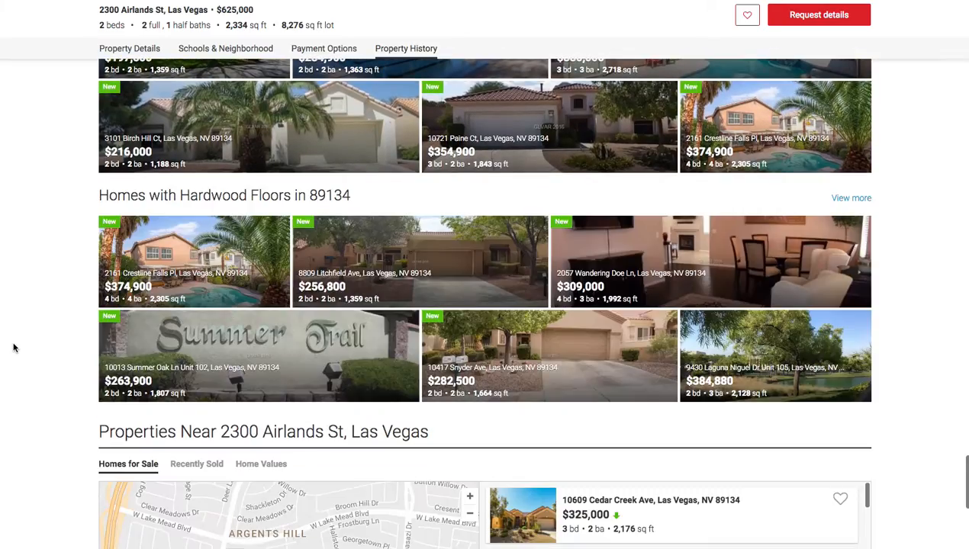
{"action": "scroll", "coordinate": [13, 348], "scroll_direction": "down", "scroll_amount": 4}
{"action": "scroll", "coordinate": [13, 348], "scroll_direction": "up", "scroll_amount": 15}
{"action": "scroll", "coordinate": [13, 348], "scroll_direction": "up", "scroll_amount": 1}
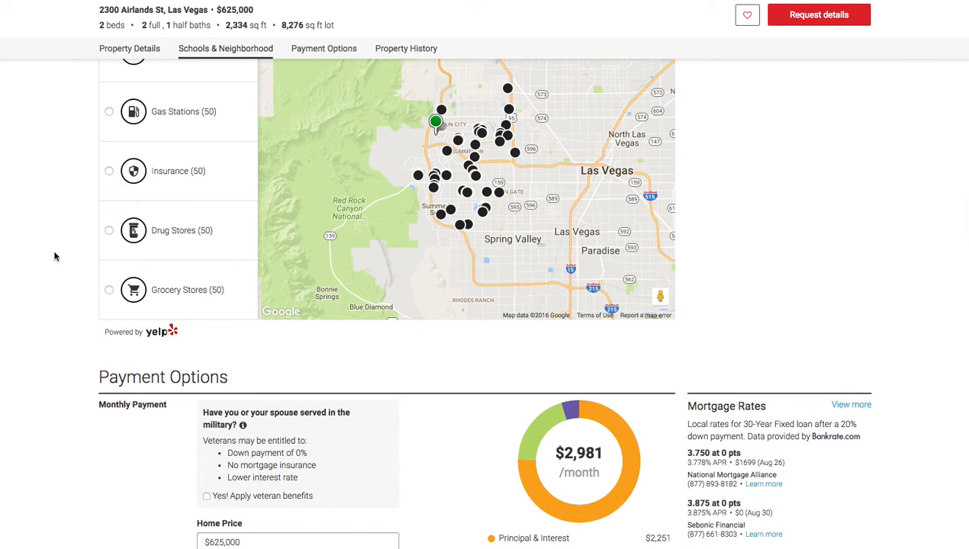
{"action": "scroll", "coordinate": [54, 257], "scroll_direction": "up", "scroll_amount": 10}
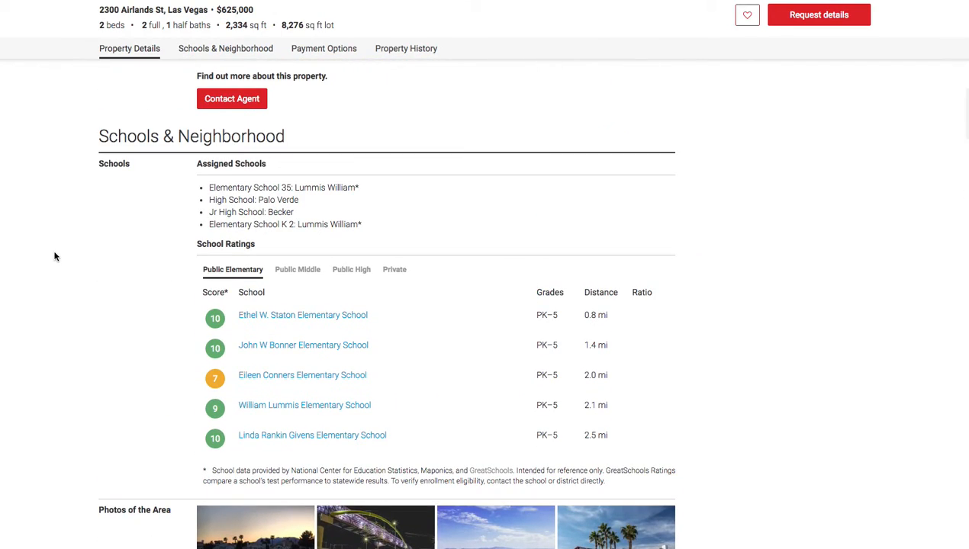
{"action": "scroll", "coordinate": [54, 256], "scroll_direction": "up", "scroll_amount": 5}
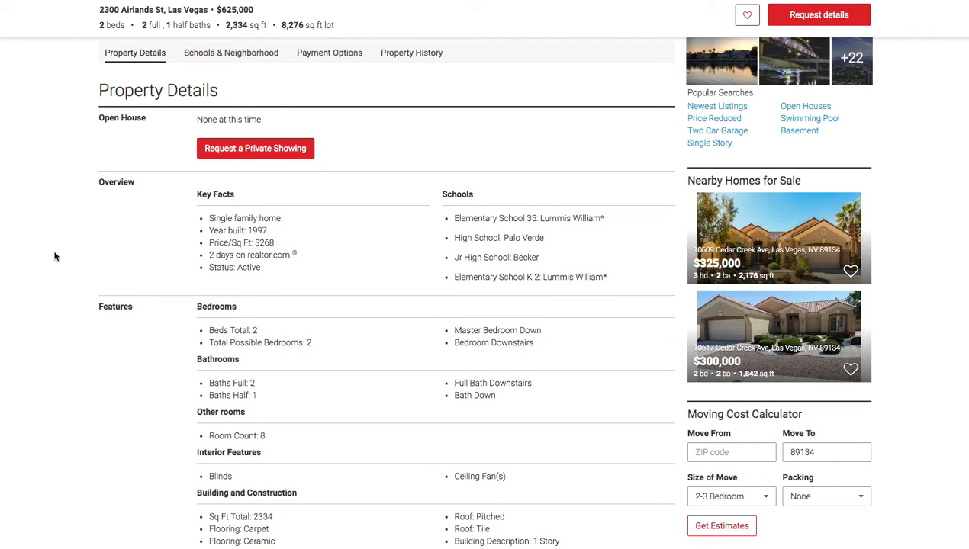
{"action": "scroll", "coordinate": [54, 256], "scroll_direction": "up", "scroll_amount": 4}
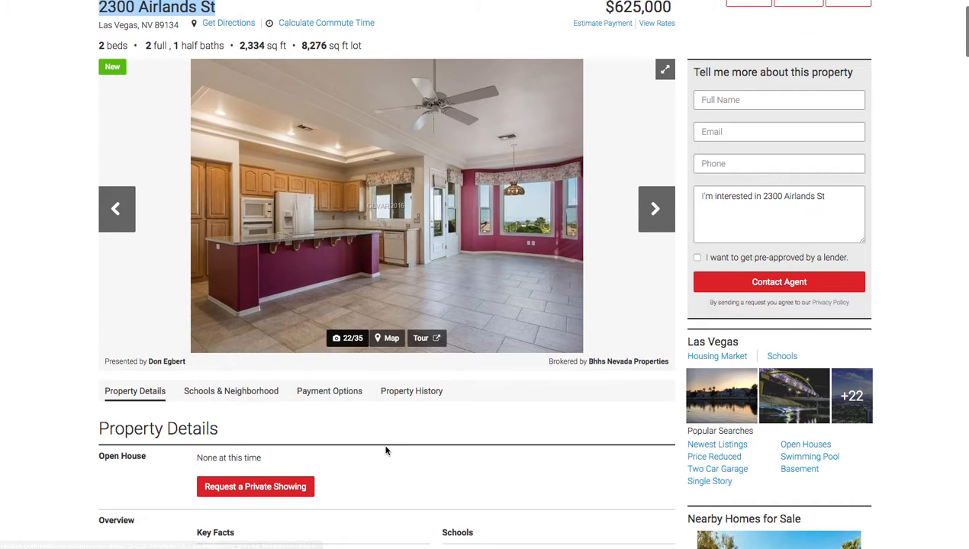
{"action": "scroll", "coordinate": [386, 451], "scroll_direction": "down", "scroll_amount": 2}
{"action": "scroll", "coordinate": [324, 405], "scroll_direction": "down", "scroll_amount": 3}
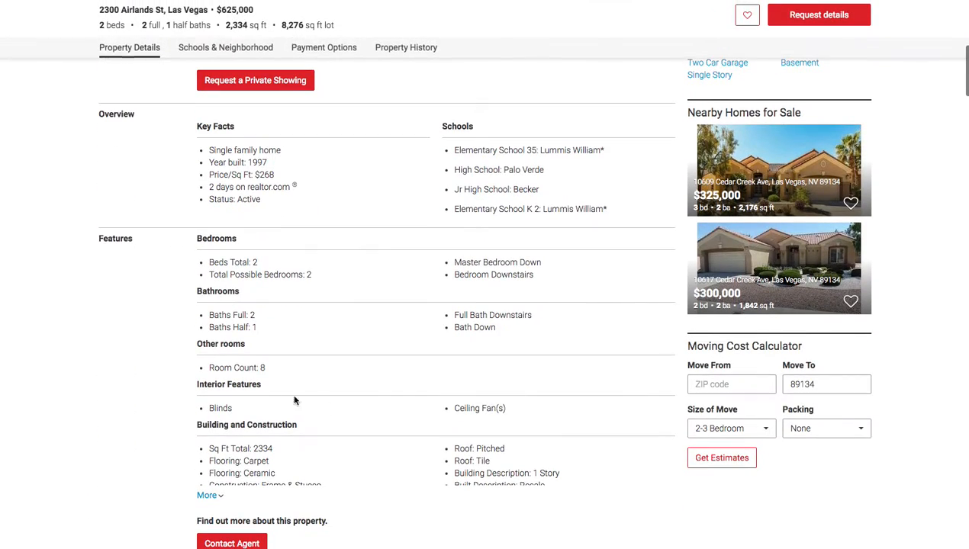
Step: Expand the Building and Construction details and select the '2 beds … sq ft lot' line
{"action": "left_click", "coordinate": [207, 496]}
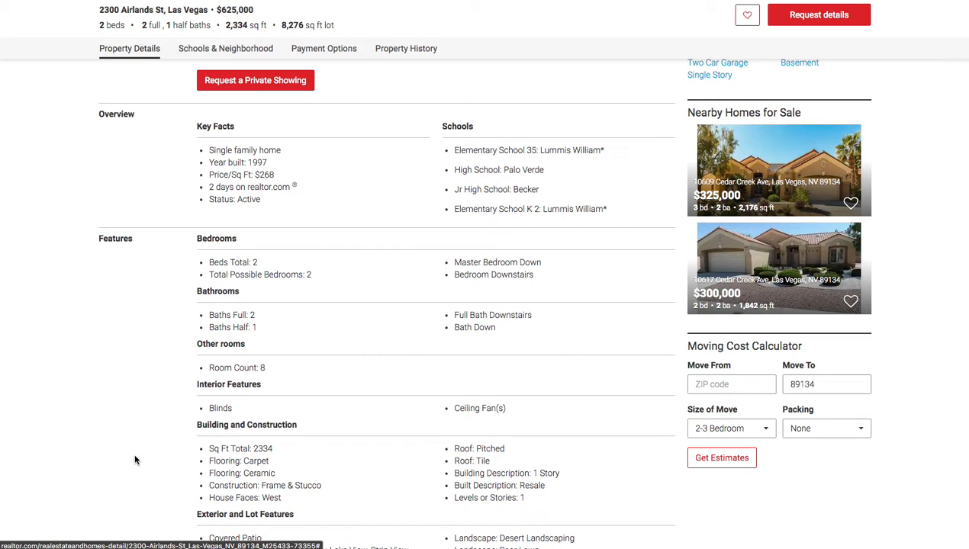
{"action": "scroll", "coordinate": [136, 460], "scroll_direction": "down", "scroll_amount": 3}
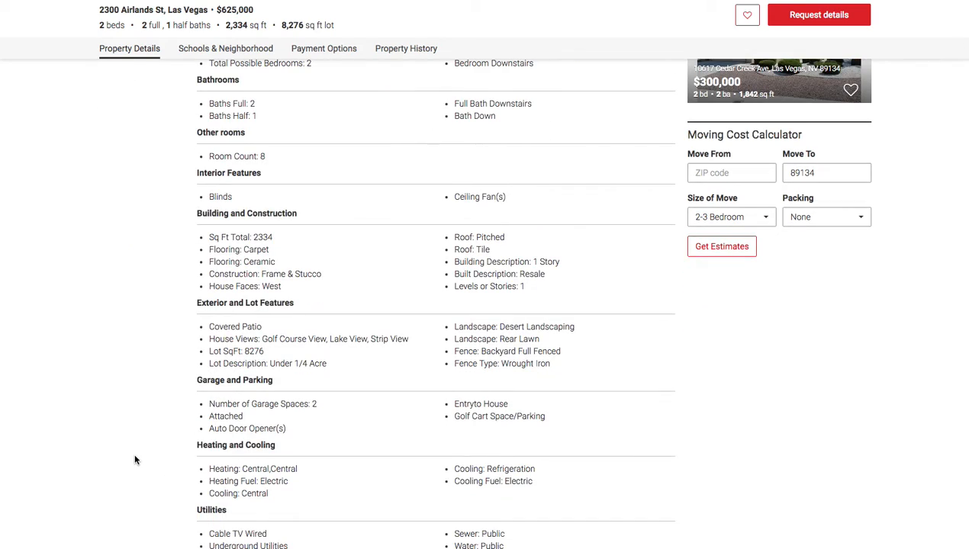
{"action": "scroll", "coordinate": [135, 459], "scroll_direction": "up", "scroll_amount": 3}
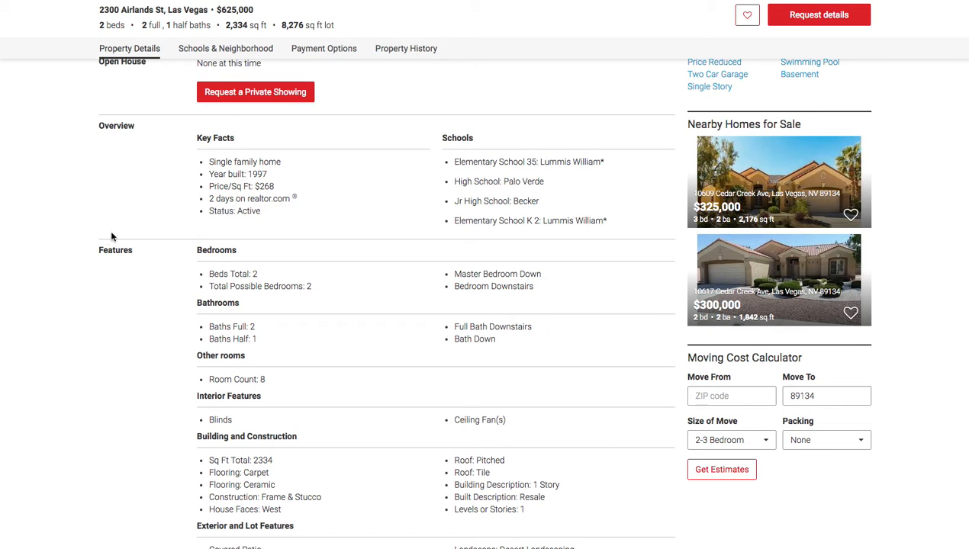
{"action": "scroll", "coordinate": [118, 232], "scroll_direction": "up", "scroll_amount": 6}
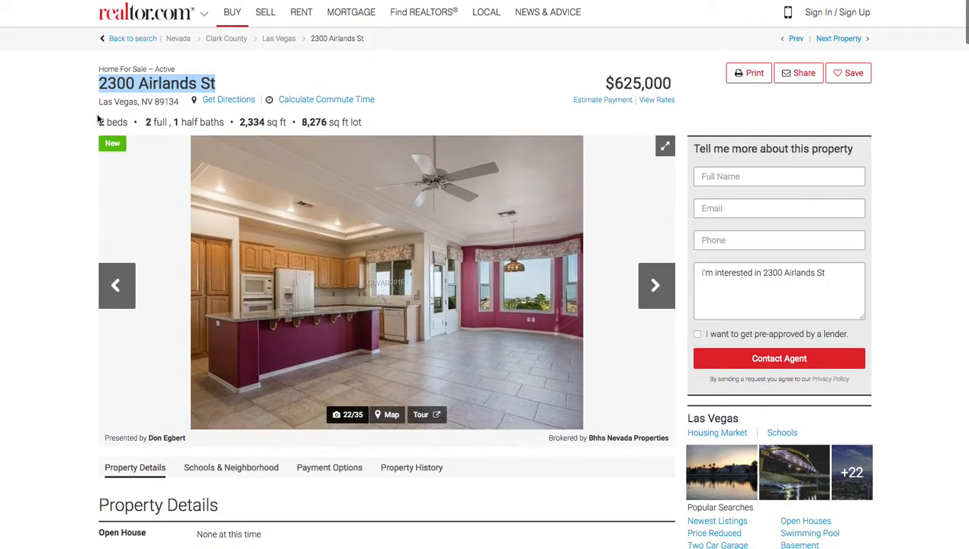
{"action": "left_click_drag", "start_coordinate": [98, 120], "coordinate": [369, 122]}
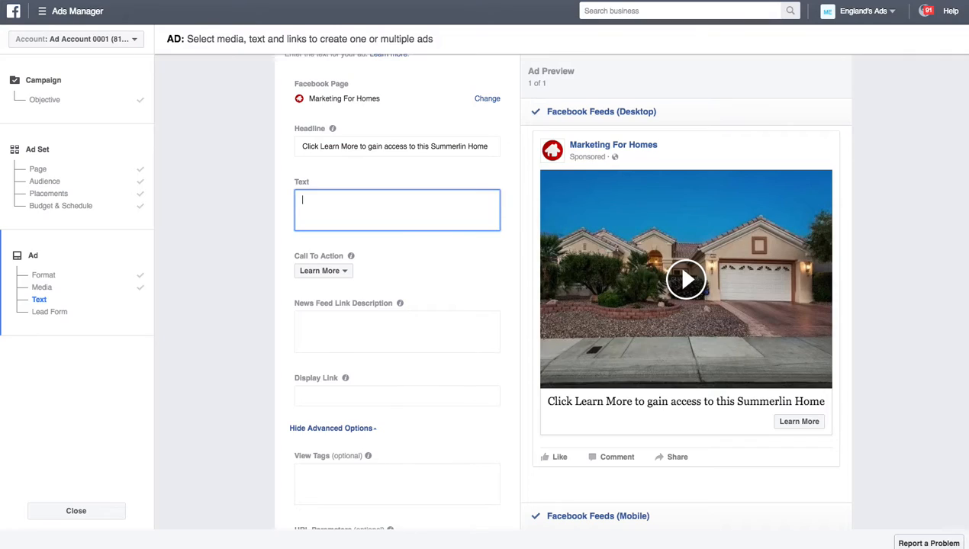
Step: Paste the listing specs into the ad text and rewrite the bath count as '2.5 baths,'
{"action": "type", "text": "2 beds  2 full , 1 half baths 2,334 sq ft8,276 sq ft lot"}
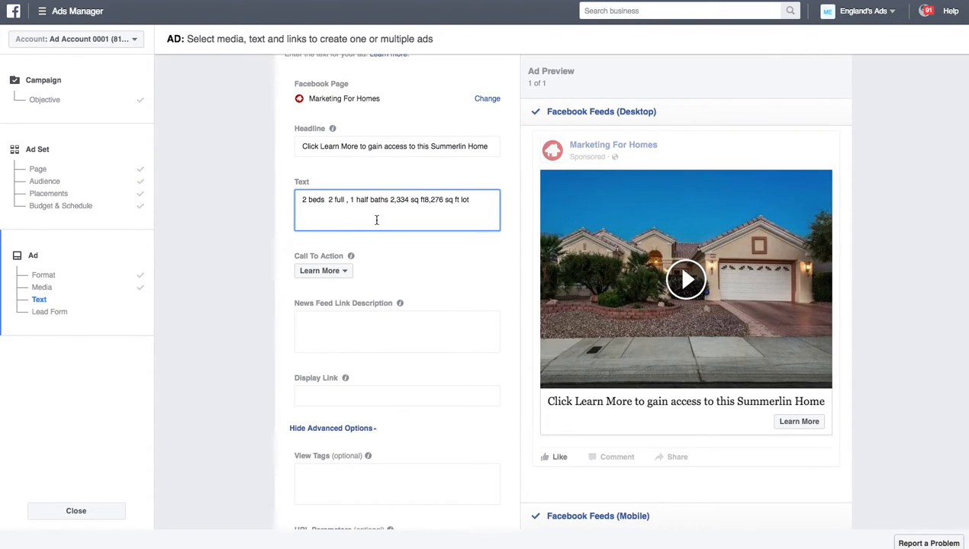
{"action": "left_click", "coordinate": [421, 200]}
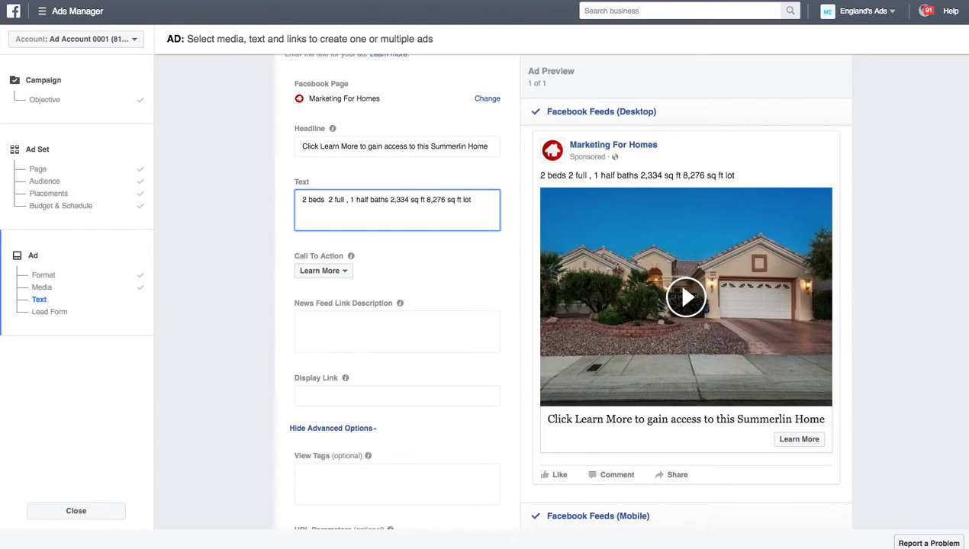
{"action": "left_click", "coordinate": [355, 200]}
{"action": "key", "text": "BackSpace"}
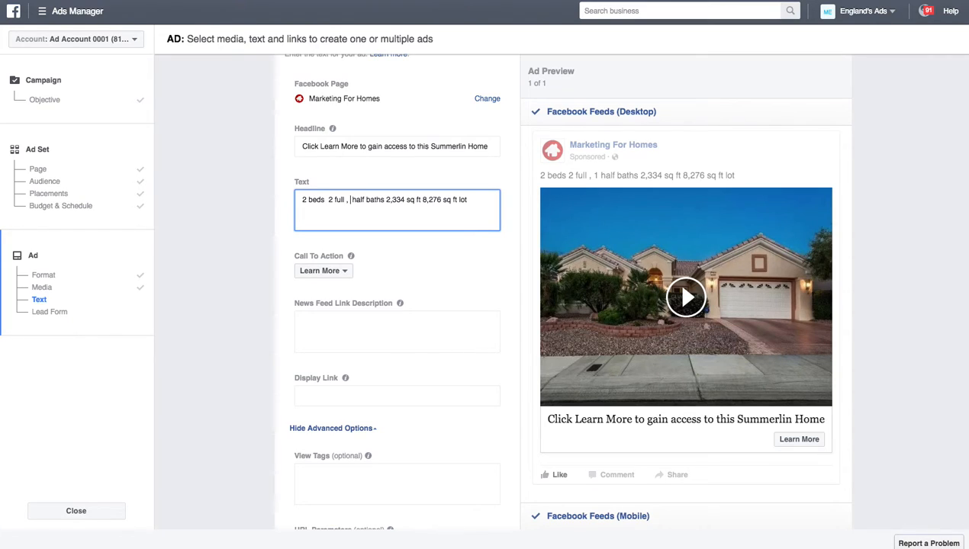
{"action": "key", "text": "BackSpace"}
{"action": "key", "text": "BackSpace"}
{"action": "key", "text": "BackSpace"}
{"action": "key", "text": "BackSpace"}
{"action": "key", "text": "BackSpace"}
{"action": "key", "text": "BackSpace"}
{"action": "key", "text": "BackSpace"}
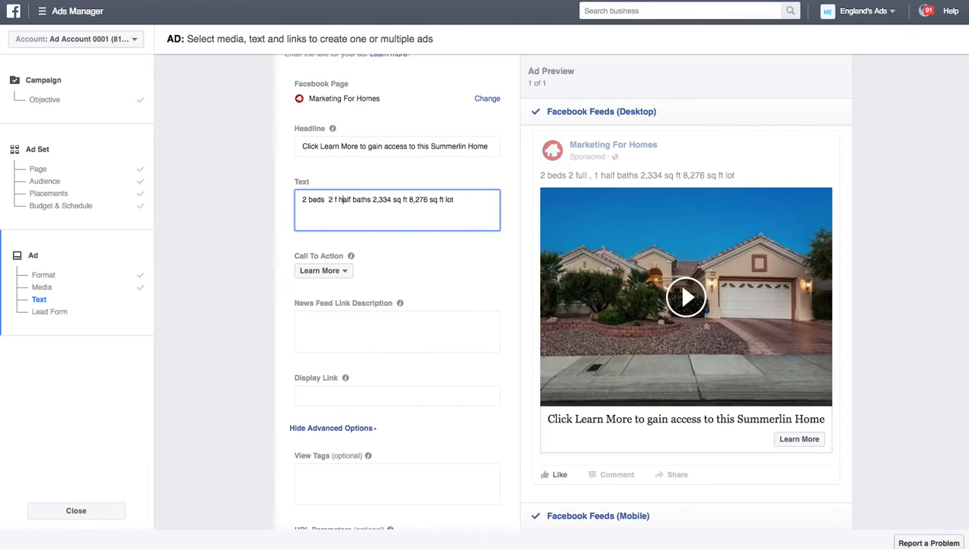
{"action": "key", "text": "BackSpace"}
{"action": "key", "text": "BackSpace"}
{"action": "type", "text": ".5"}
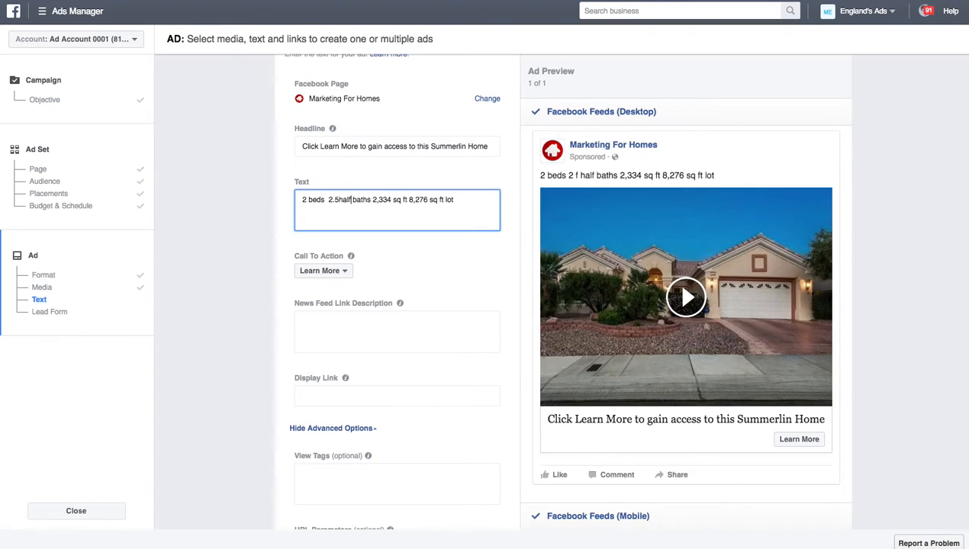
{"action": "key", "text": "Delete"}
{"action": "key", "text": "Delete"}
{"action": "key", "text": "Delete"}
{"action": "key", "text": "Delete"}
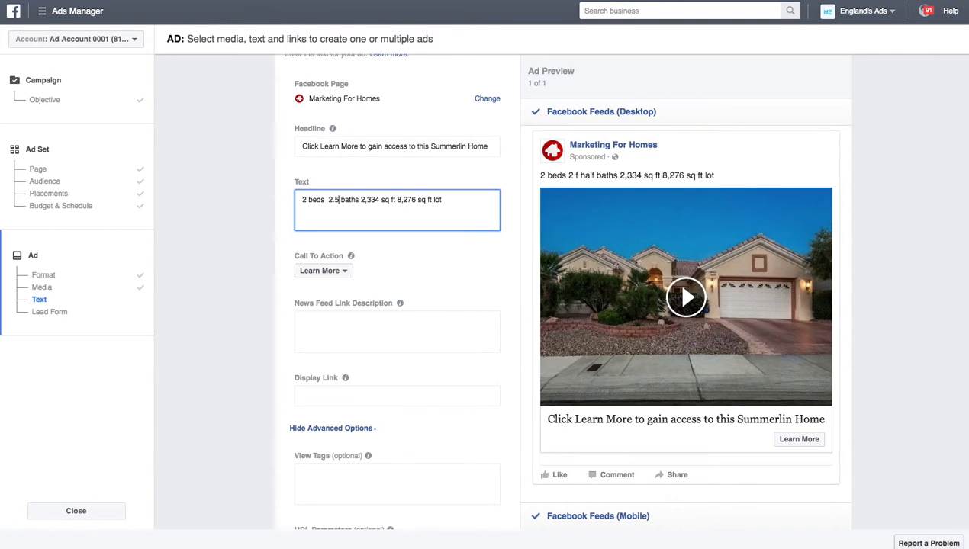
{"action": "key", "text": "Right"}
{"action": "key", "text": "Right"}
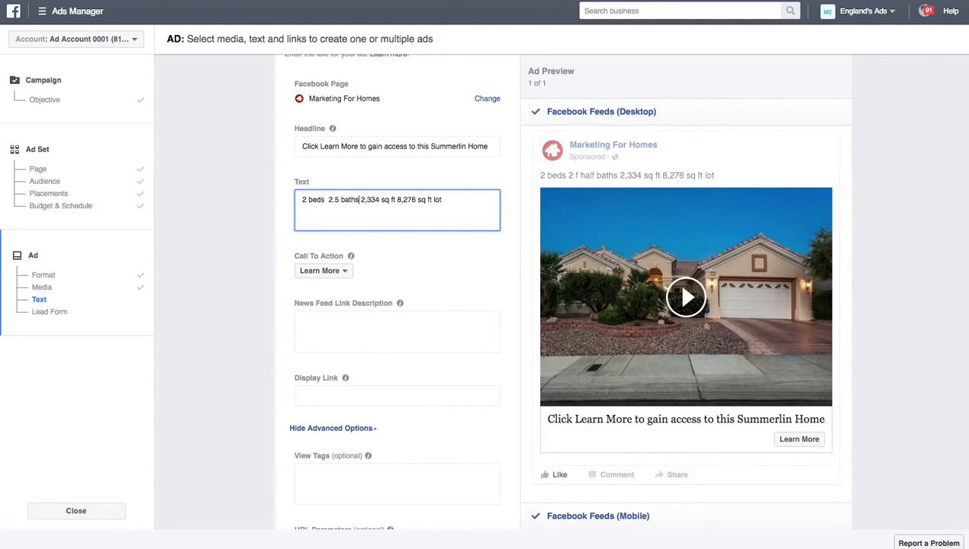
{"action": "type", "text": ","}
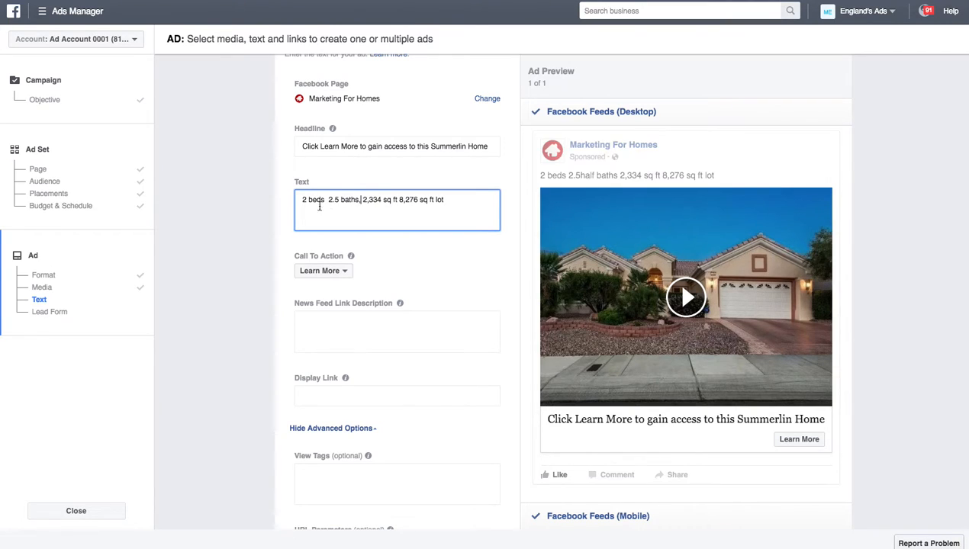
Step: Add a comma after beds and remove the comma from 2,334 in the ad text
{"action": "left_click", "coordinate": [324, 199]}
{"action": "type", "text": ","}
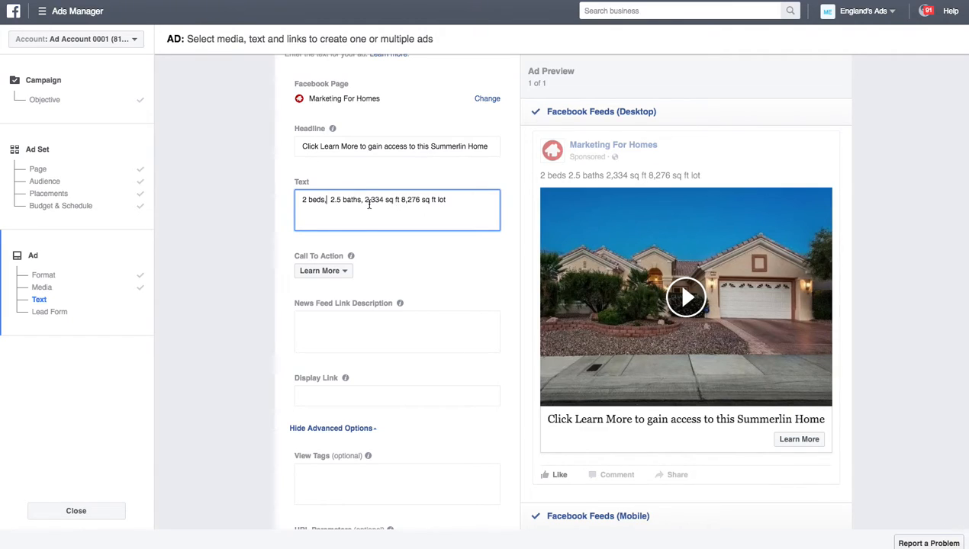
{"action": "left_click", "coordinate": [373, 201]}
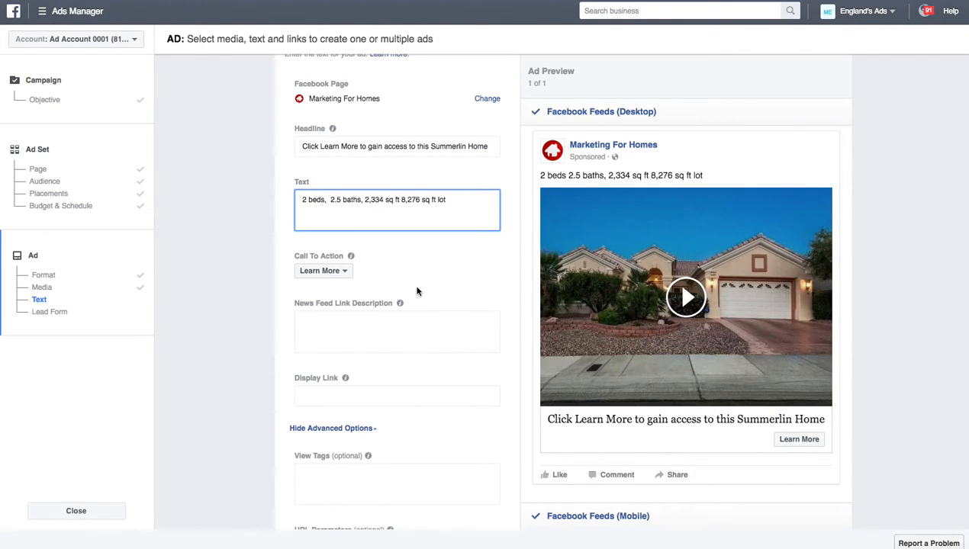
{"action": "key", "text": "BackSpace"}
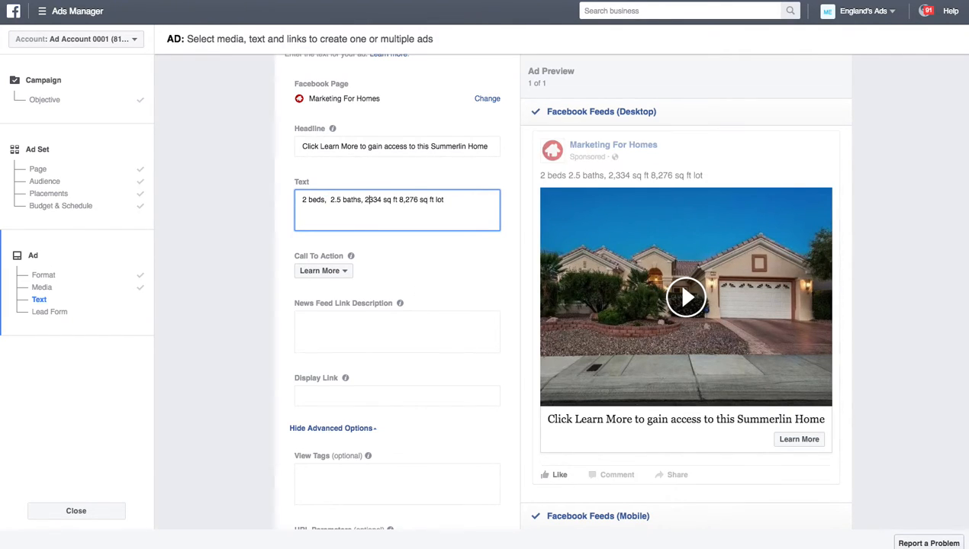
{"action": "key", "text": "Left"}
{"action": "key", "text": "Left"}
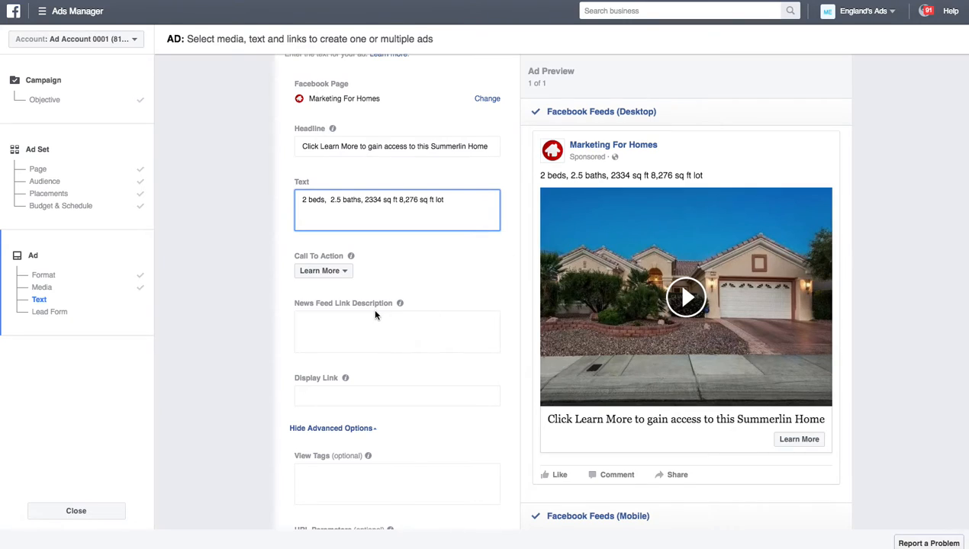
Step: Enter the link description: 'Contact' plus the agent's name, '(Marketing For Homes Real Estate)' and the agent's phone number
{"action": "scroll", "coordinate": [375, 313], "scroll_direction": "down", "scroll_amount": 2}
{"action": "left_click", "coordinate": [364, 241]}
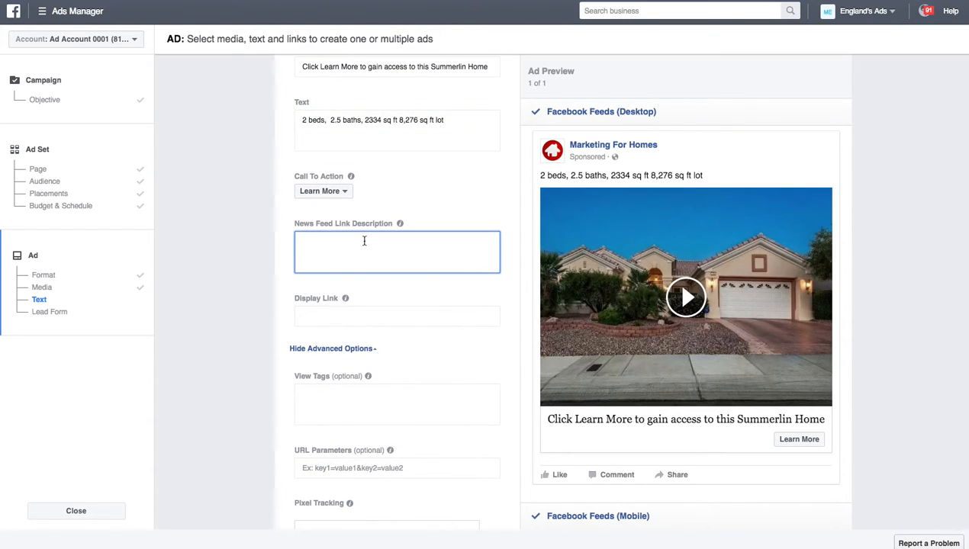
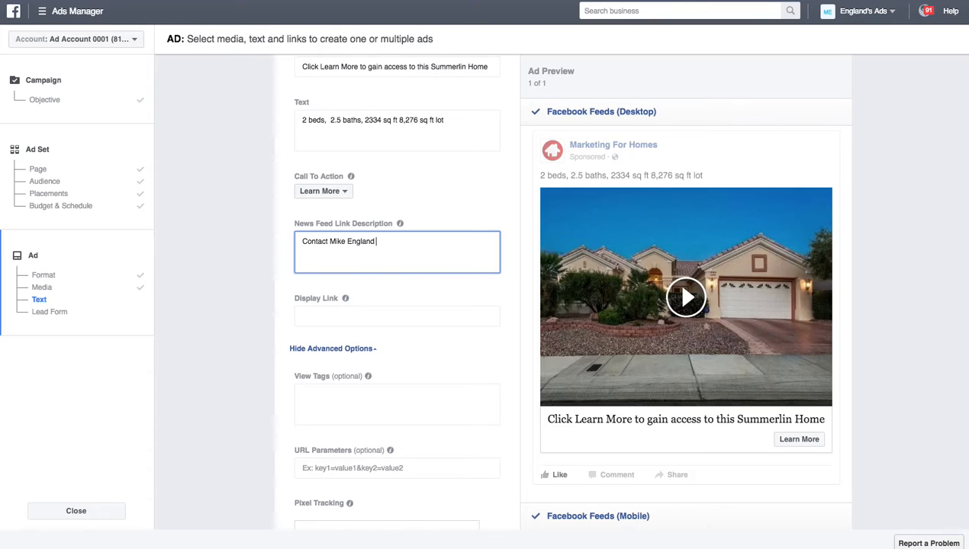
{"action": "type", "text": " (Marketing For Homes R"}
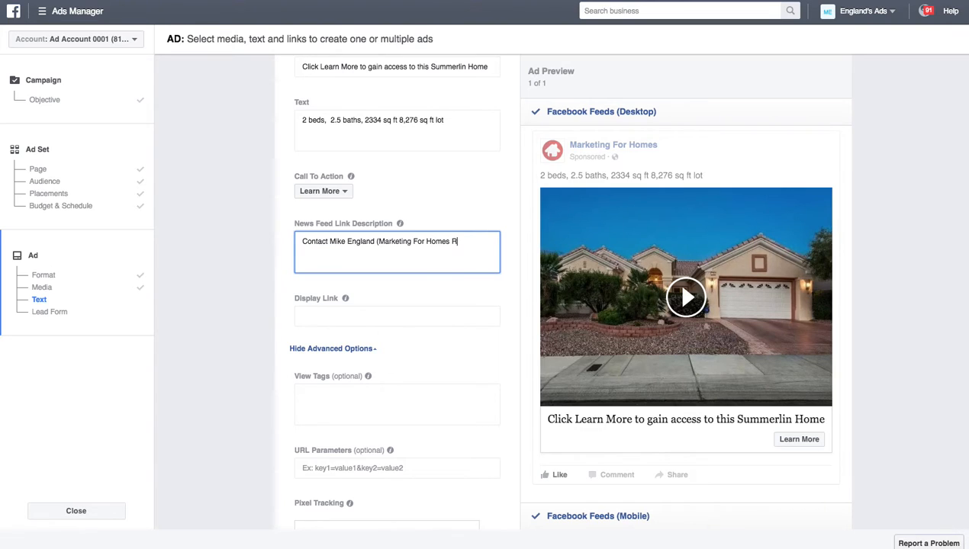
{"action": "type", "text": "eal Estate"}
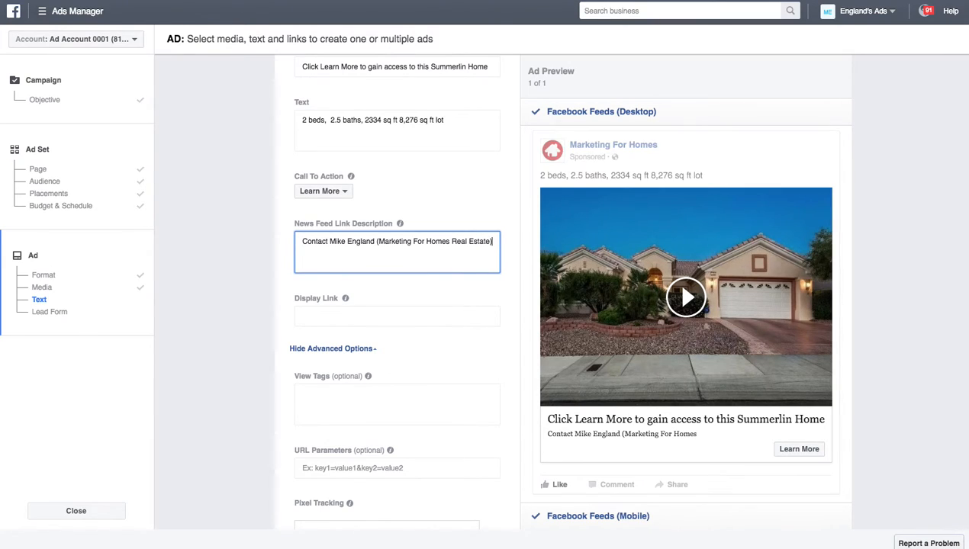
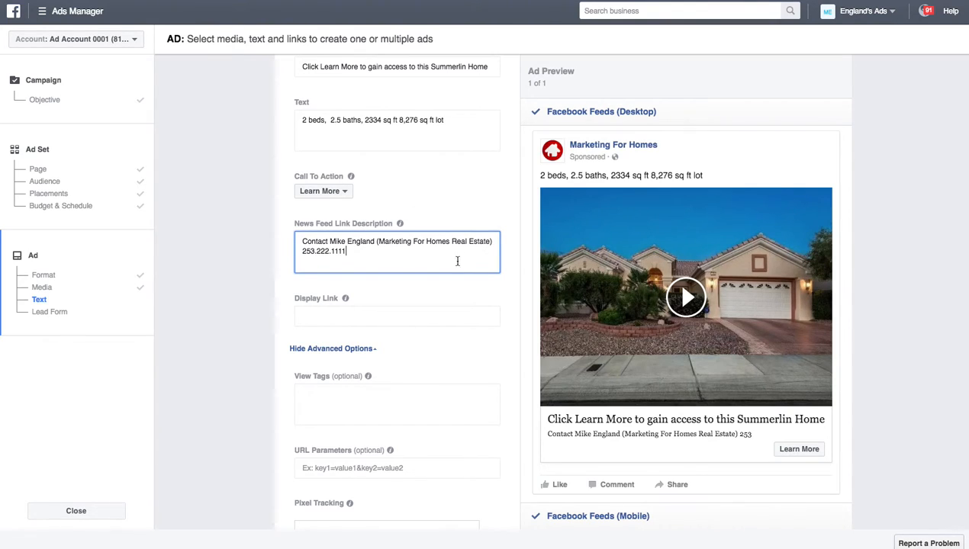
{"action": "scroll", "coordinate": [379, 328], "scroll_direction": "down", "scroll_amount": 2}
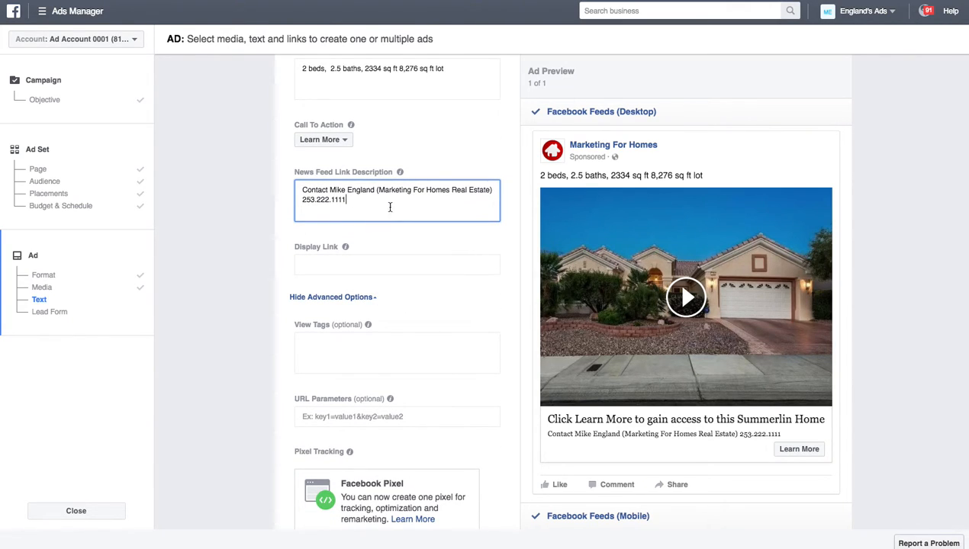
Step: Show the mobile feed preview of the ad
{"action": "scroll", "coordinate": [525, 342], "scroll_direction": "down", "scroll_amount": 2}
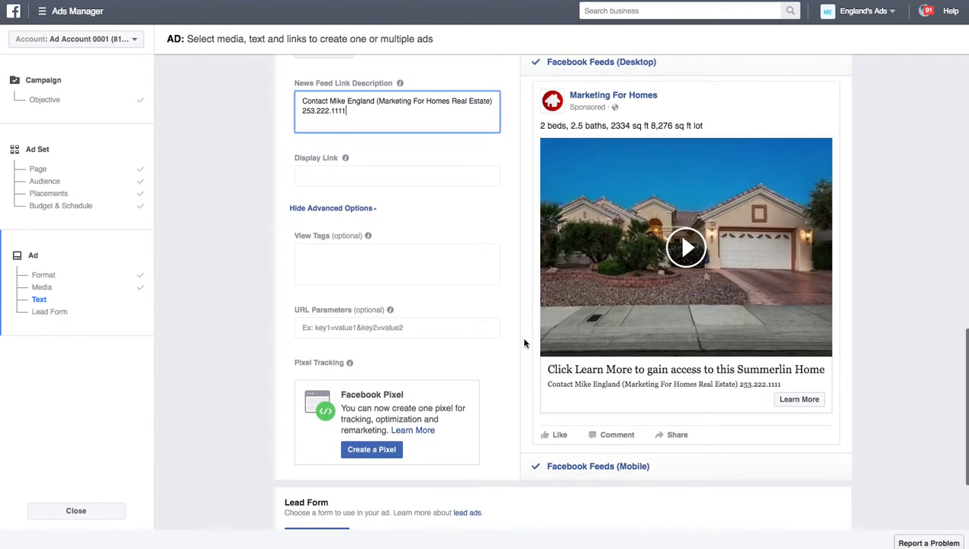
{"action": "left_click", "coordinate": [672, 468]}
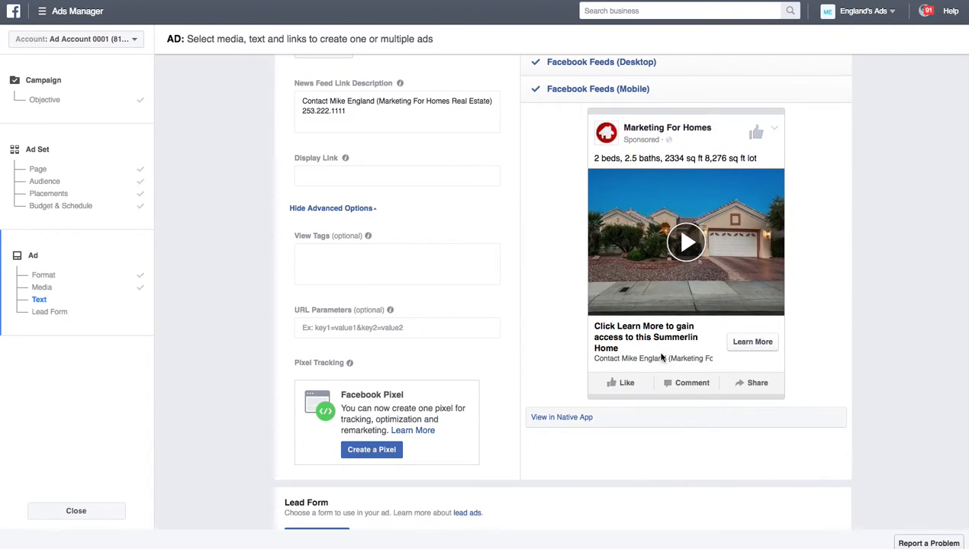
{"action": "scroll", "coordinate": [527, 300], "scroll_direction": "up", "scroll_amount": 2}
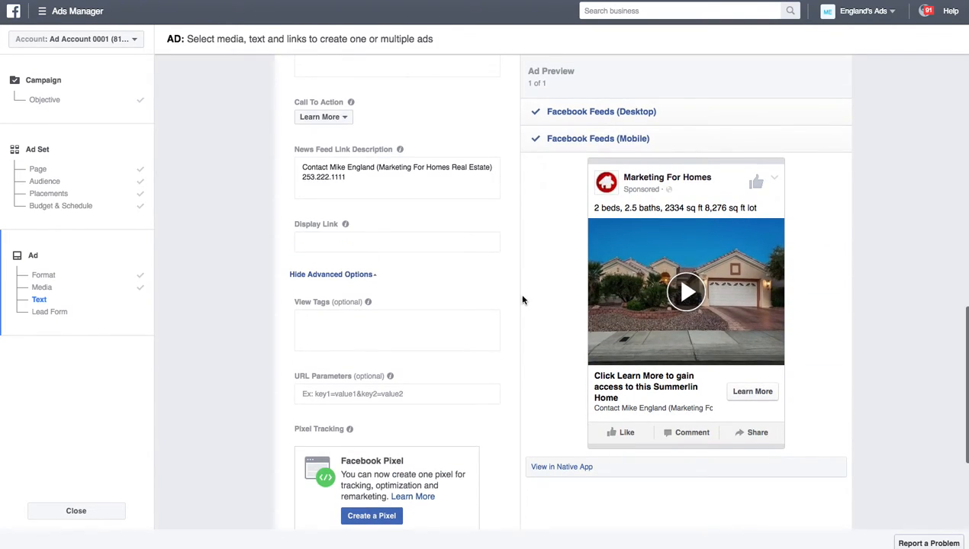
Step: Type 'Preview Pictures & Virtual Tour' as the display link, fixing typos along the way
{"action": "left_click", "coordinate": [341, 239]}
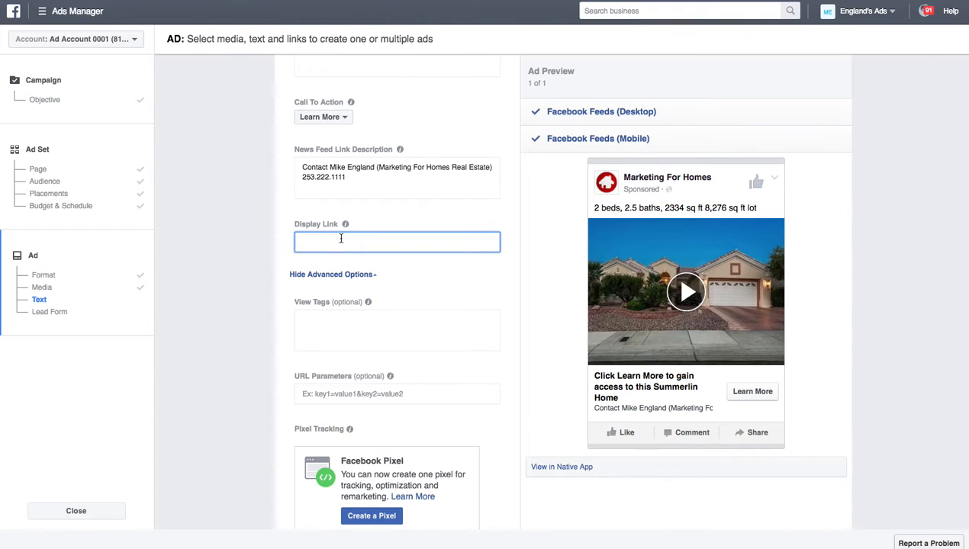
{"action": "type", "text": "Preveiw"}
{"action": "key", "text": "BackSpace"}
{"action": "type", "text": "iew Pictures, To"}
{"action": "key", "text": "BackSpace"}
{"action": "key", "text": "BackSpace"}
{"action": "type", "text": "V"}
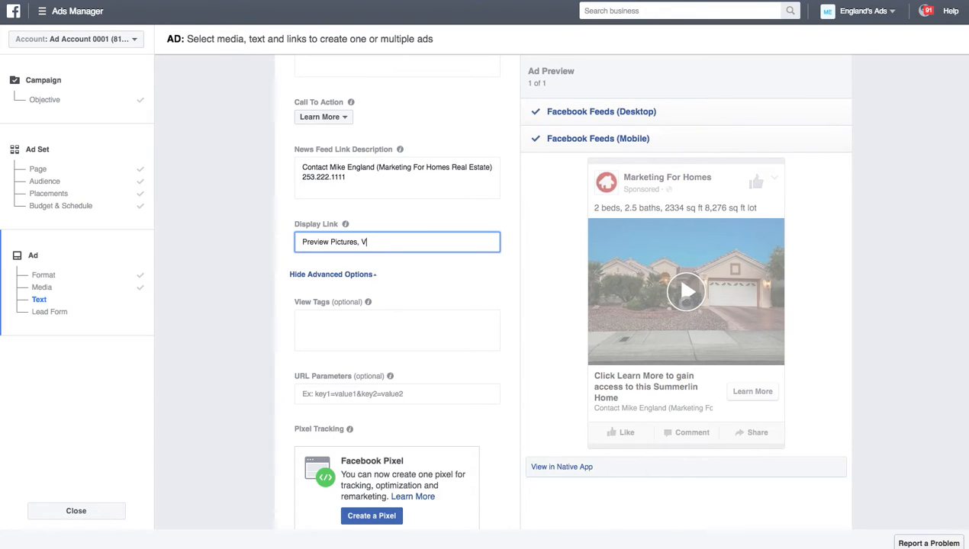
{"action": "type", "text": "rirtu"}
{"action": "key", "text": "BackSpace"}
{"action": "key", "text": "BackSpace"}
{"action": "key", "text": "BackSpace"}
{"action": "key", "text": "BackSpace"}
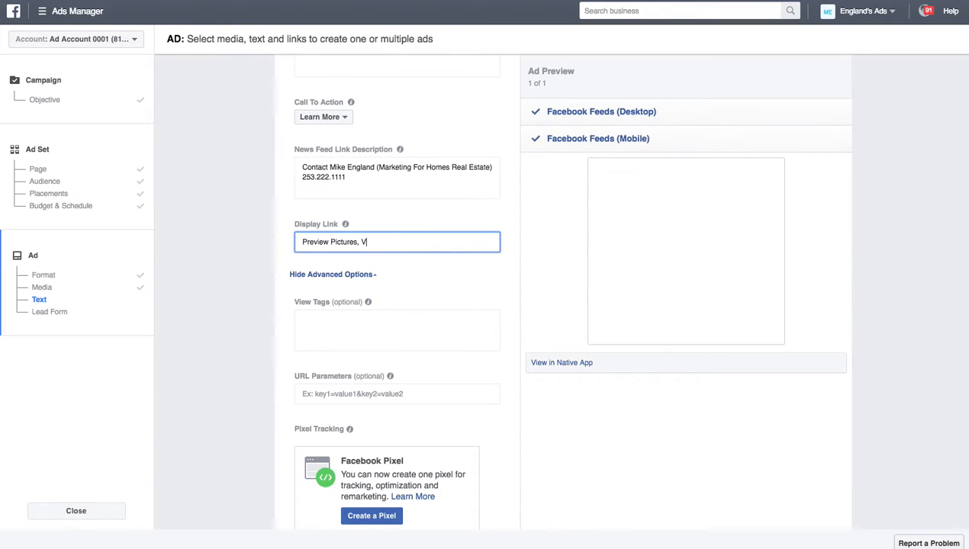
{"action": "type", "text": "& "}
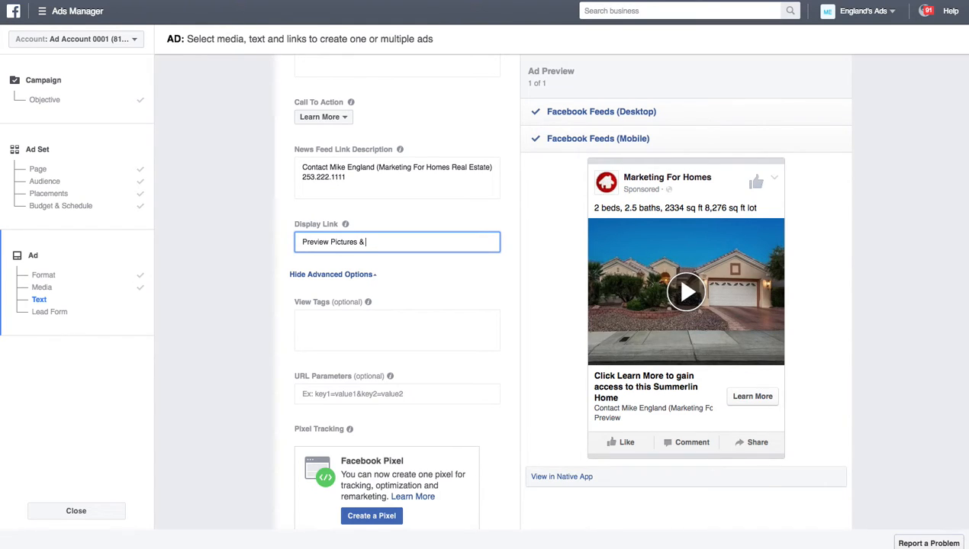
{"action": "type", "text": "Virtual Tour"}
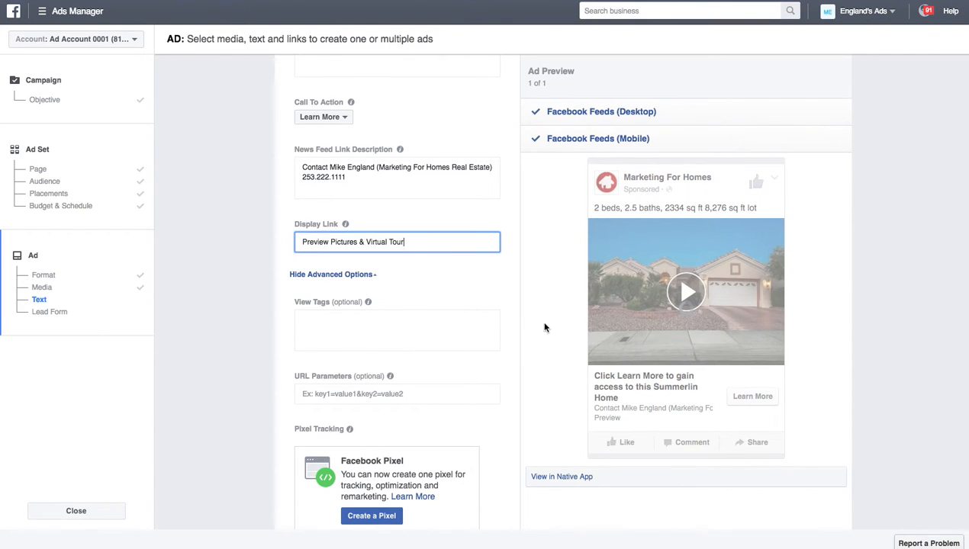
Step: Toggle between the desktop and mobile news feed previews of the ad
{"action": "scroll", "coordinate": [570, 325], "scroll_direction": "down", "scroll_amount": 3}
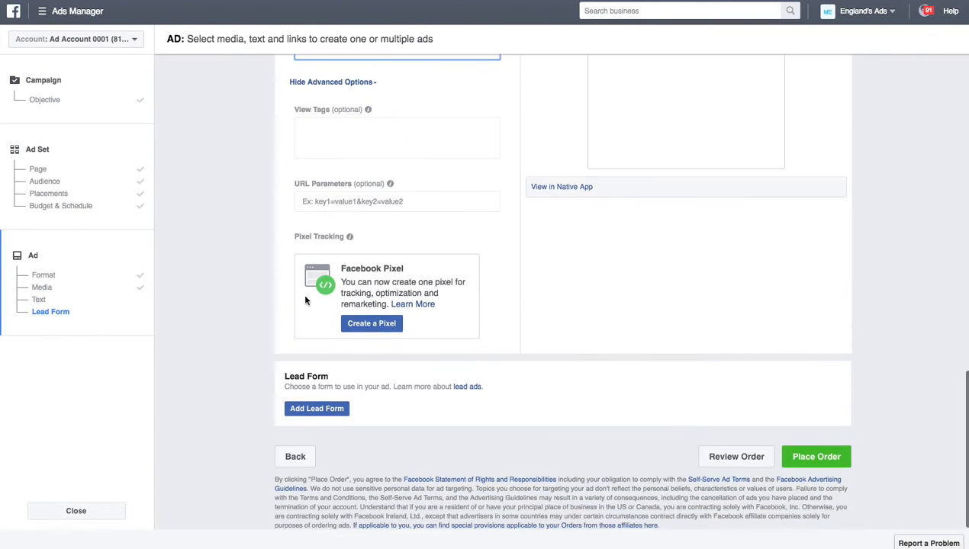
{"action": "scroll", "coordinate": [669, 289], "scroll_direction": "up", "scroll_amount": 3}
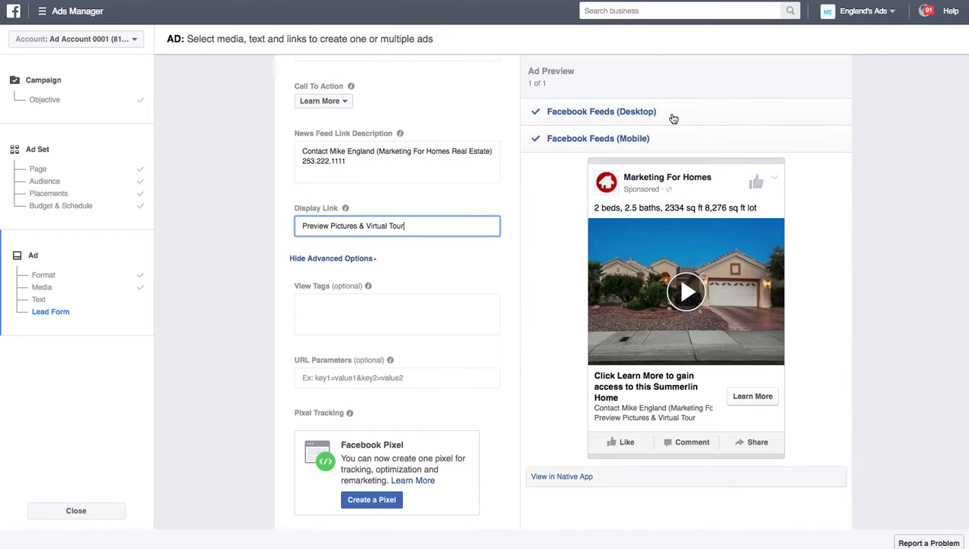
{"action": "left_click", "coordinate": [667, 115]}
{"action": "scroll", "coordinate": [676, 442], "scroll_direction": "down", "scroll_amount": 3}
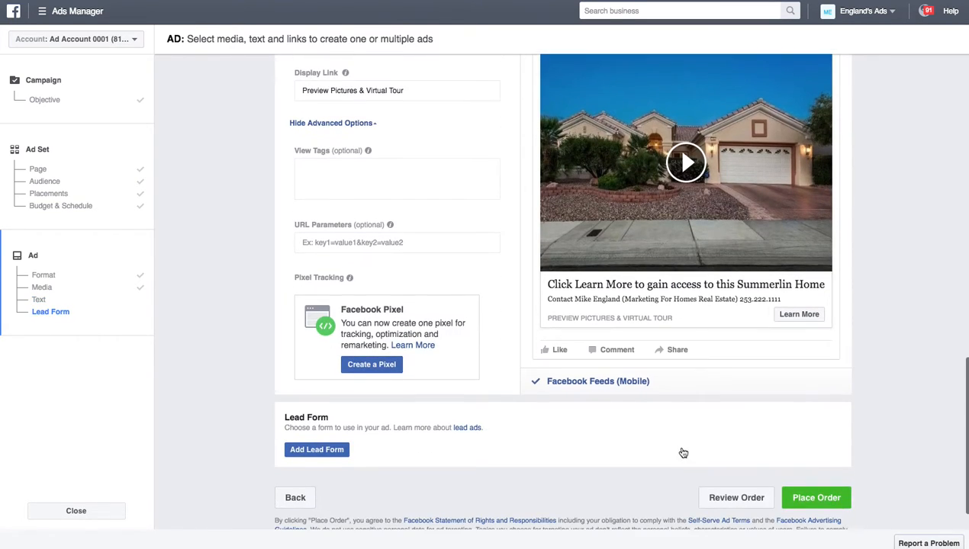
{"action": "left_click", "coordinate": [679, 383]}
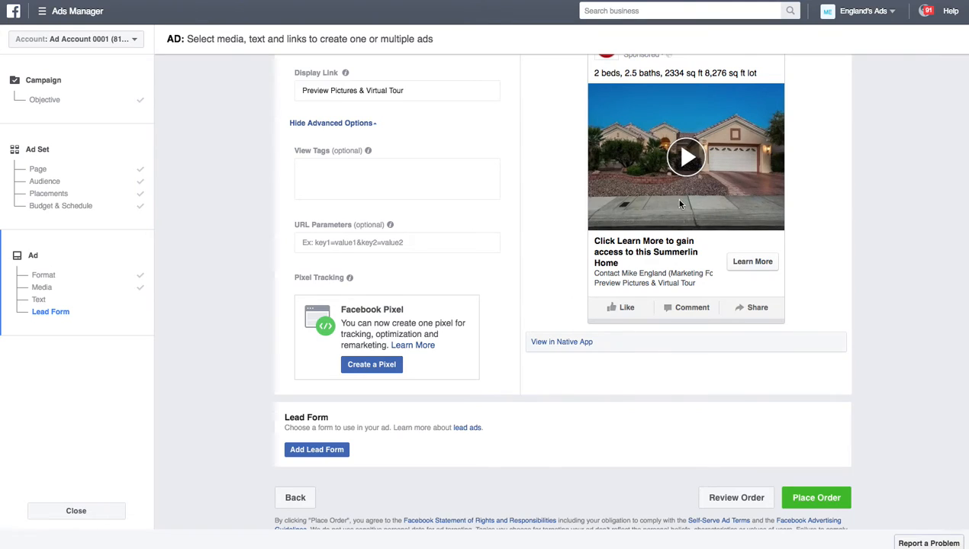
{"action": "scroll", "coordinate": [559, 249], "scroll_direction": "up", "scroll_amount": 5}
{"action": "right_click", "coordinate": [559, 250]}
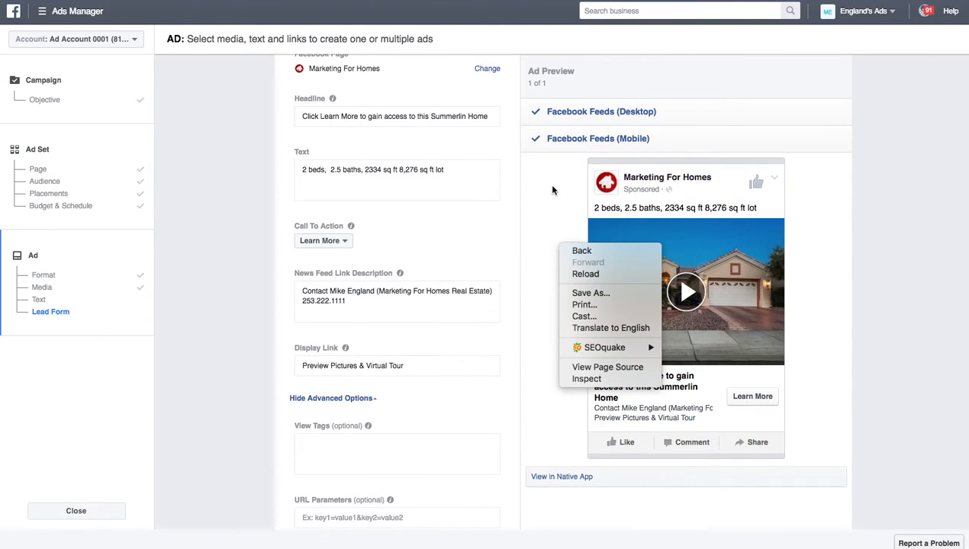
{"action": "key", "text": "Escape"}
Step: Expand the desktop news feed preview and play the ad's video through
{"action": "left_click", "coordinate": [737, 116]}
{"action": "left_click", "coordinate": [681, 299]}
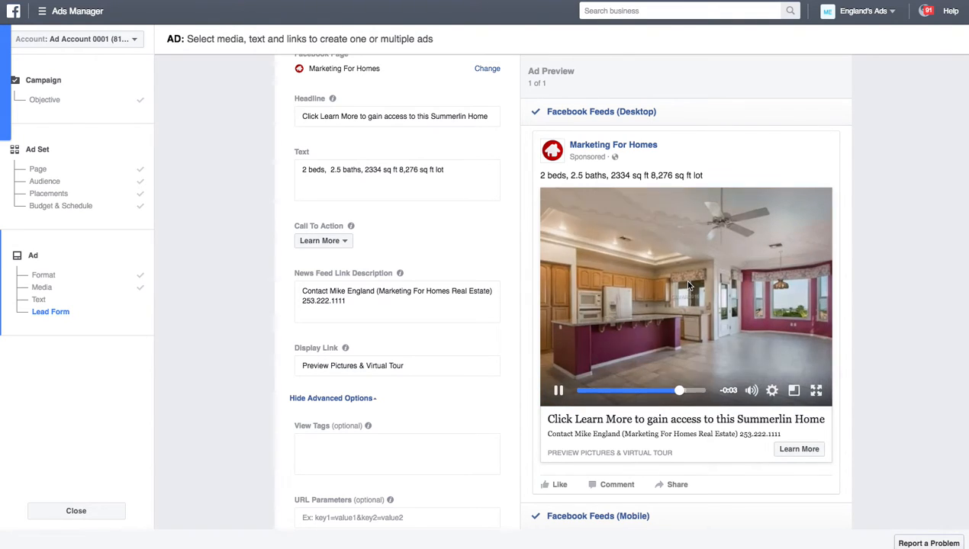
{"action": "scroll", "coordinate": [655, 342], "scroll_direction": "down", "scroll_amount": 2}
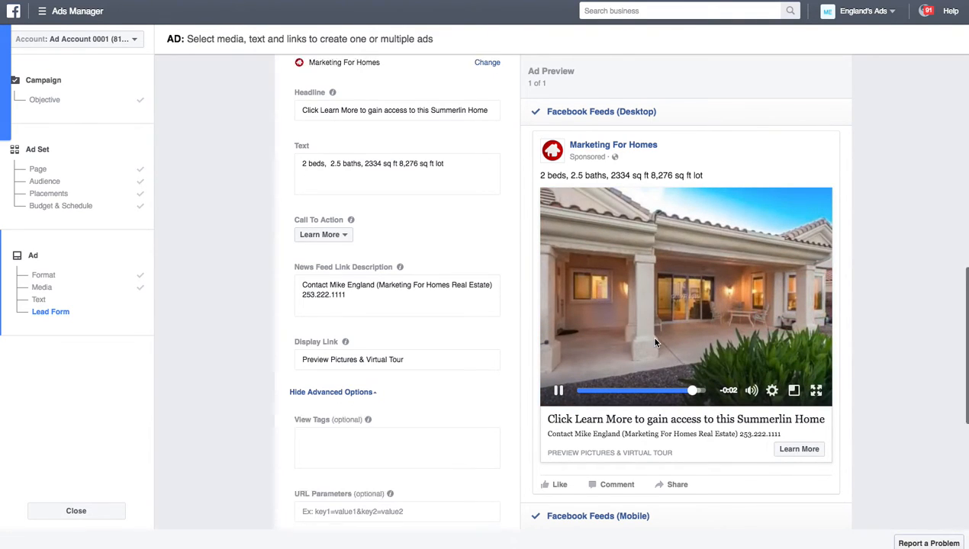
{"action": "scroll", "coordinate": [870, 383], "scroll_direction": "down", "scroll_amount": 2}
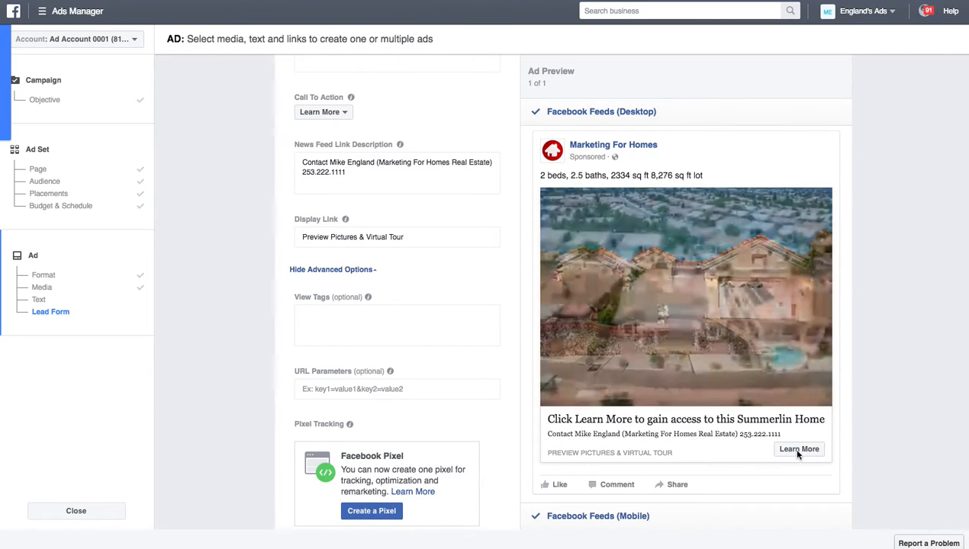
{"action": "scroll", "coordinate": [854, 439], "scroll_direction": "down", "scroll_amount": 3}
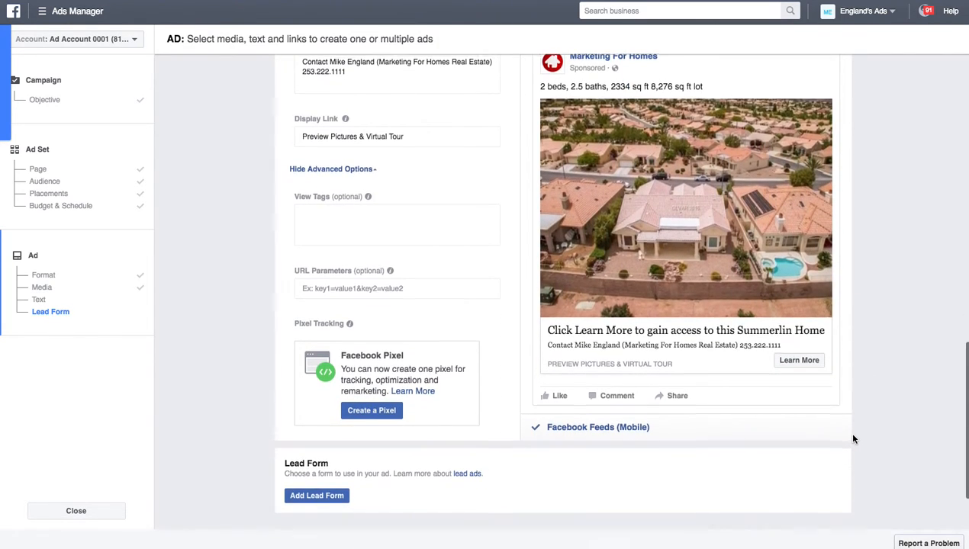
{"action": "scroll", "coordinate": [854, 439], "scroll_direction": "down", "scroll_amount": 3}
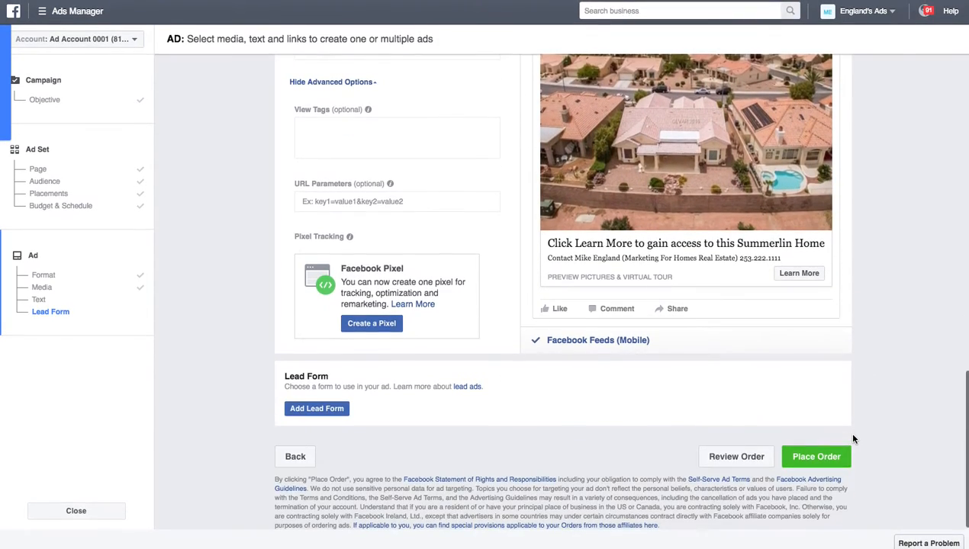
Step: Create a new lead form for the ad named 'Example 8/30/16'
{"action": "left_click", "coordinate": [323, 412]}
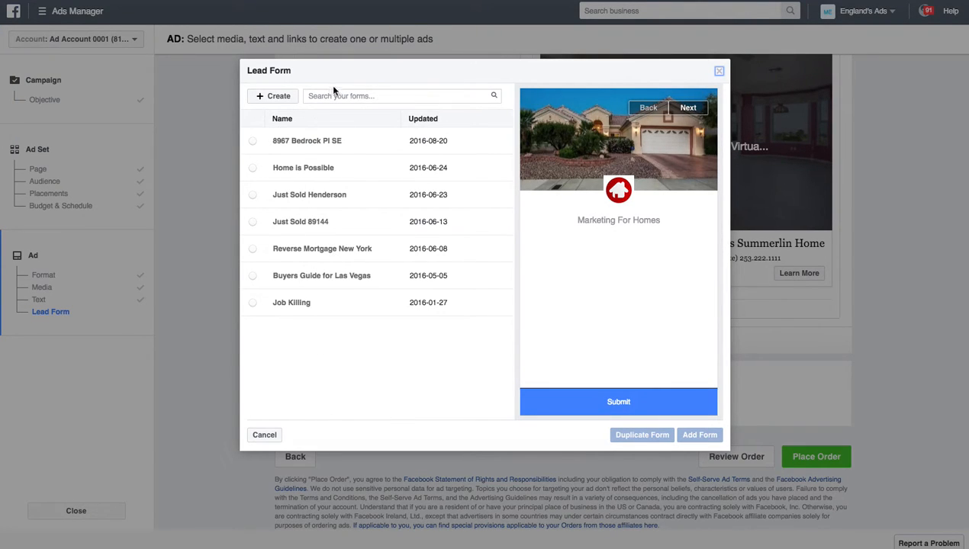
{"action": "left_click", "coordinate": [281, 95]}
{"action": "left_click", "coordinate": [288, 138]}
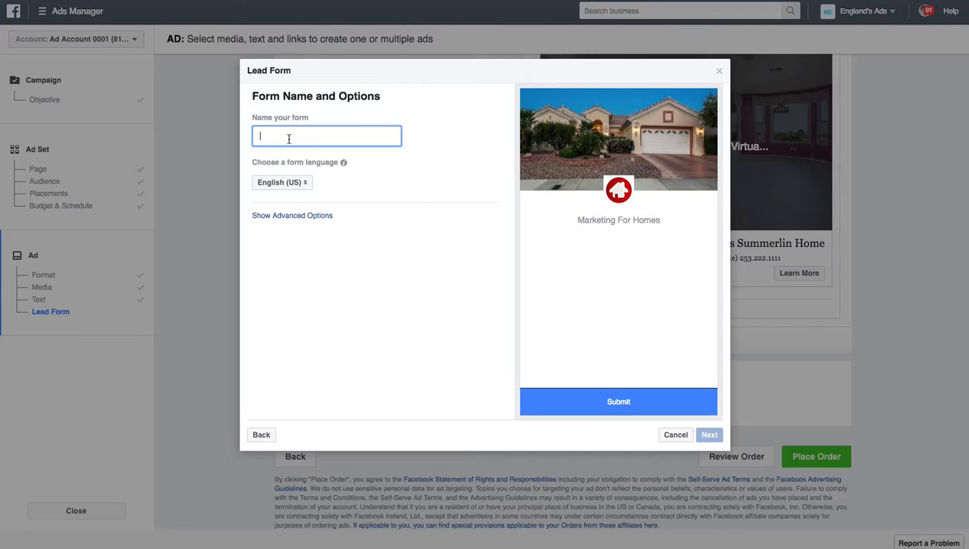
{"action": "type", "text": "Example 8/30/16"}
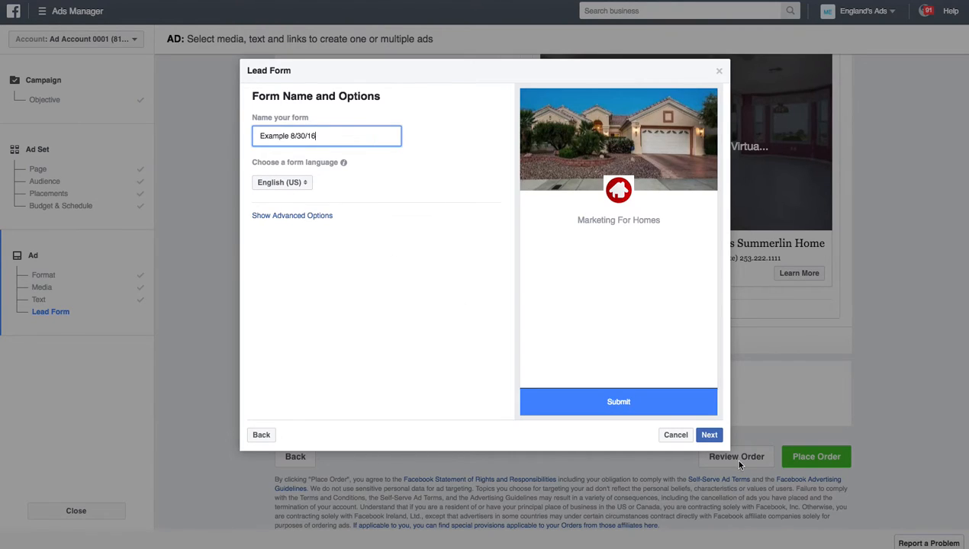
Step: Skip the context card and add Phone number to the form's Email and Full name questions
{"action": "left_click", "coordinate": [709, 436]}
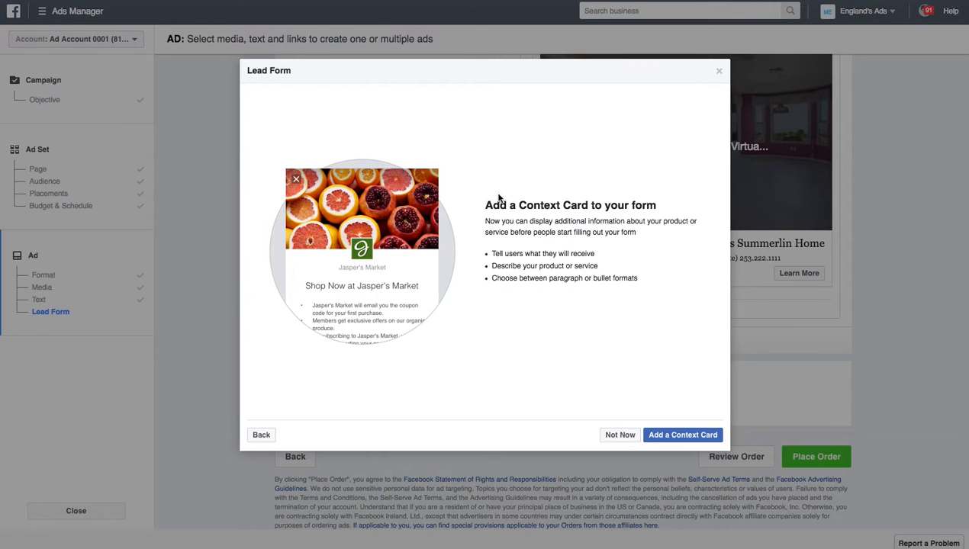
{"action": "left_click", "coordinate": [620, 435]}
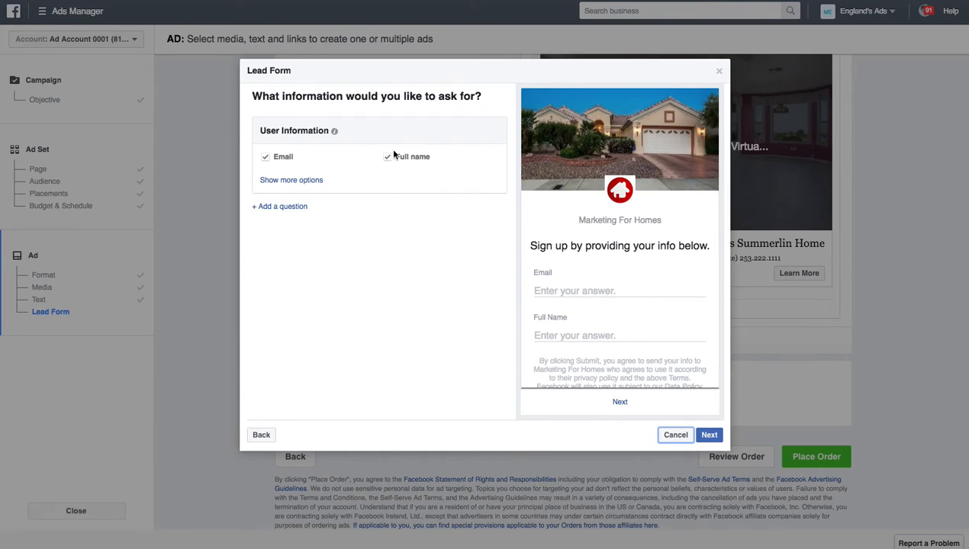
{"action": "left_click", "coordinate": [304, 180]}
{"action": "left_click", "coordinate": [265, 230]}
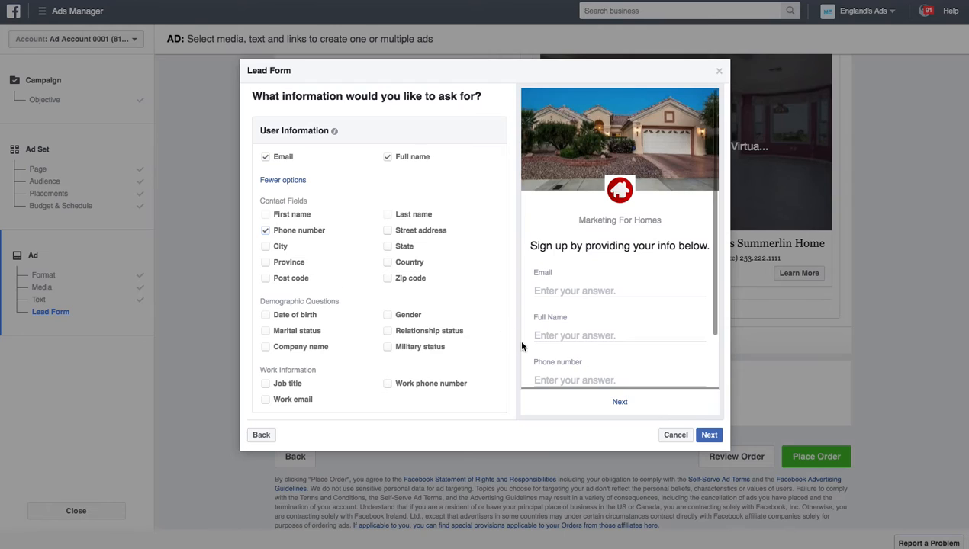
{"action": "scroll", "coordinate": [615, 324], "scroll_direction": "down", "scroll_amount": 3}
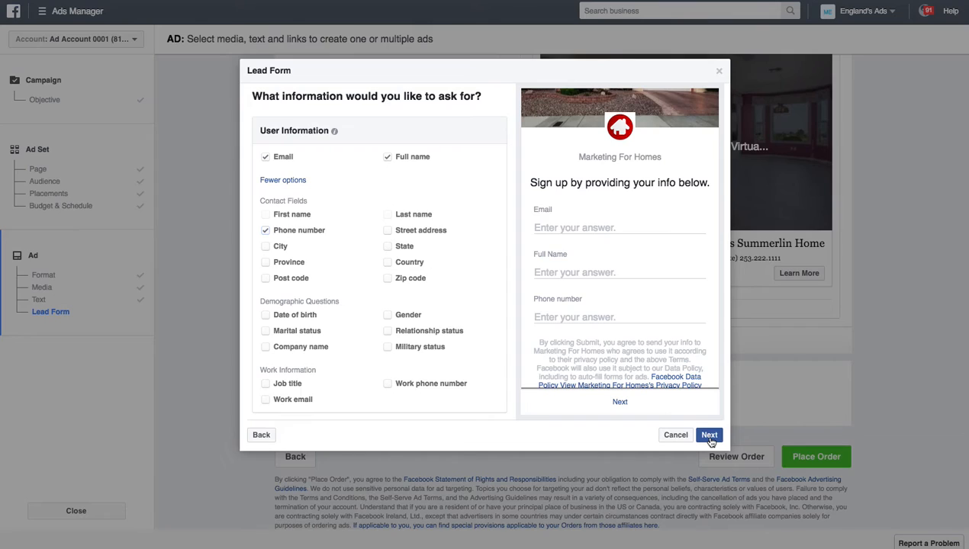
Step: Advance to the Privacy Policy step and enter 'Privacy Policy' as the link text
{"action": "left_click", "coordinate": [709, 437]}
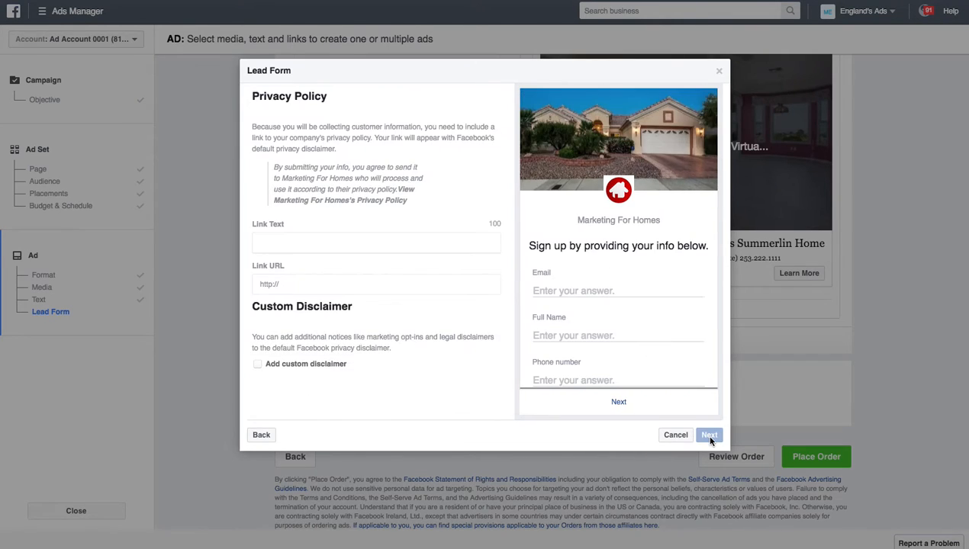
{"action": "left_click", "coordinate": [349, 241]}
{"action": "type", "text": "Pri"}
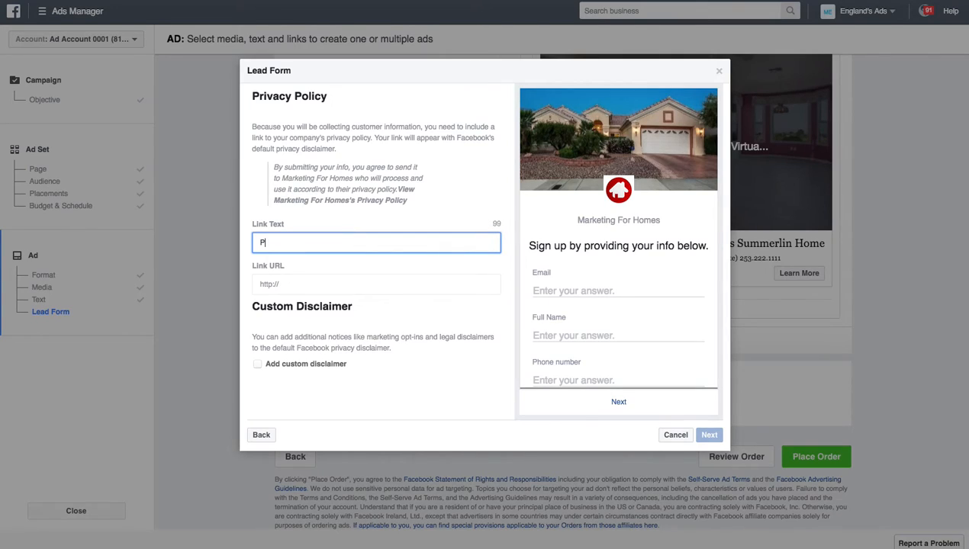
{"action": "type", "text": "vacy Policy"}
Step: Open Move's Privacy Policy page from the realtor.com listing and scroll through it
{"action": "left_click", "coordinate": [287, 286]}
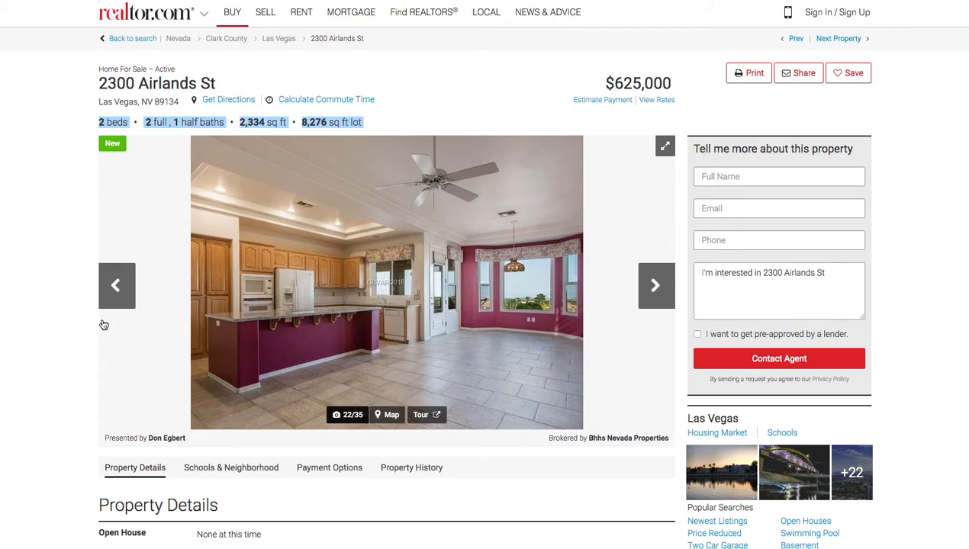
{"action": "scroll", "coordinate": [74, 378], "scroll_direction": "down", "scroll_amount": 5}
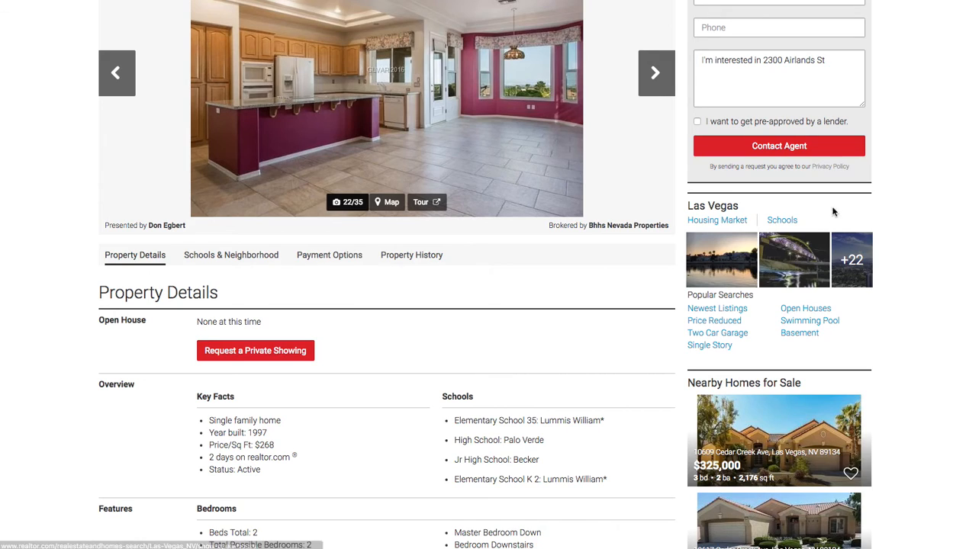
{"action": "left_click", "coordinate": [830, 167]}
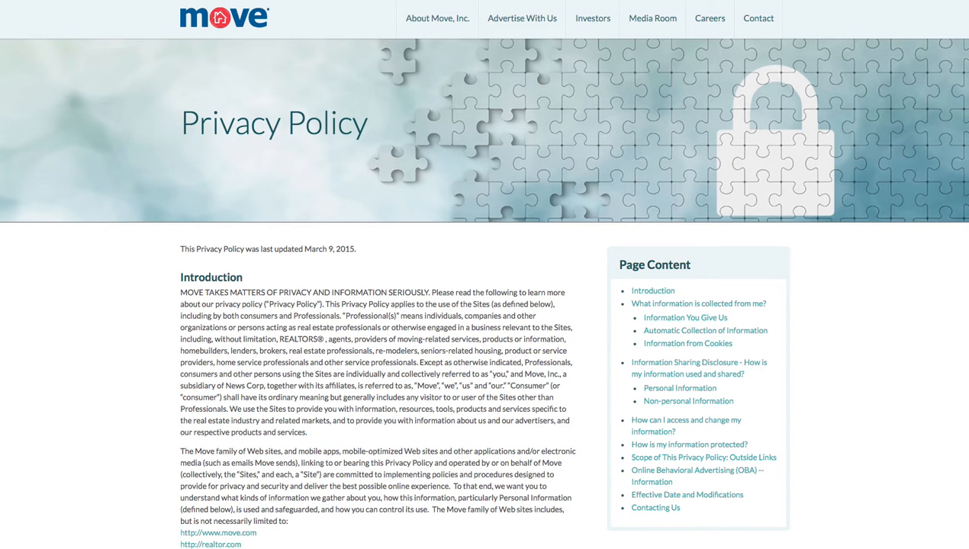
{"action": "scroll", "coordinate": [117, 319], "scroll_direction": "down", "scroll_amount": 7}
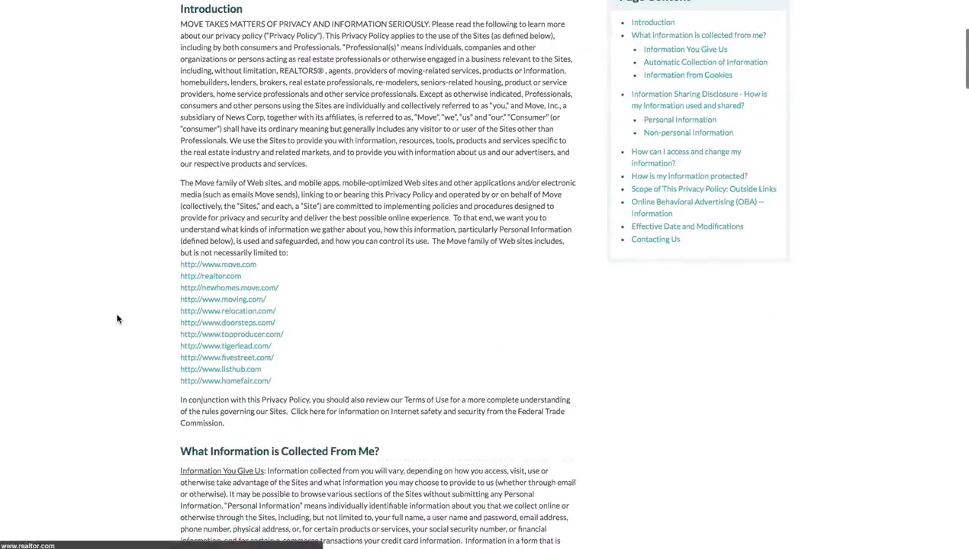
{"action": "scroll", "coordinate": [117, 319], "scroll_direction": "down", "scroll_amount": 20}
{"action": "scroll", "coordinate": [115, 321], "scroll_direction": "up", "scroll_amount": 4}
{"action": "scroll", "coordinate": [110, 324], "scroll_direction": "up", "scroll_amount": 20}
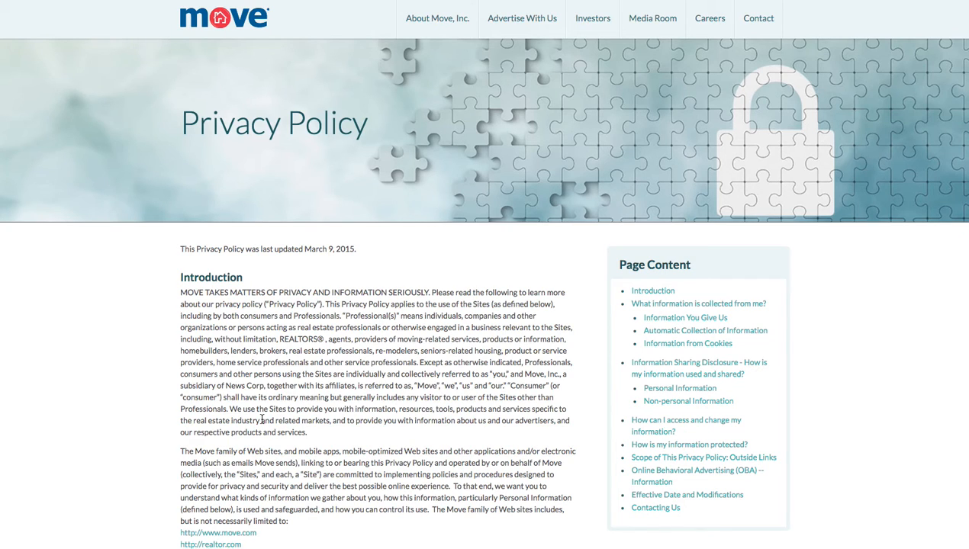
{"action": "scroll", "coordinate": [261, 421], "scroll_direction": "down", "scroll_amount": 5}
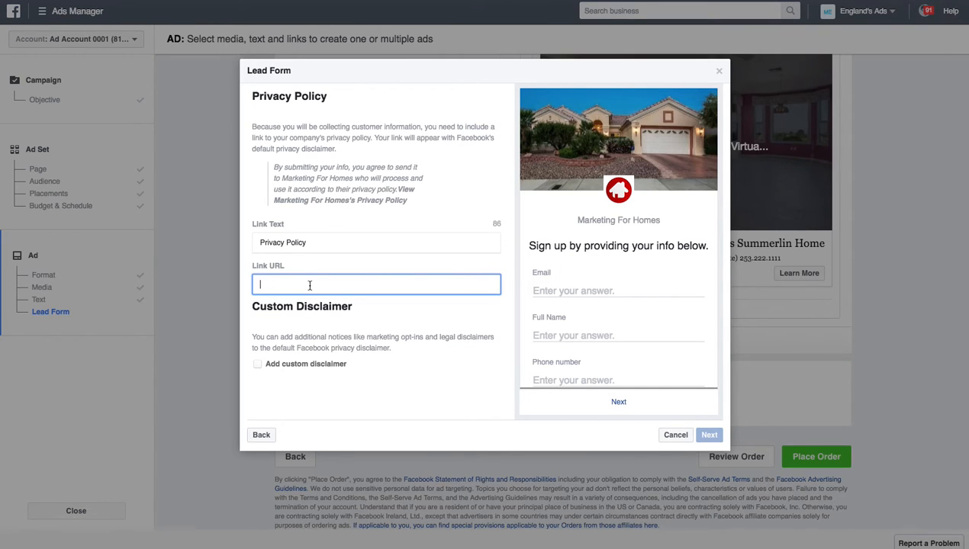
Step: Add the privacy policy URL and the realtor.com Las Vegas listing link, reaching the form preview
{"action": "type", "text": "http://marketing.move.com/privacy-policy/"}
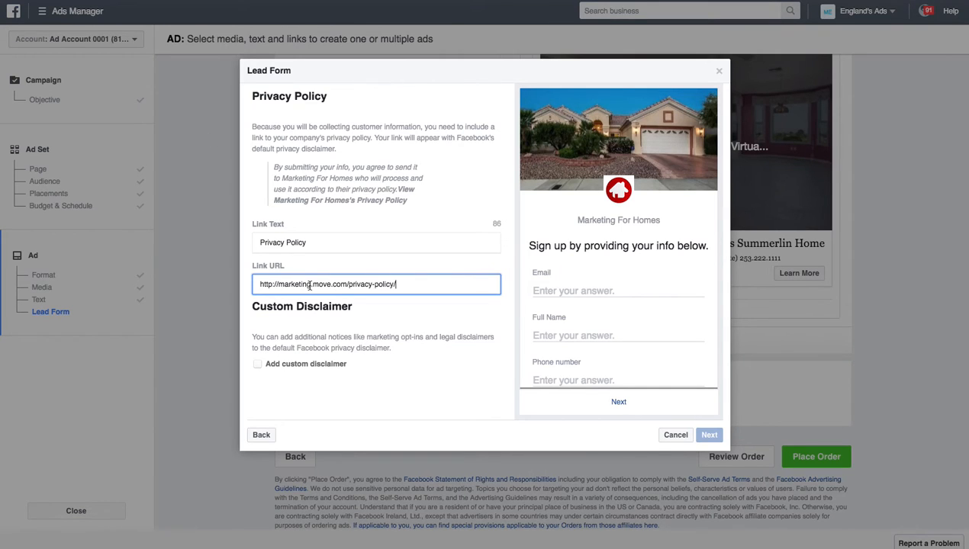
{"action": "left_click", "coordinate": [712, 436]}
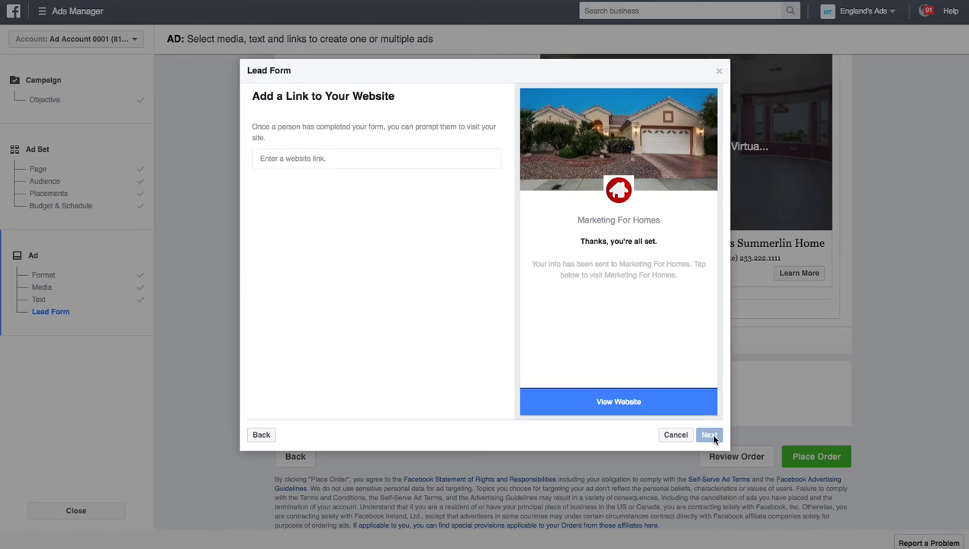
{"action": "left_click", "coordinate": [346, 159]}
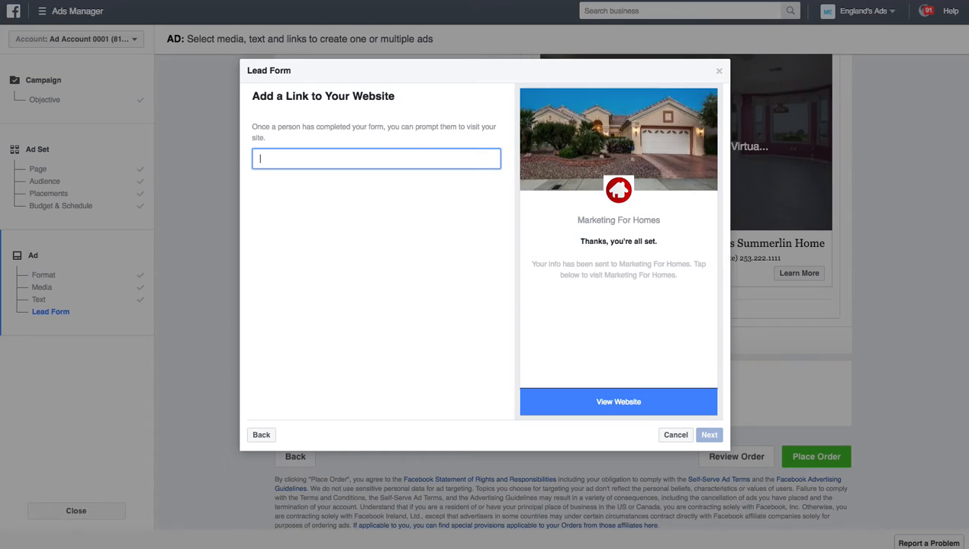
{"action": "key", "text": "super+v"}
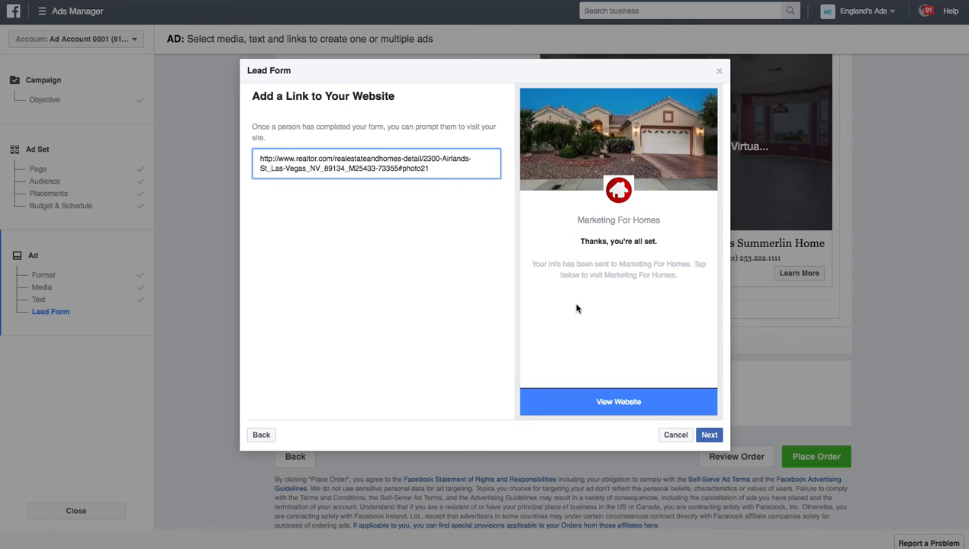
{"action": "left_click", "coordinate": [708, 436]}
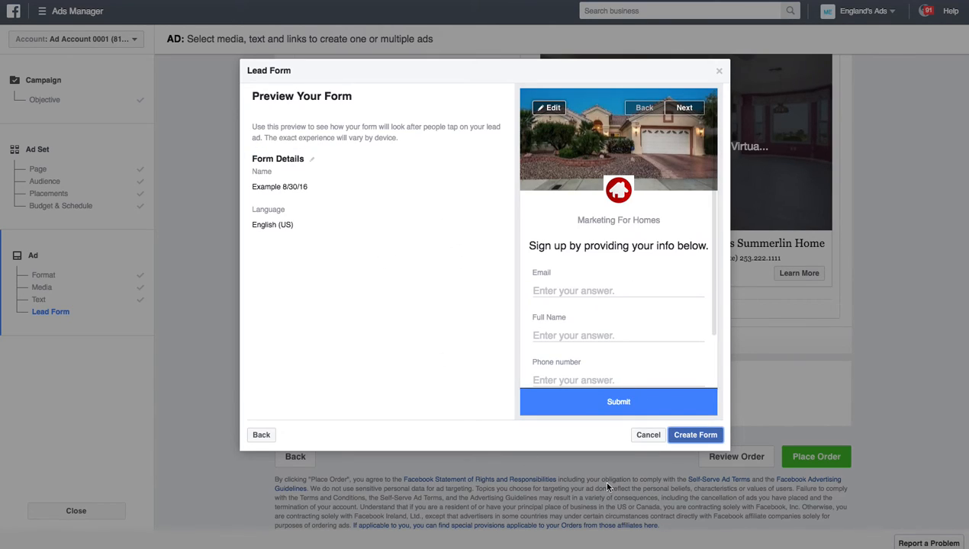
Step: Create the Example 8/30/16 form for the ad, preview it, then close the preview
{"action": "left_click", "coordinate": [692, 436]}
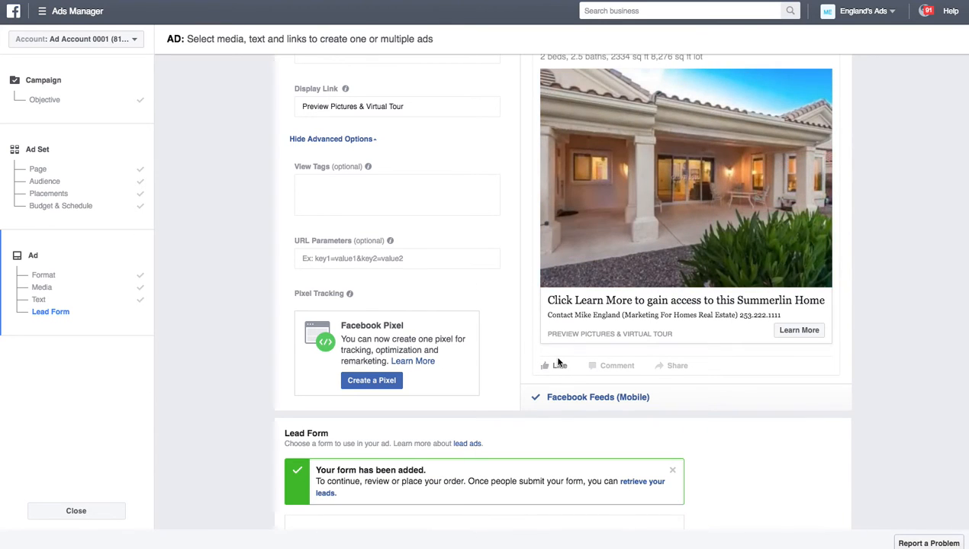
{"action": "scroll", "coordinate": [519, 382], "scroll_direction": "down", "scroll_amount": 5}
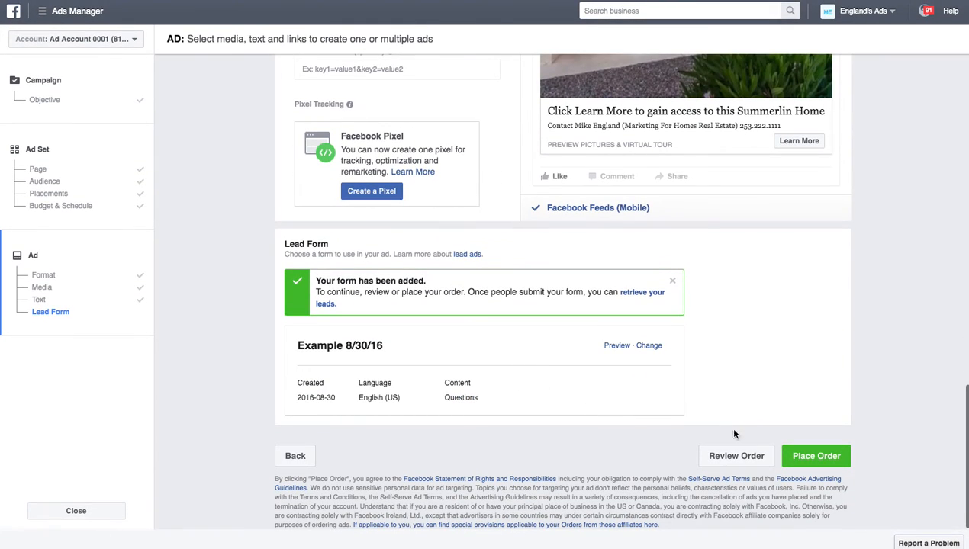
{"action": "left_click", "coordinate": [616, 347]}
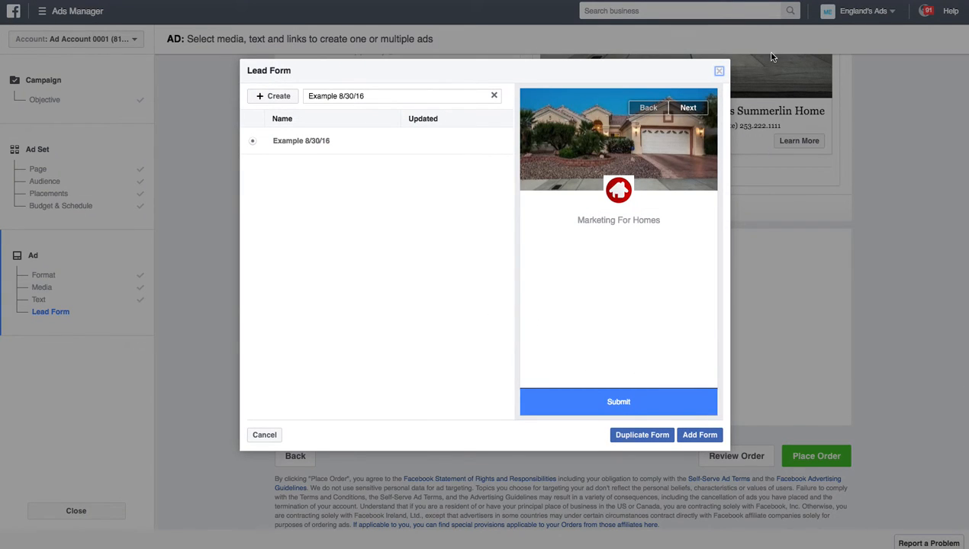
{"action": "left_click", "coordinate": [718, 72]}
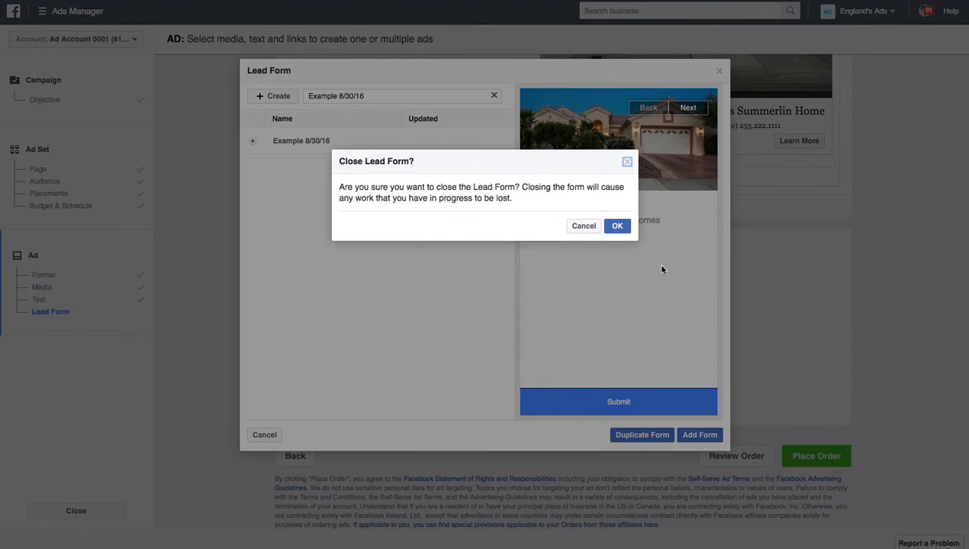
{"action": "left_click", "coordinate": [618, 227]}
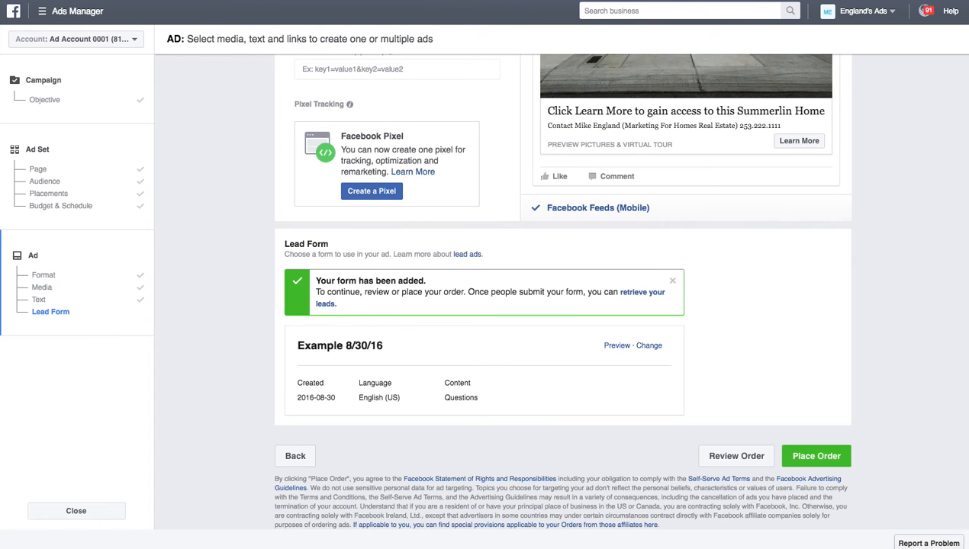
{"action": "scroll", "coordinate": [187, 229], "scroll_direction": "up", "scroll_amount": 15}
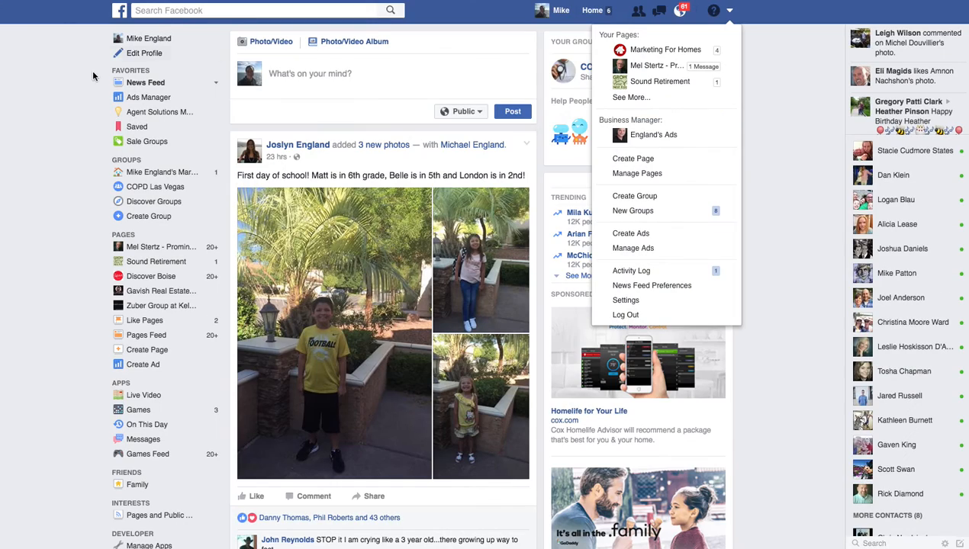
Step: Search for the Marketing For Homes Page and open its lead ads Forms Library
{"action": "left_click", "coordinate": [178, 11]}
{"action": "type", "text": "marke"}
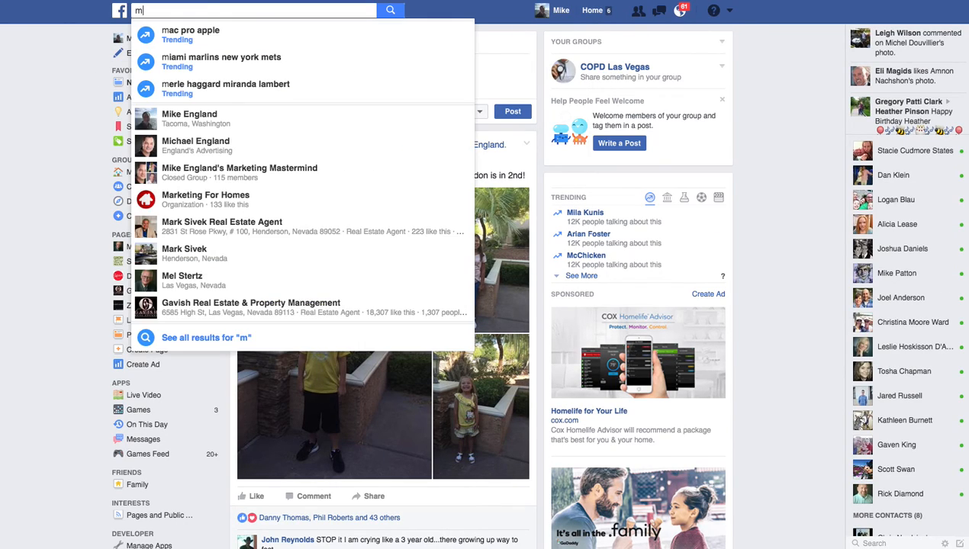
{"action": "type", "text": "ting"}
{"action": "left_click", "coordinate": [206, 143]}
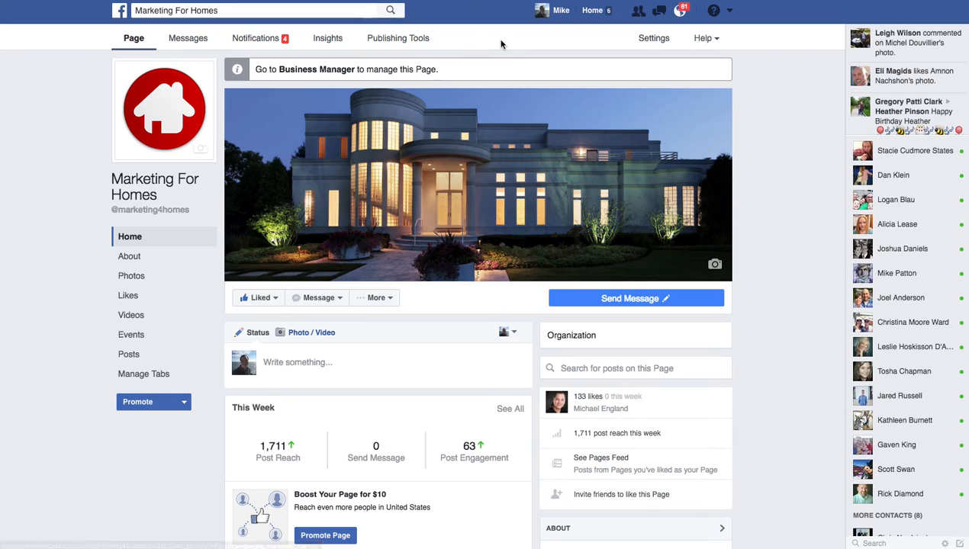
{"action": "left_click", "coordinate": [396, 43]}
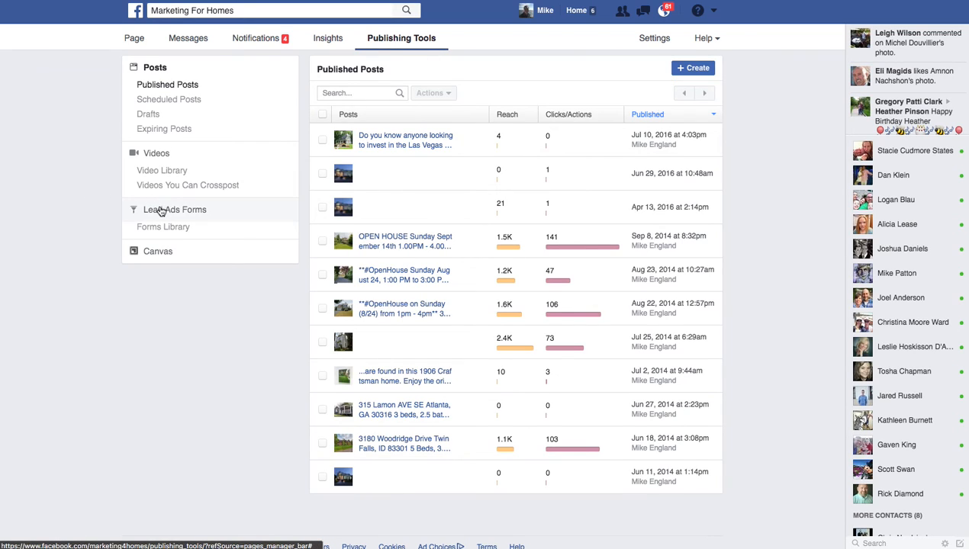
{"action": "left_click", "coordinate": [161, 212]}
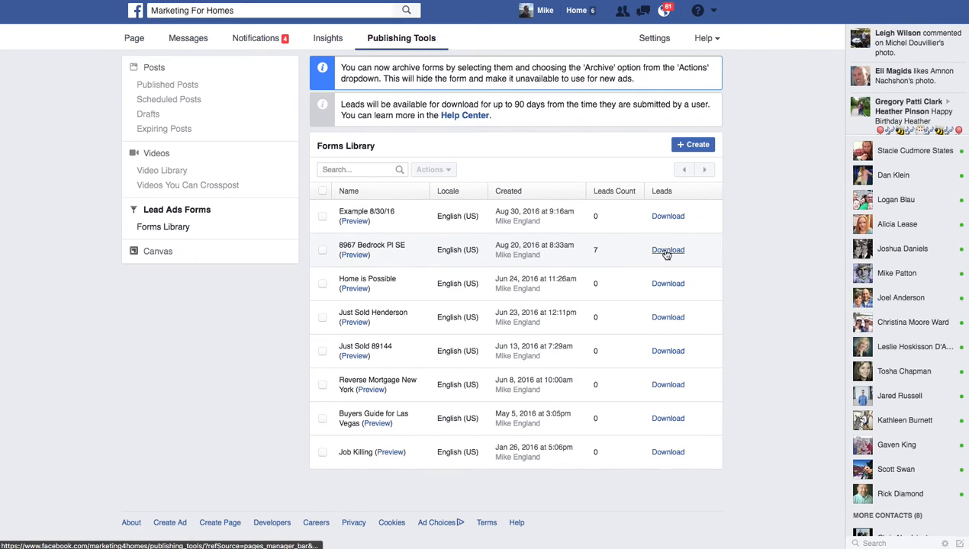
{"action": "left_click", "coordinate": [351, 255]}
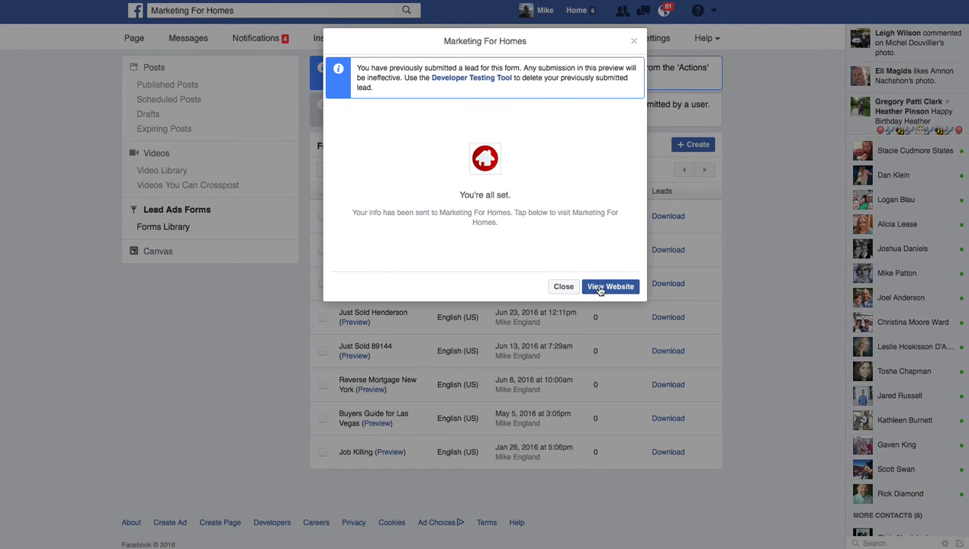
{"action": "left_click", "coordinate": [564, 289]}
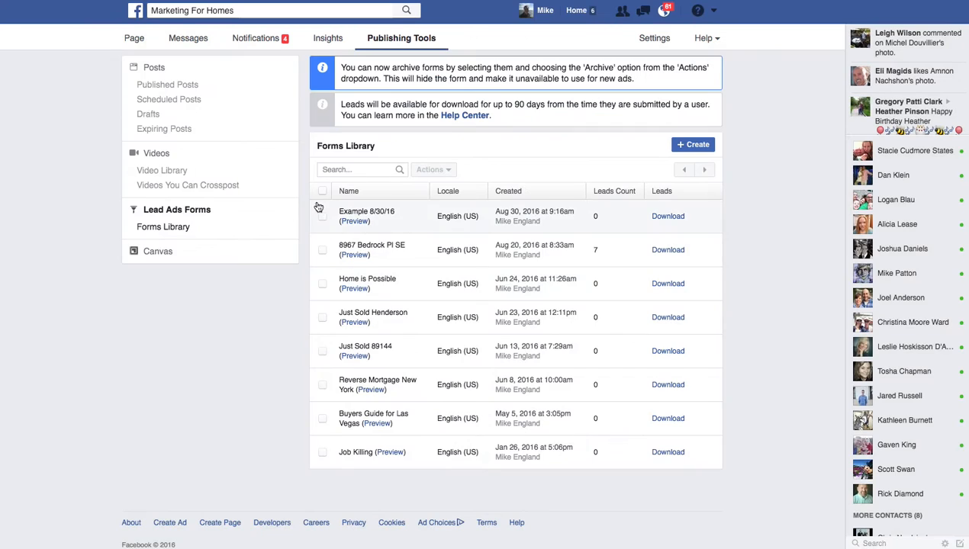
{"action": "left_click", "coordinate": [355, 222]}
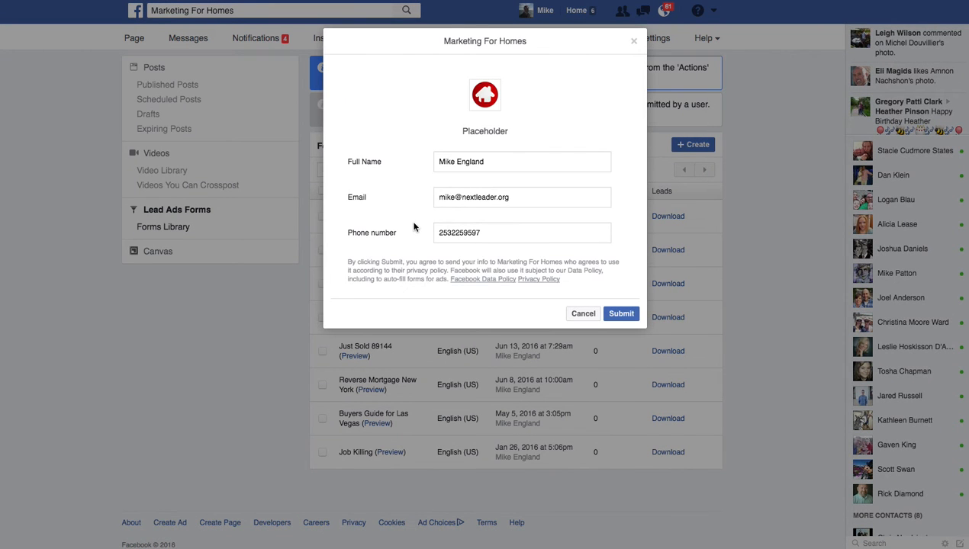
{"action": "left_click", "coordinate": [635, 42]}
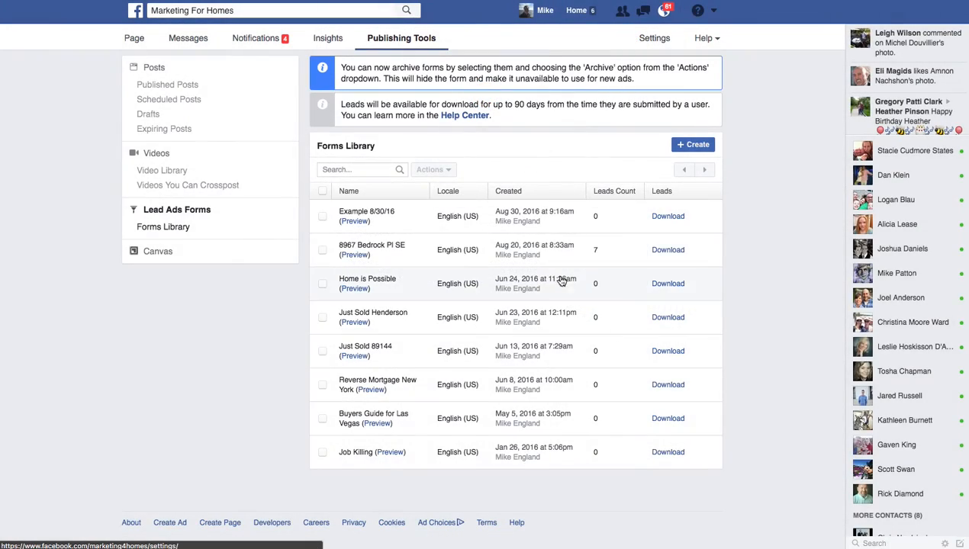
{"action": "left_click", "coordinate": [658, 251]}
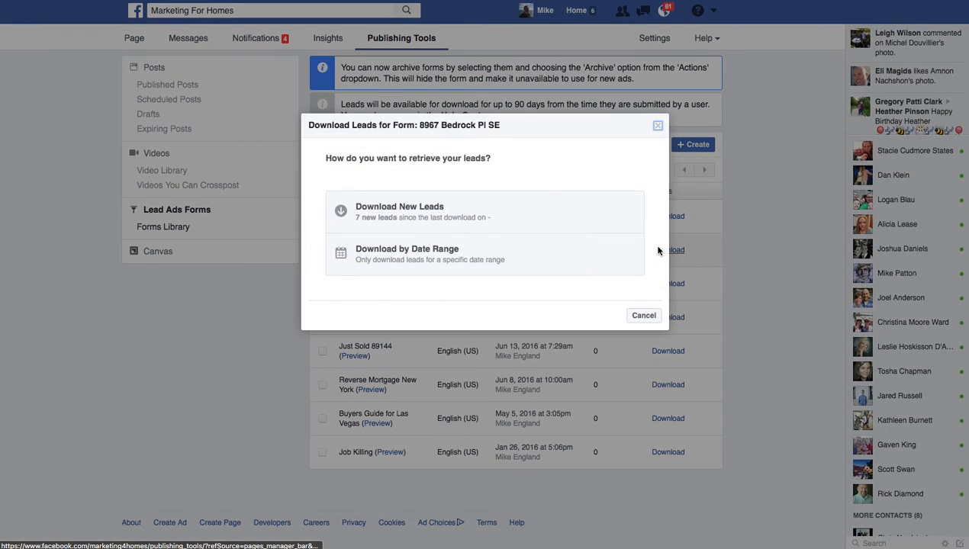
{"action": "left_click", "coordinate": [386, 206]}
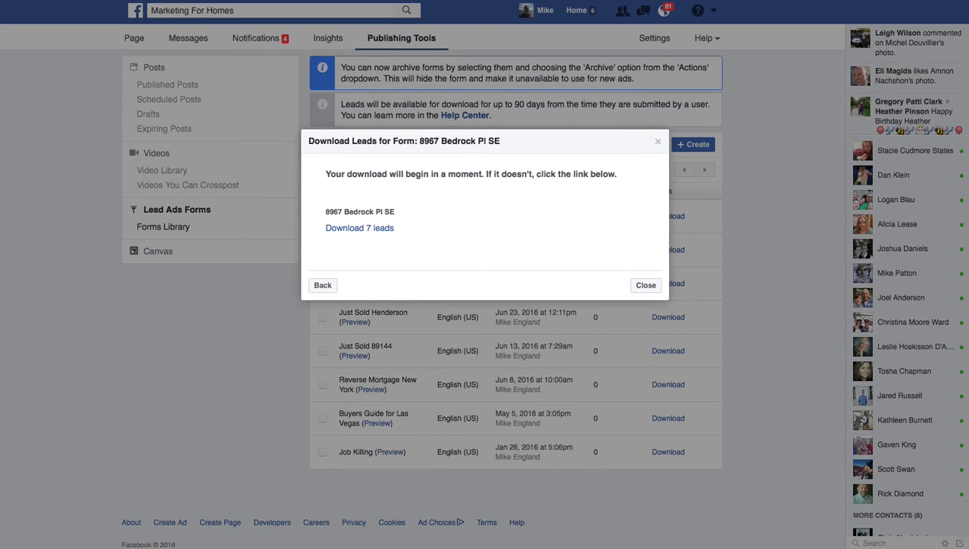
{"action": "left_click_drag", "start_coordinate": [0, 0], "coordinate": [629, 2]}
{"action": "left_click", "coordinate": [643, 287]}
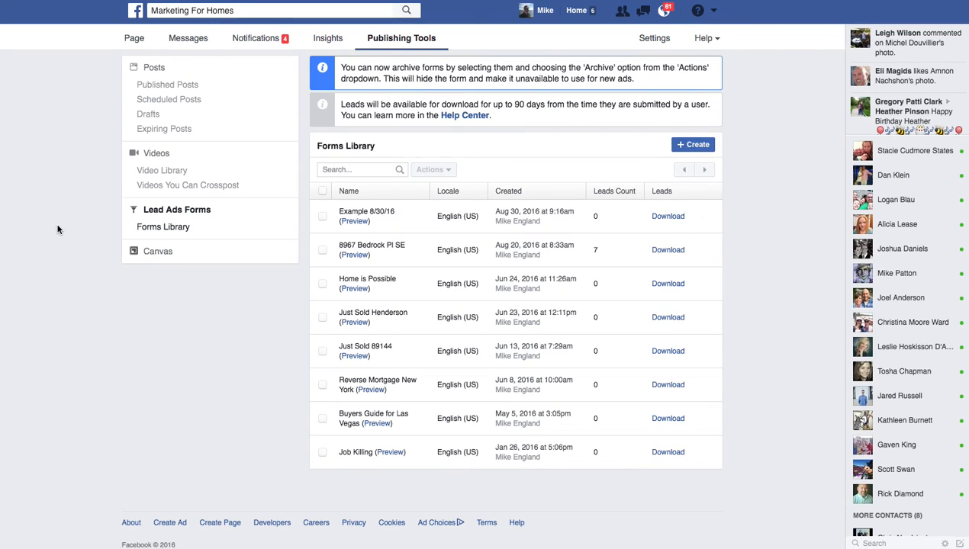
{"action": "left_click", "coordinate": [134, 40]}
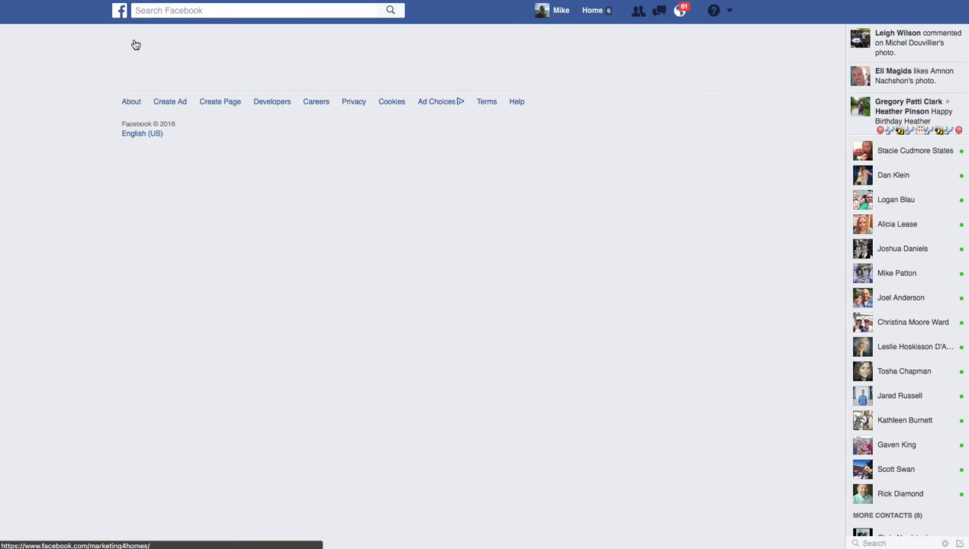